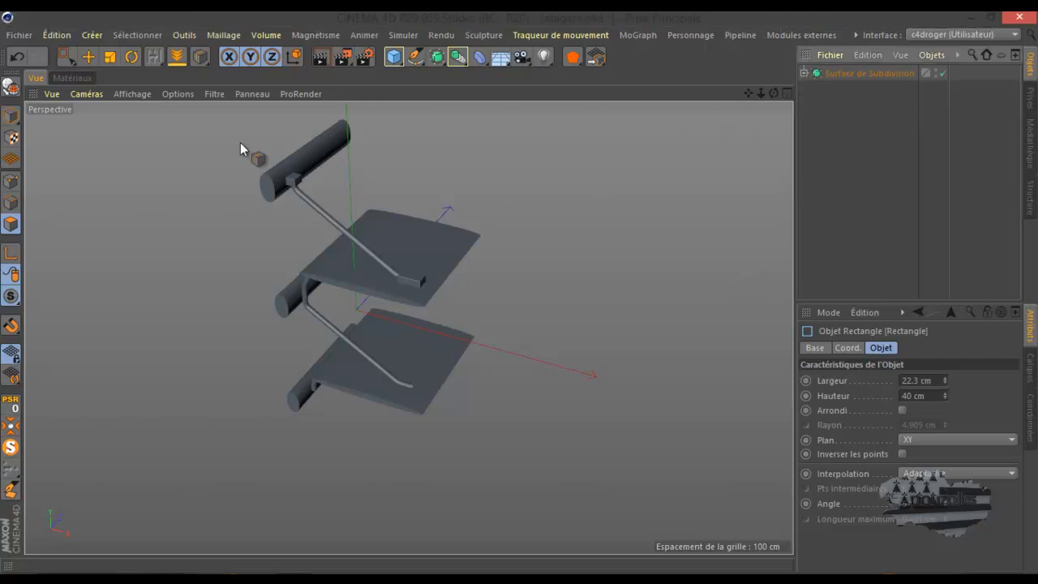
Step: Copy the whole Surface de Subdivision shelf object from etagere.c4d
left_click(90, 58)
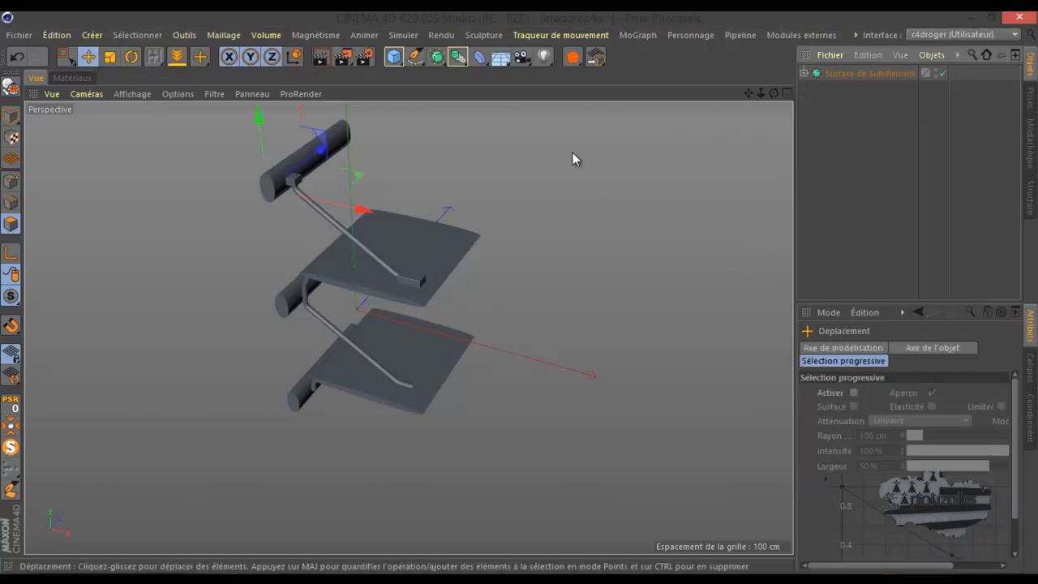
left_click(849, 75)
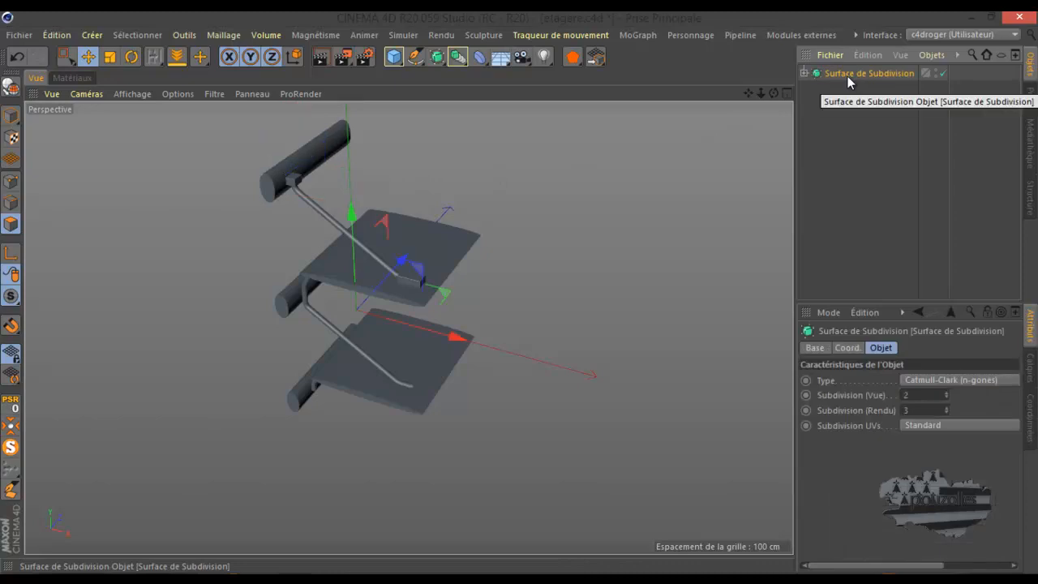
left_click(870, 54)
left_click(860, 129)
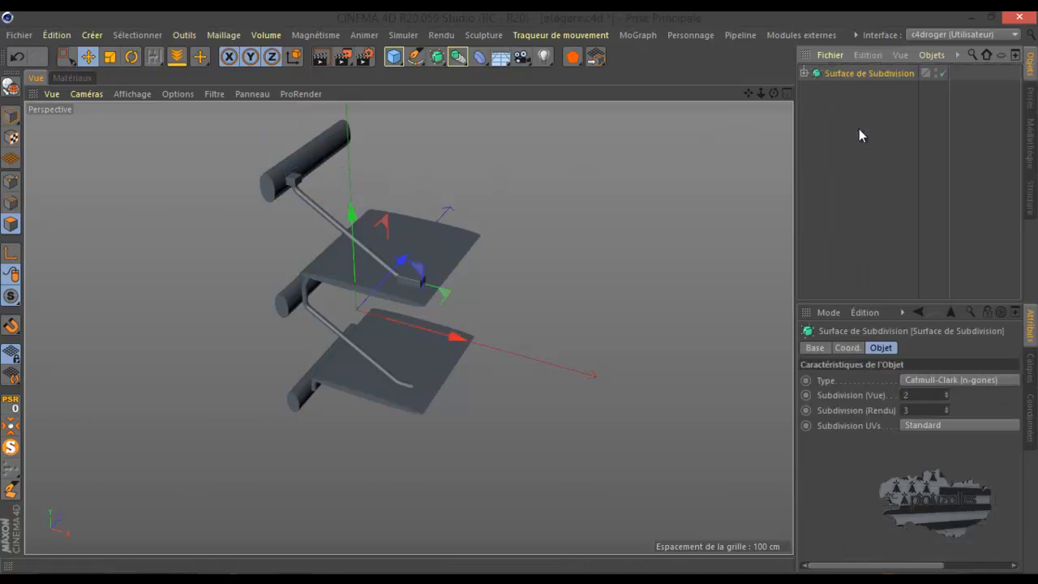
Step: Switch to the open scene couloir tuto.c4d and paste the copied shelf object into it
left_click(804, 36)
left_click(828, 36)
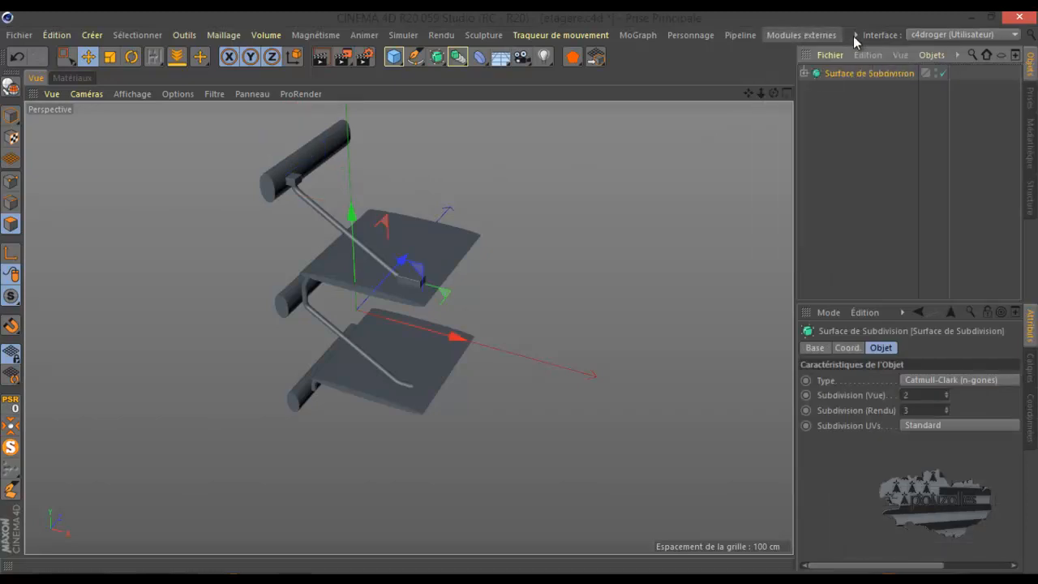
left_click(855, 35)
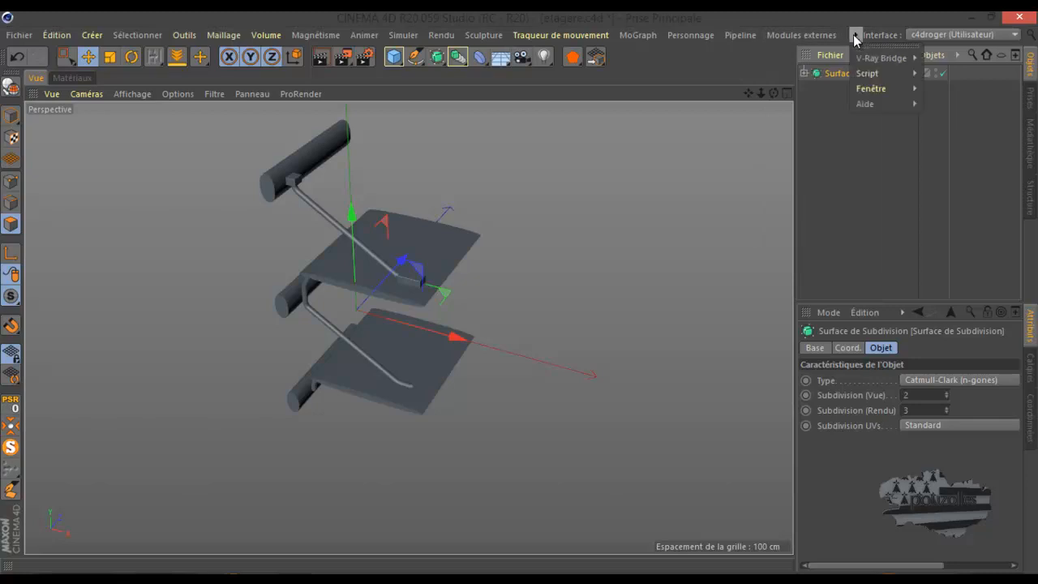
mouse_move(875, 88)
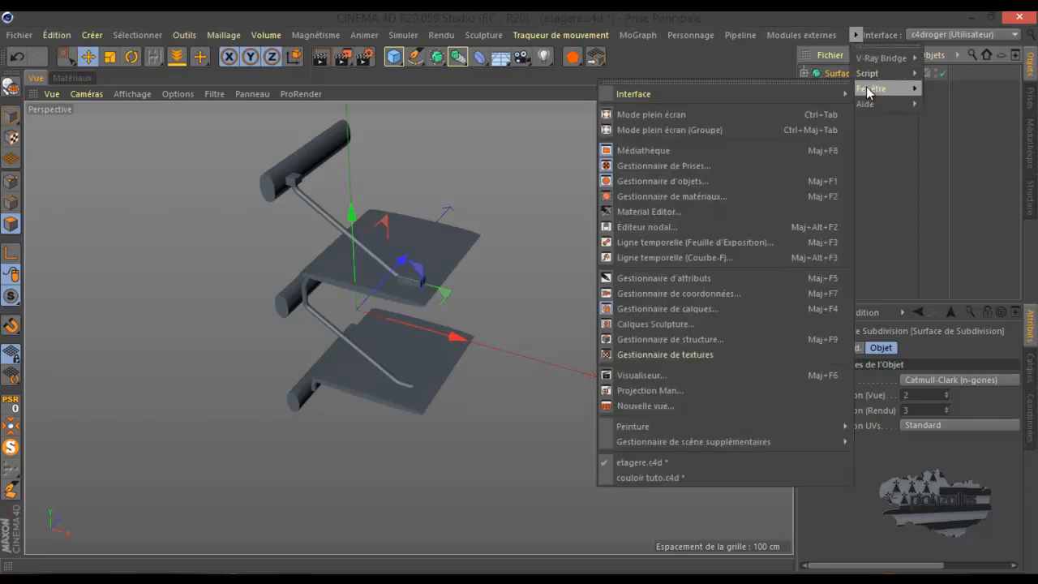
left_click(635, 479)
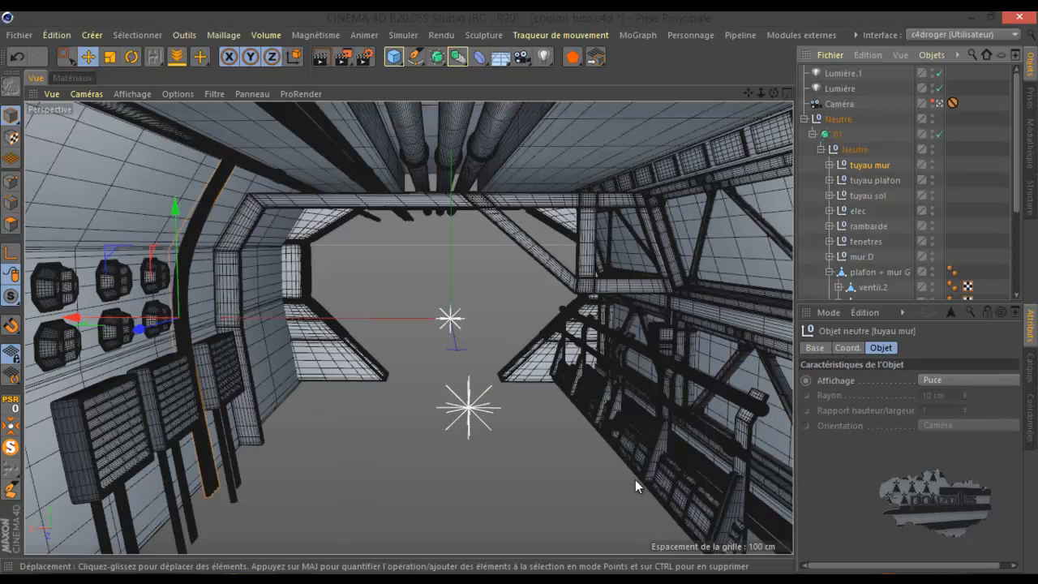
left_click(867, 56)
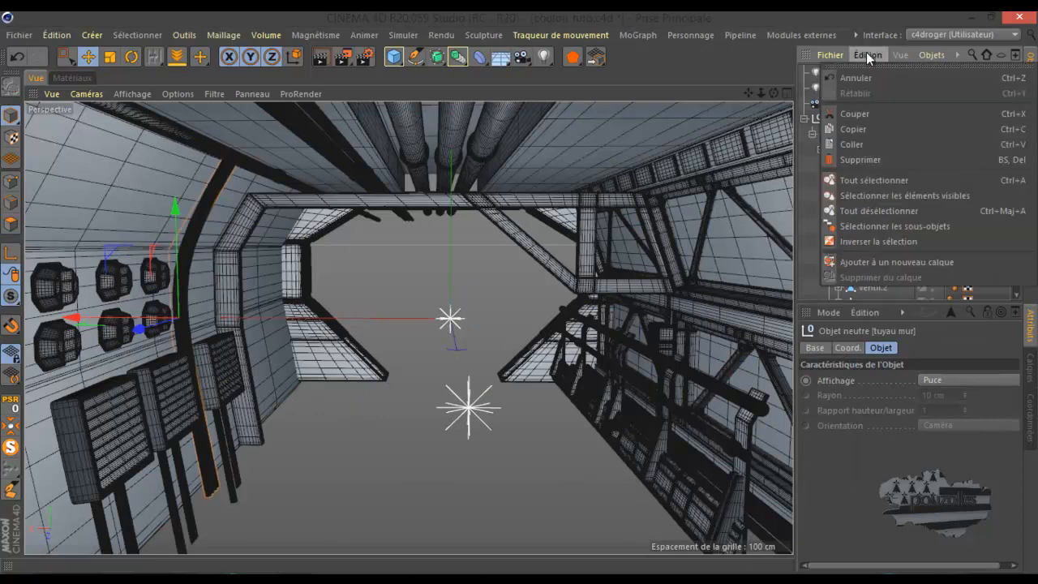
left_click(858, 143)
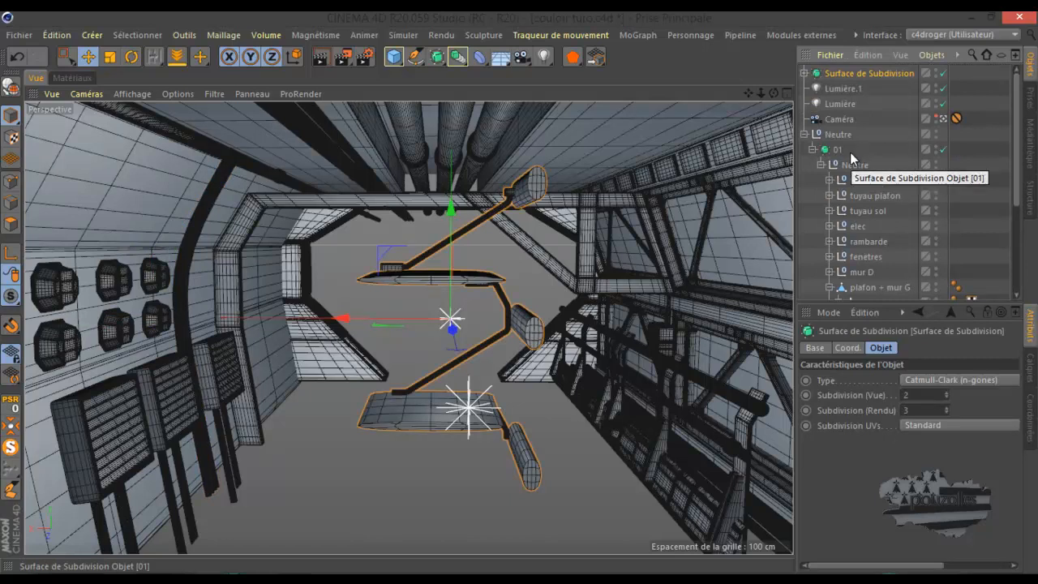
Step: Rotate the pasted shelf about half a turn around its vertical axis and move it along X to the wall with the electrical boxes
middle_click(266, 284)
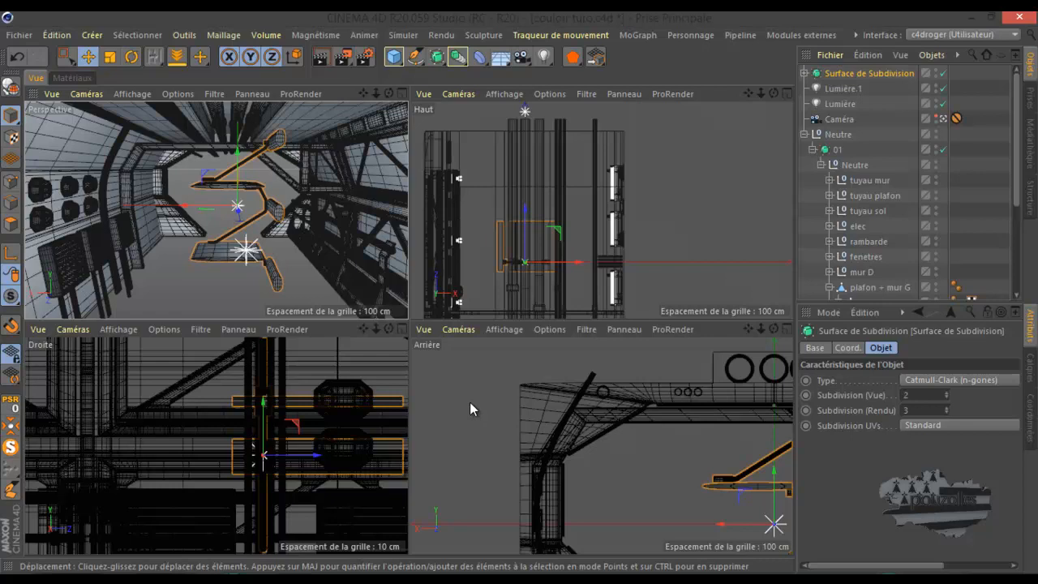
middle_click(338, 268)
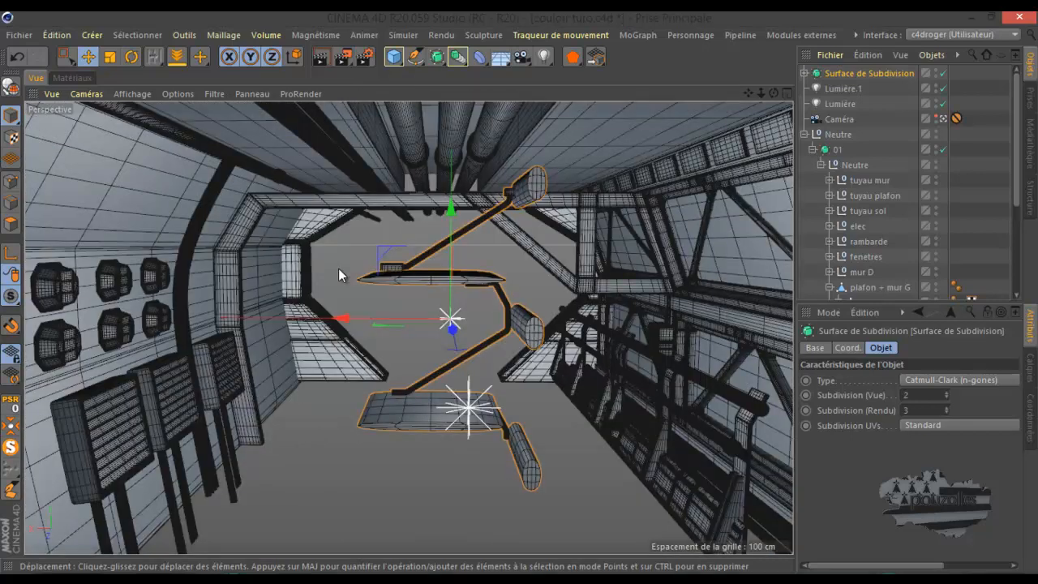
left_click(130, 57)
left_click_drag(396, 322, 415, 327)
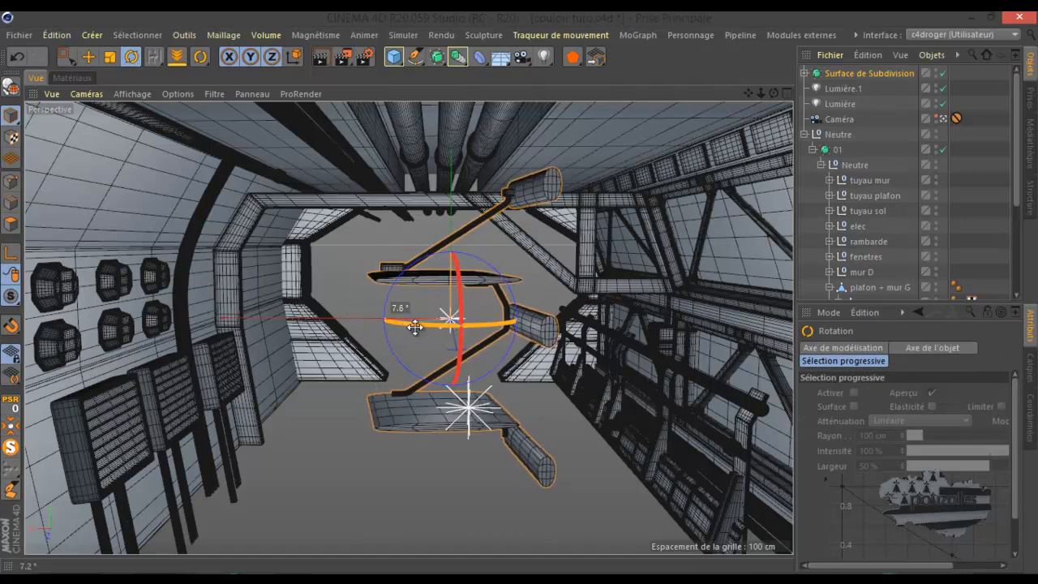
left_click_drag(418, 327, 718, 135)
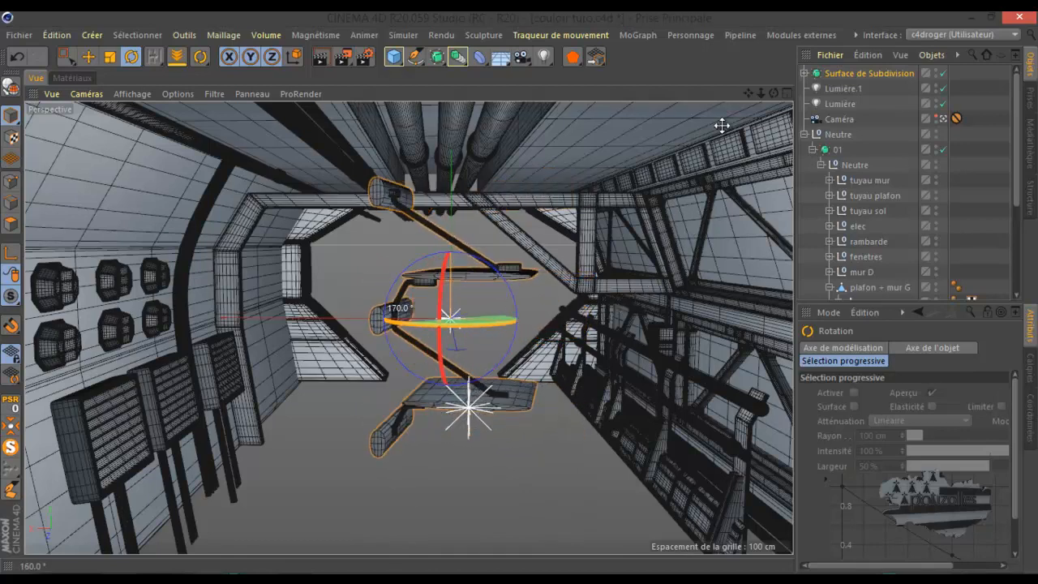
left_click_drag(519, 290, 522, 292)
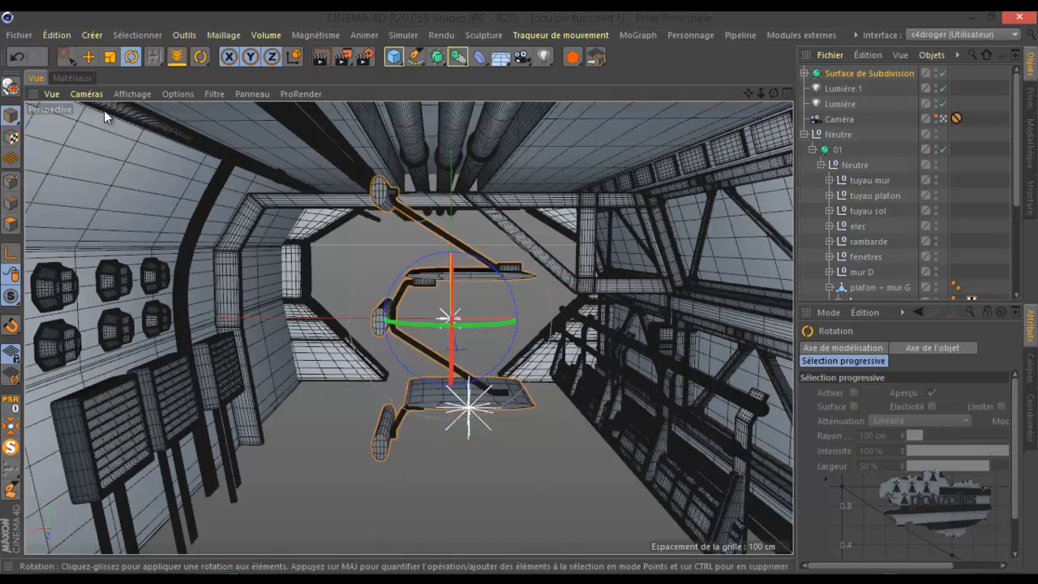
left_click(83, 55)
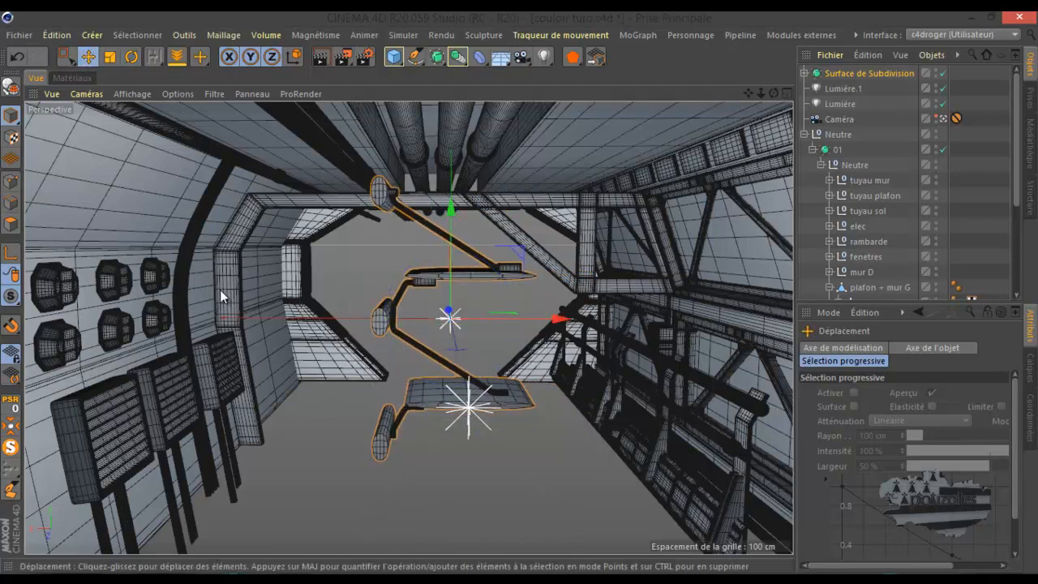
left_click_drag(562, 320, 368, 360)
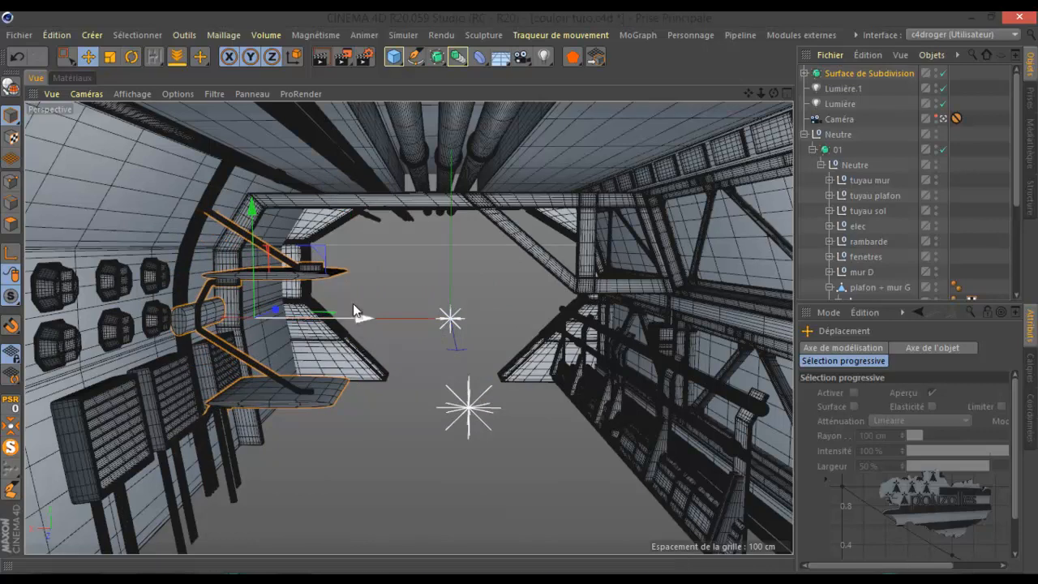
Step: Leave the scene camera and examine the shelf's size and position against the wall in the free perspective view
left_click(944, 119)
left_click(944, 119)
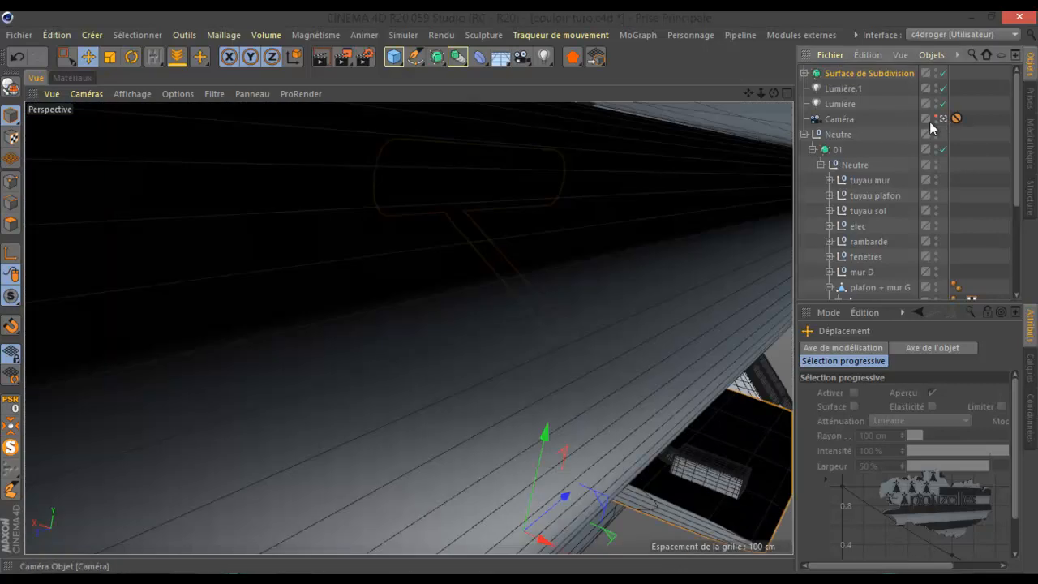
scroll(680, 210, "down", 4)
scroll(680, 209, "down", 1)
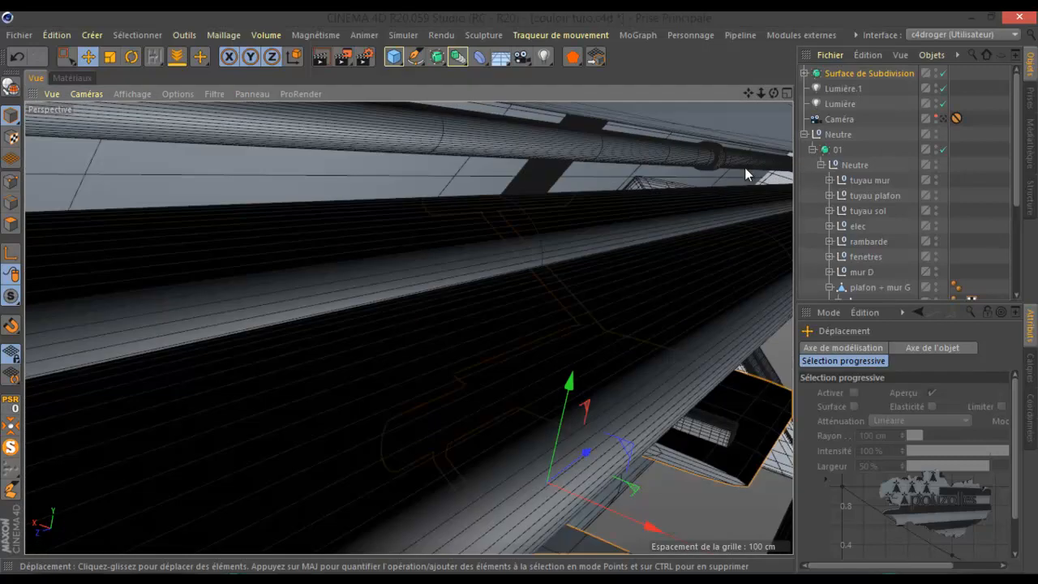
left_click_drag(747, 92, 522, 283)
scroll(624, 201, "down", 3)
scroll(592, 332, "up", 2)
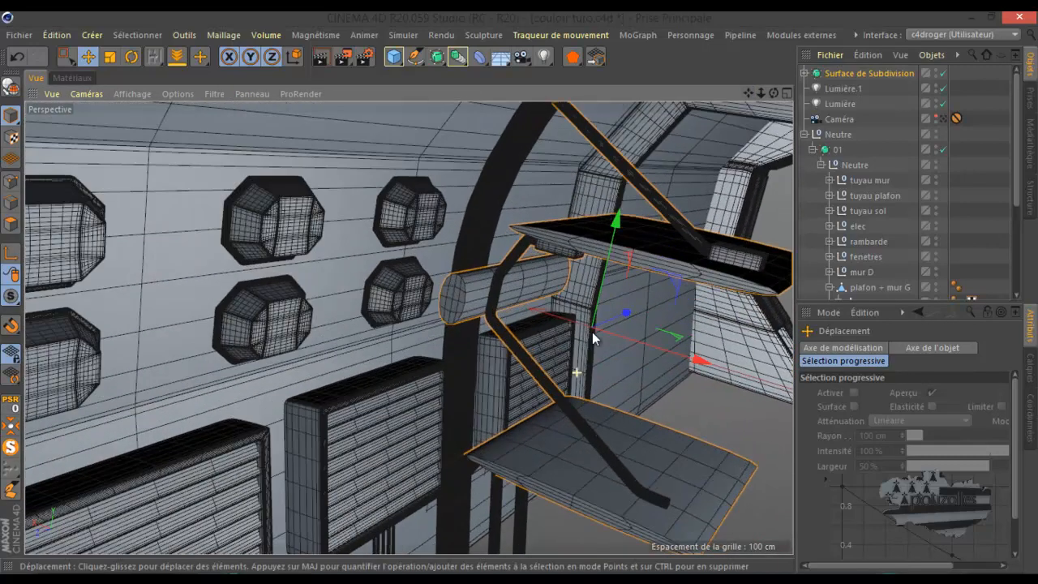
scroll(510, 376, "up", 1)
left_click_drag(774, 89, 520, 297)
left_click_drag(751, 93, 520, 288)
scroll(719, 160, "down", 2)
scroll(756, 245, "down", 6)
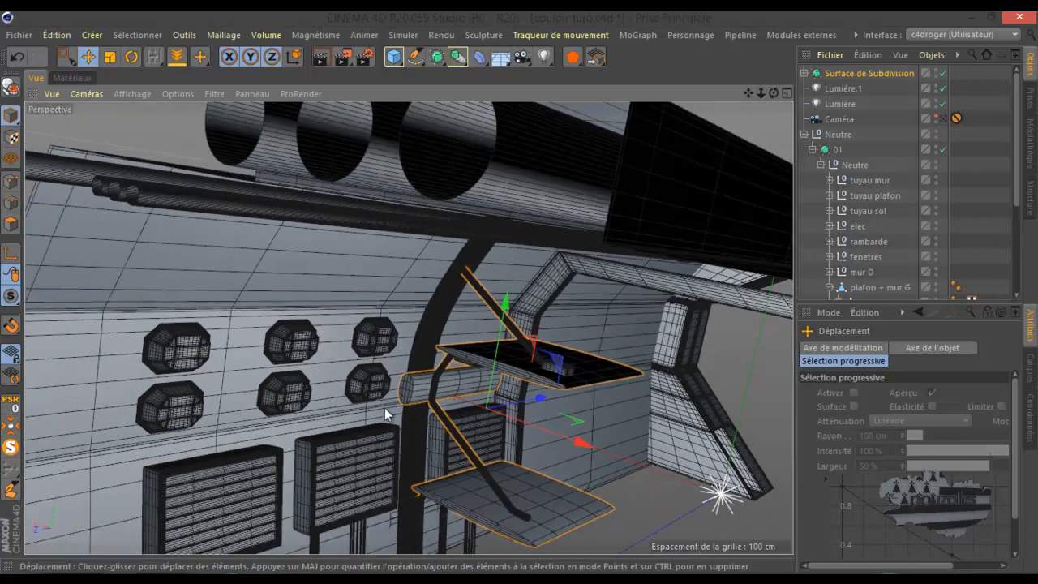
scroll(382, 401, "up", 4)
scroll(381, 400, "down", 2)
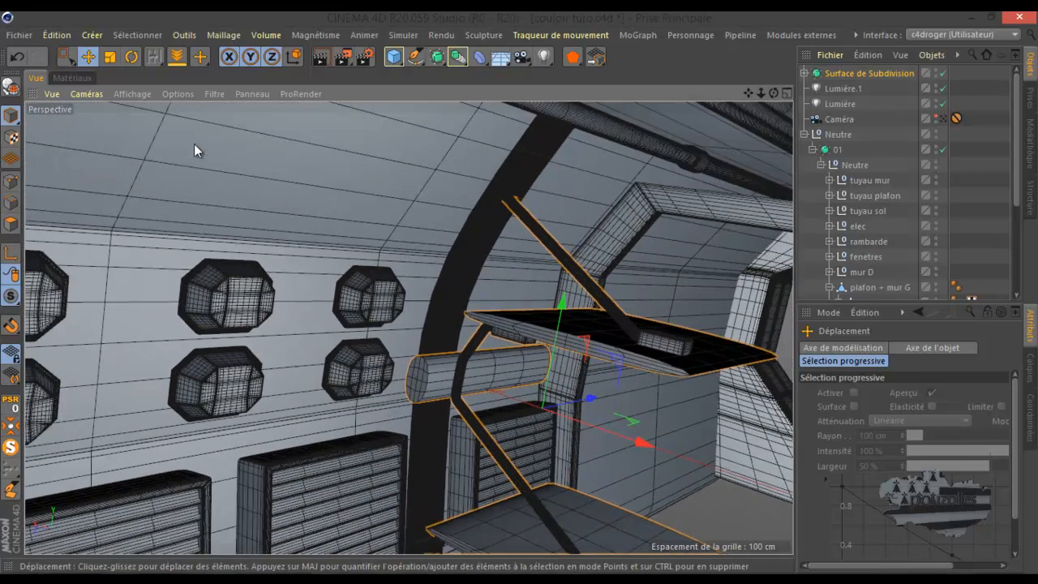
Step: Scale the Surface de Subdivision shelf down uniformly to less than half its size
left_click(111, 56)
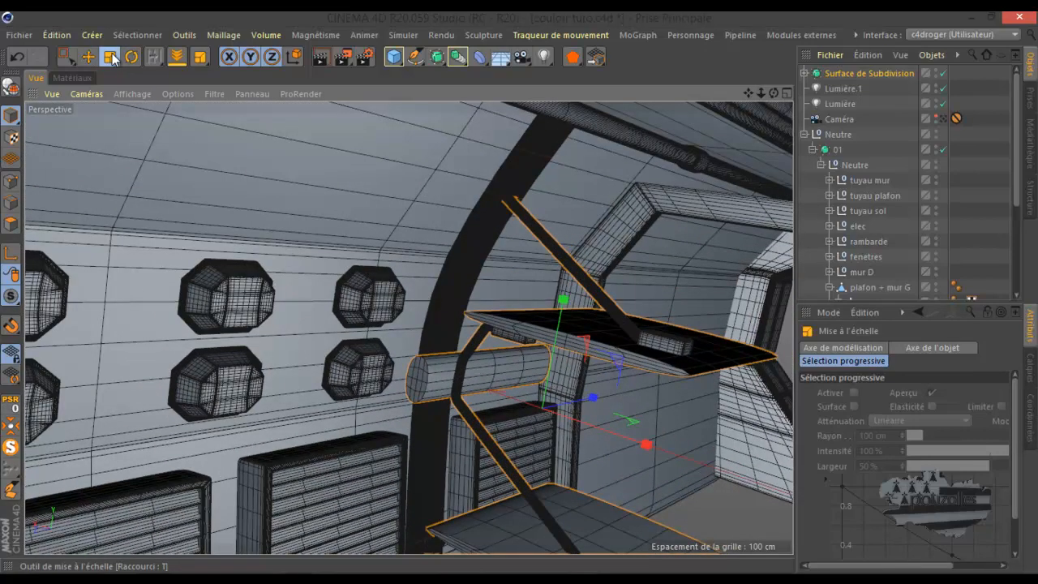
left_click(730, 421)
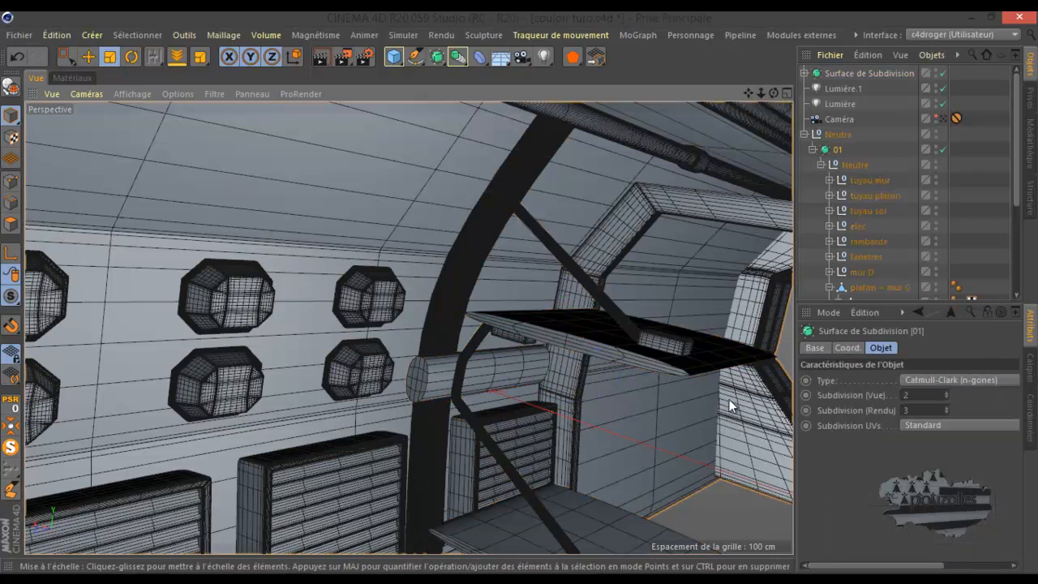
left_click(105, 57)
left_click(851, 71)
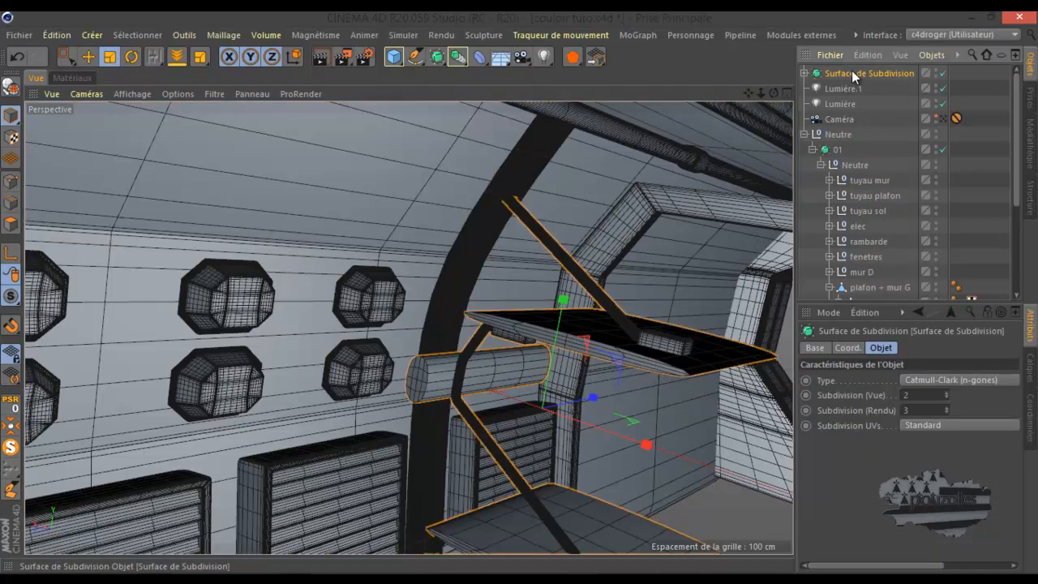
left_click_drag(718, 214, 471, 442)
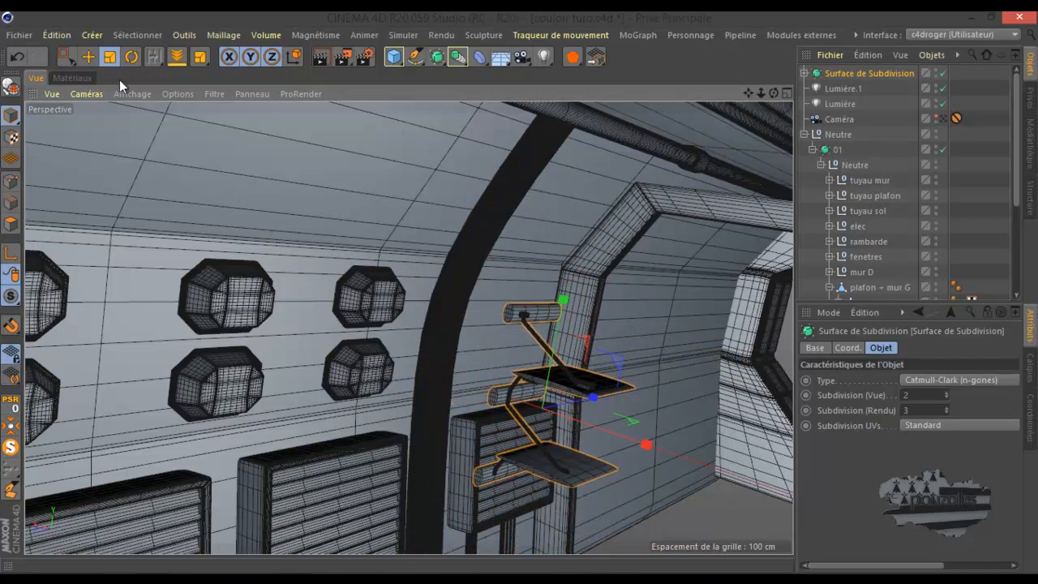
Step: Raise the shelf and move it against the wall, sliding it along Z clear of the curved rib
key("e")
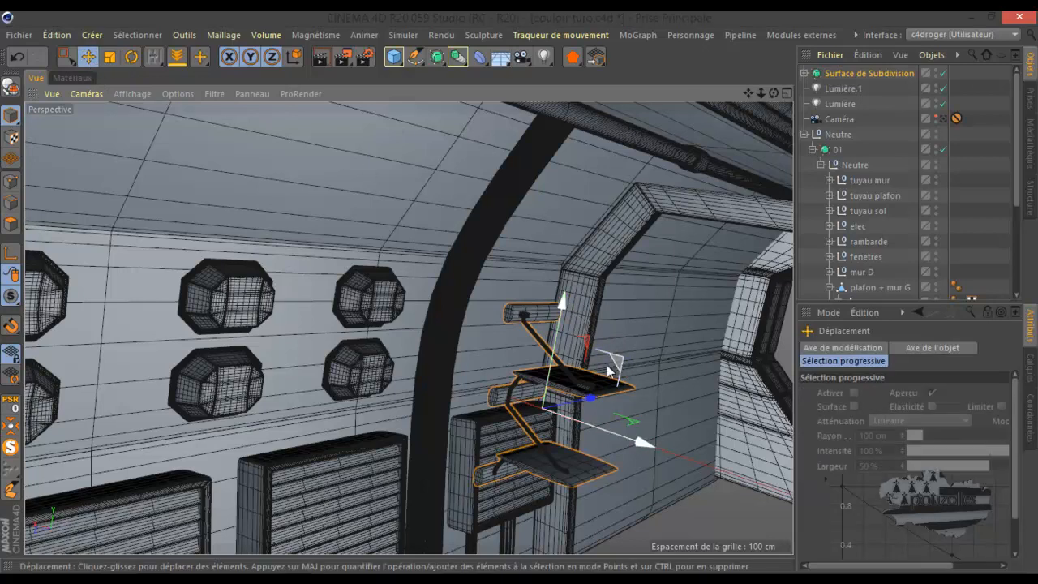
left_click_drag(616, 362, 609, 325)
left_click_drag(646, 416, 588, 373)
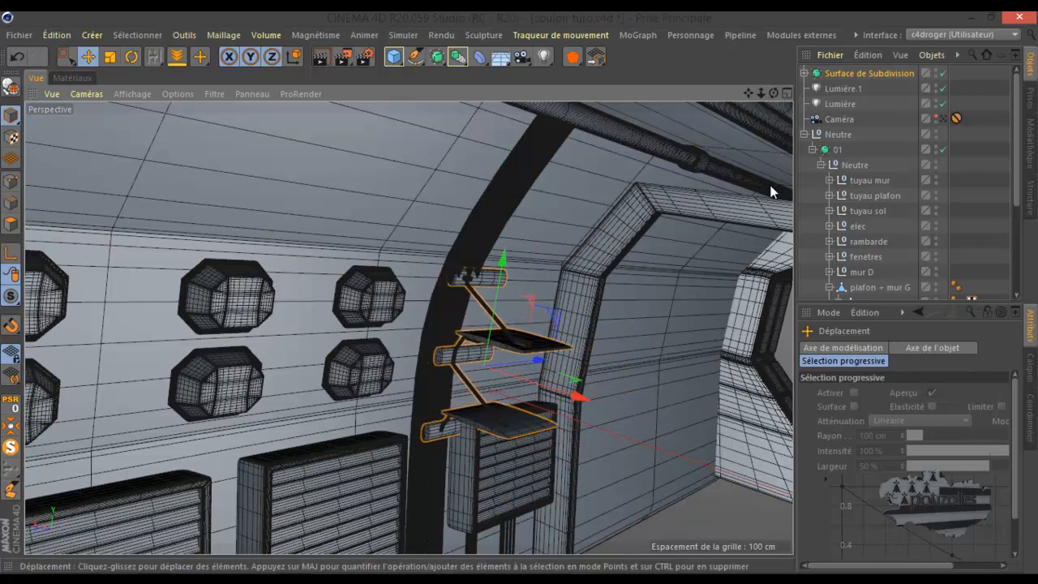
scroll(530, 317, "up", 3)
scroll(528, 316, "up", 2)
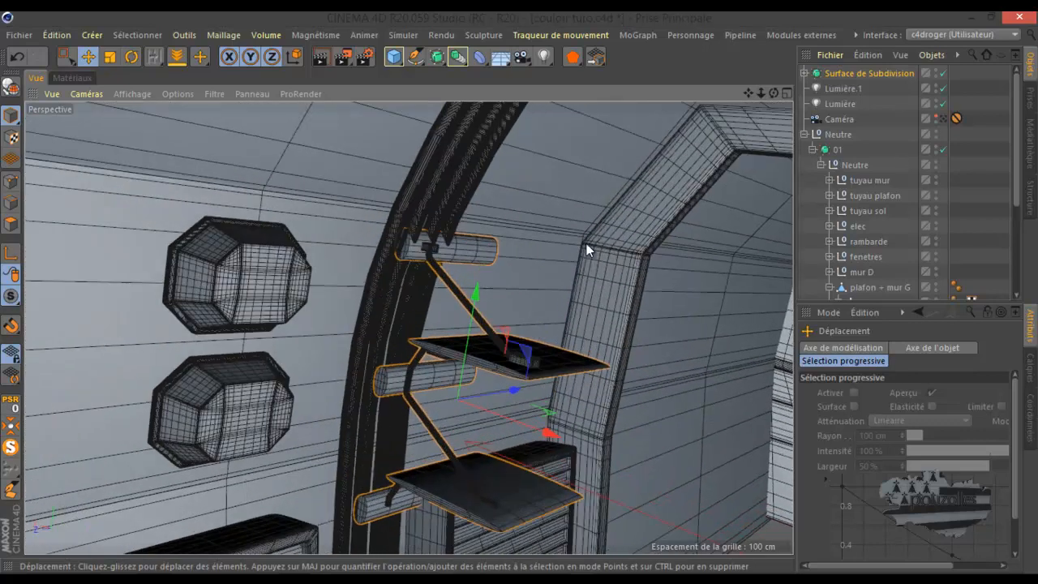
left_click_drag(506, 394, 552, 385)
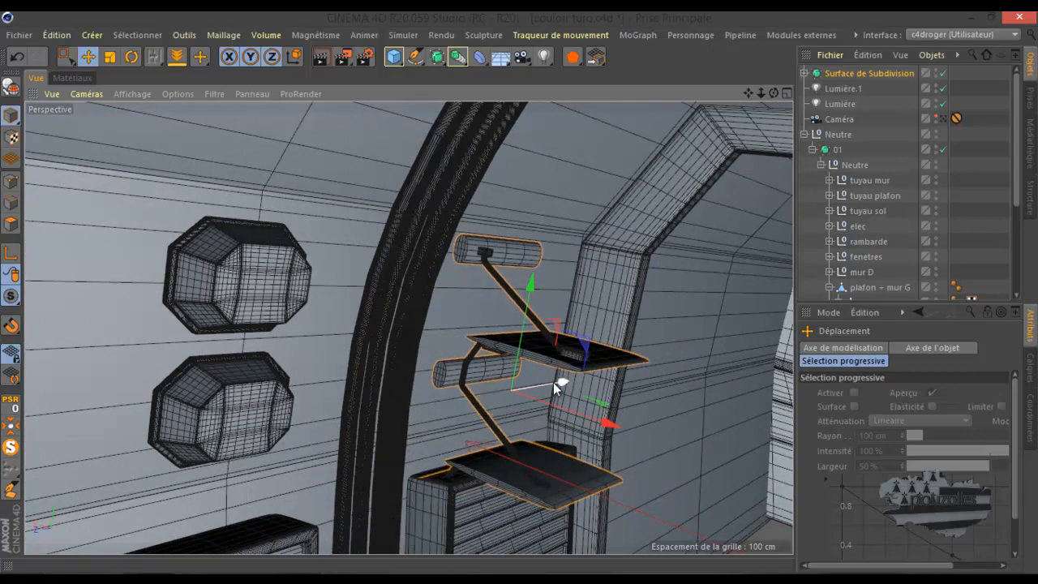
Step: Scale the shelf down slightly more and reposition it about 22 cm higher against the wall, above the louvred box
left_click(109, 56)
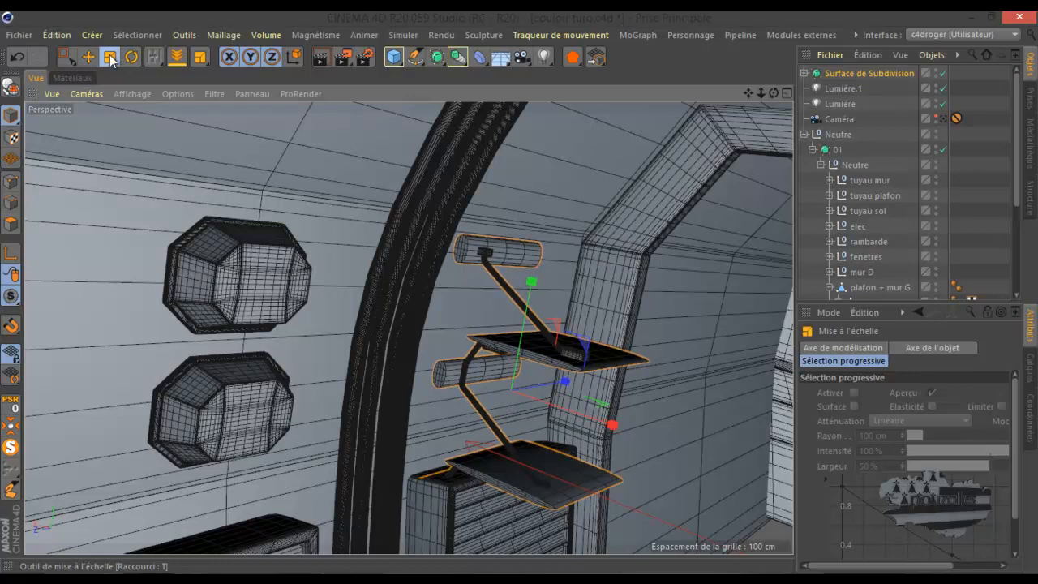
left_click_drag(702, 172, 620, 296)
left_click(94, 55)
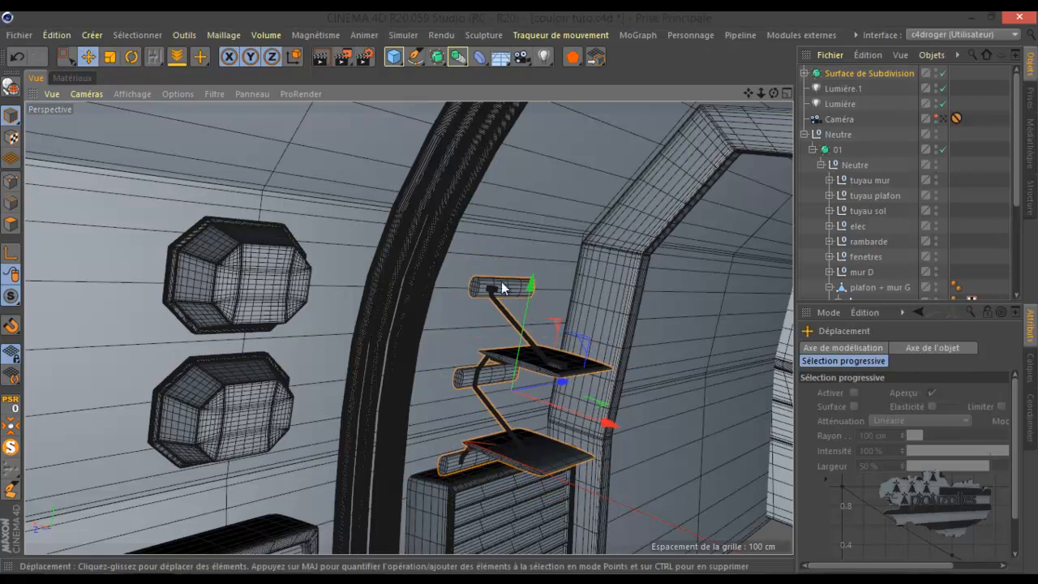
left_click_drag(531, 286, 535, 234)
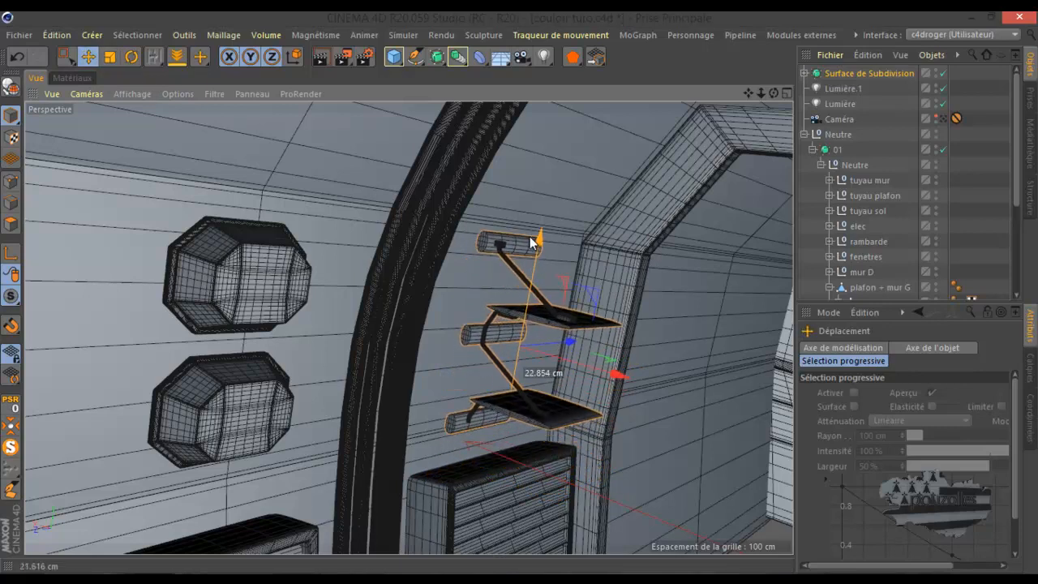
left_click_drag(625, 373, 577, 368)
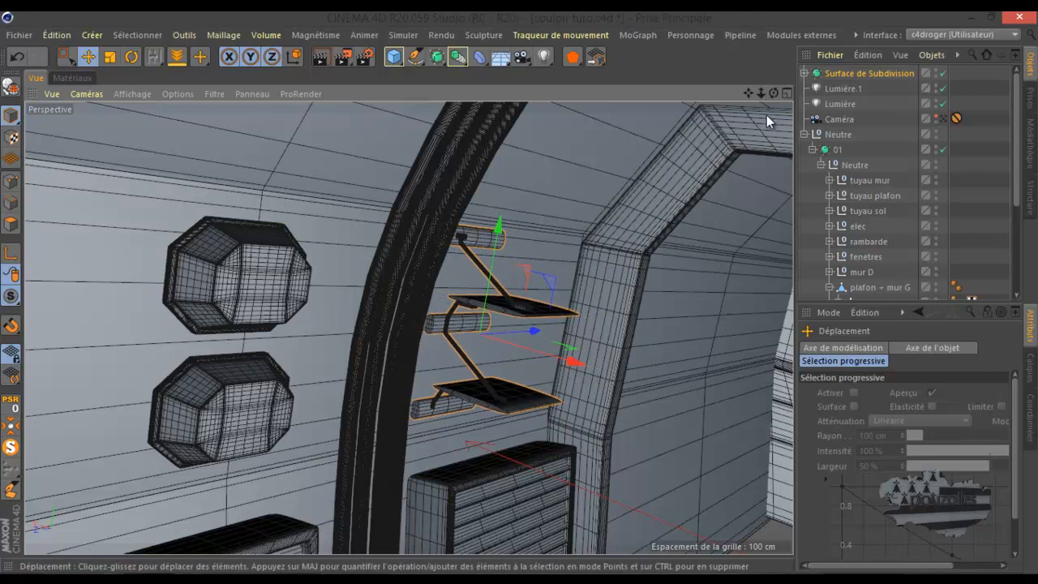
Step: Lengthen the shelf's five objects from Extrusion to Extrusion.4 to a Z movement of 125.014 cm, short of the angular frame
left_click_drag(774, 93, 520, 291)
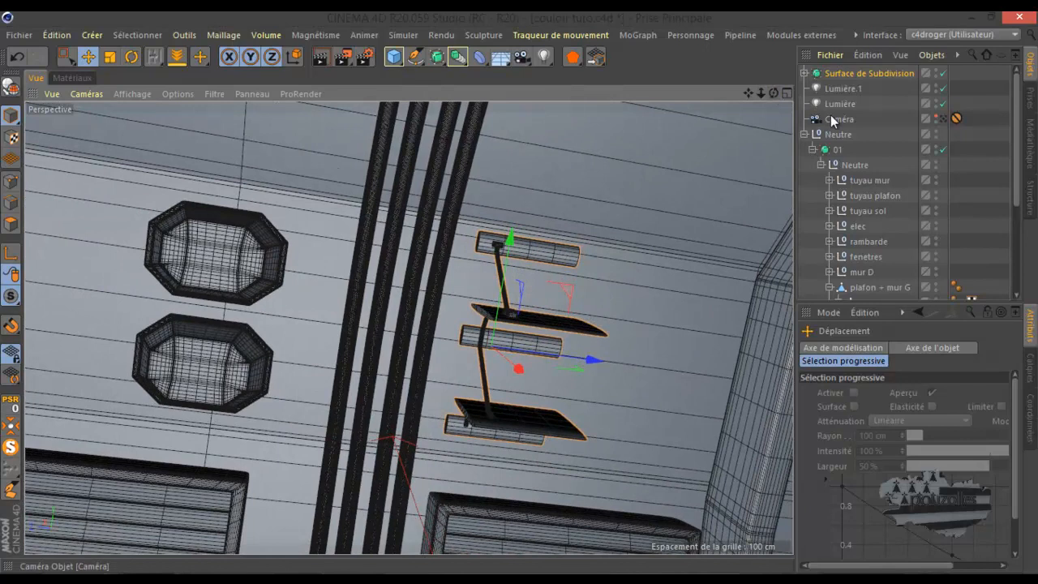
left_click(804, 73)
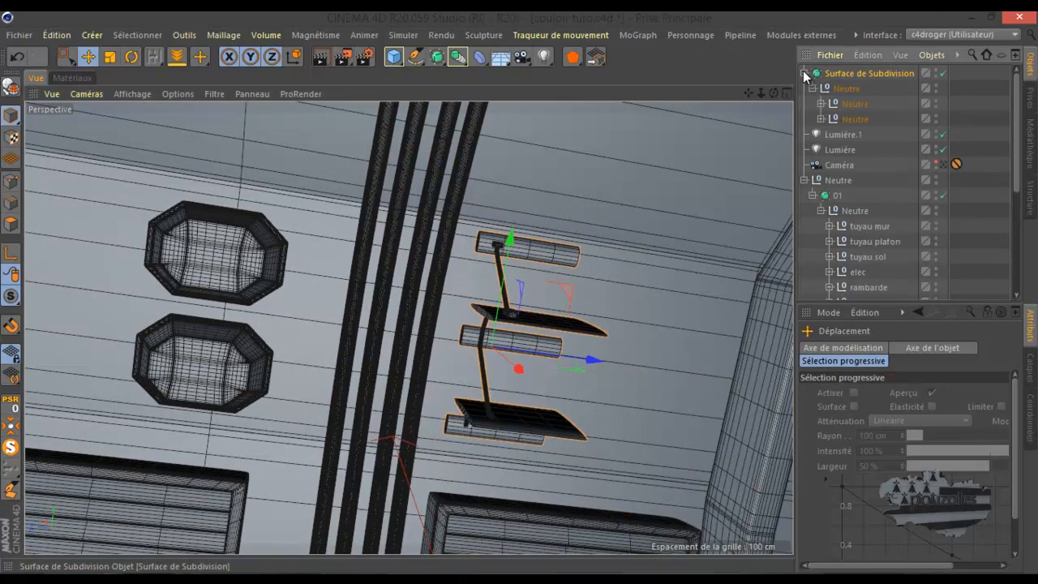
left_click(821, 118)
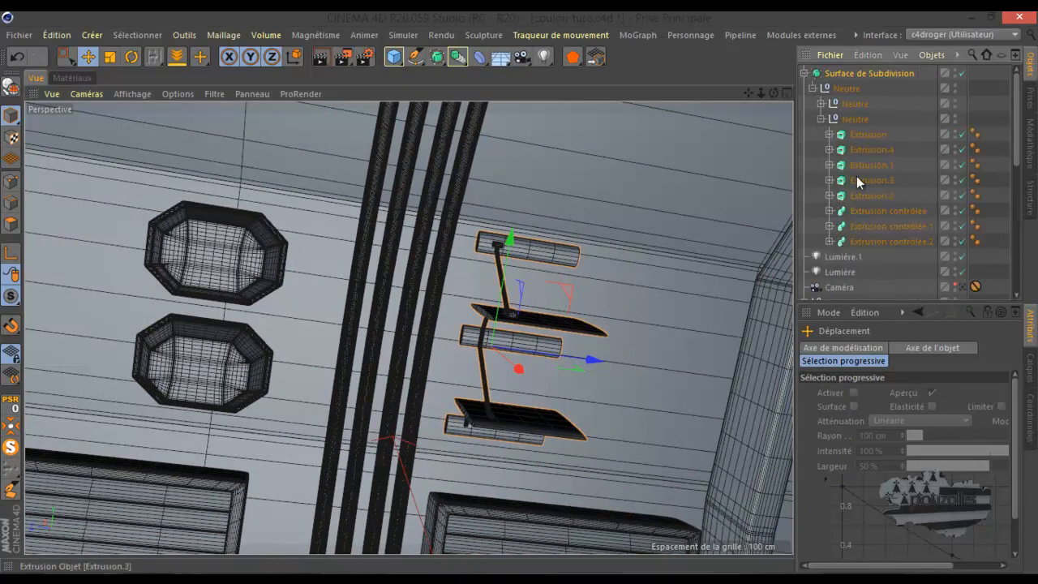
left_click(863, 134)
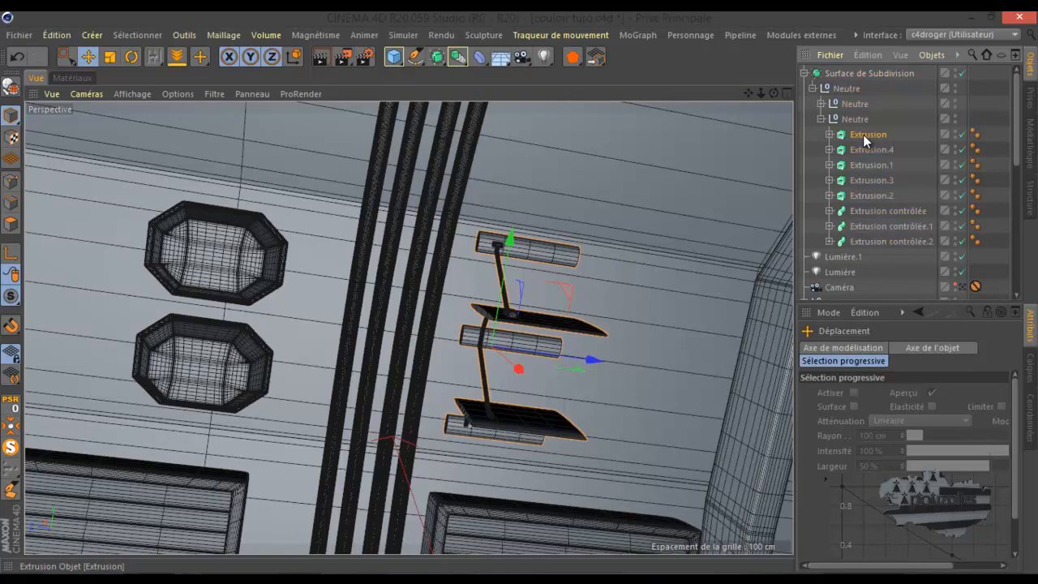
left_click(866, 195, "shift")
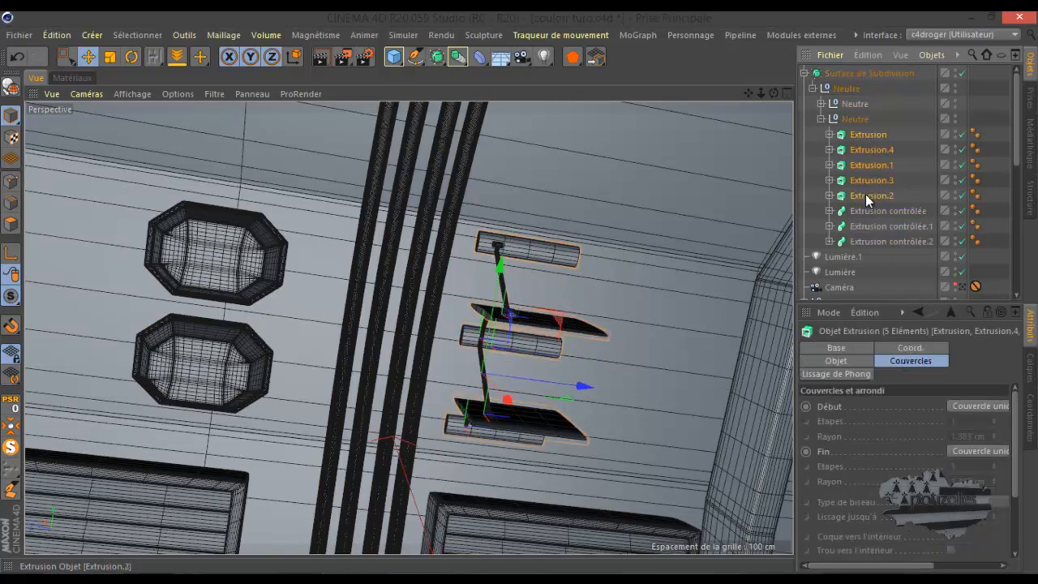
left_click_drag(904, 132, 861, 202)
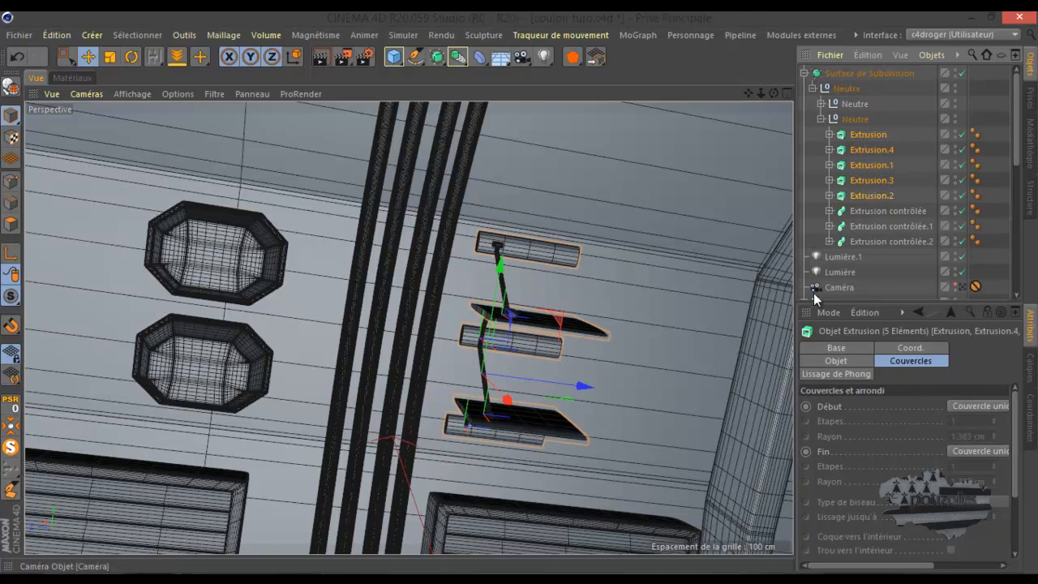
left_click(838, 362)
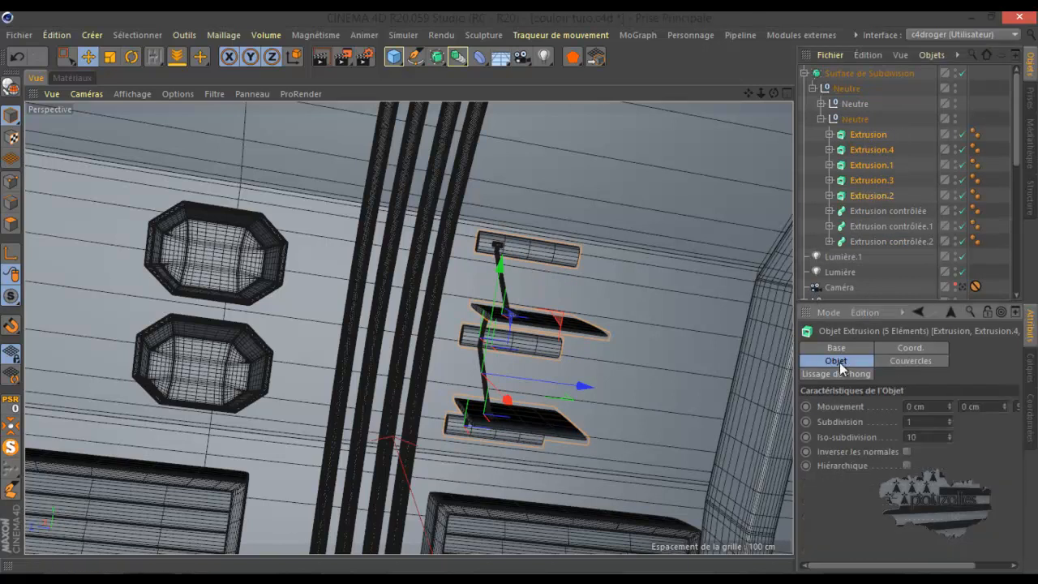
left_click_drag(844, 567, 879, 568)
left_click_drag(751, 90, 518, 291)
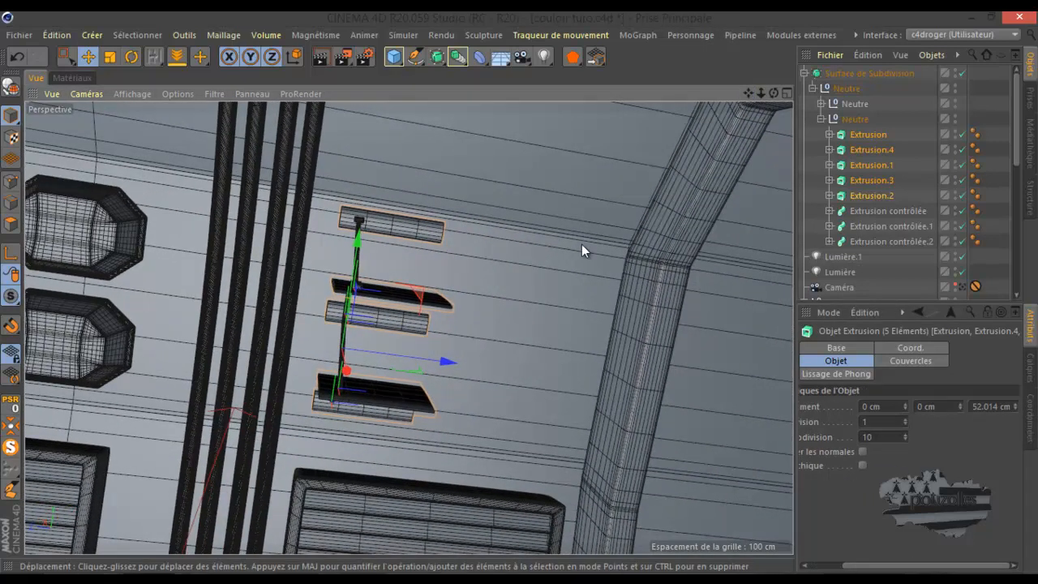
left_click_drag(1018, 410, 1021, 407)
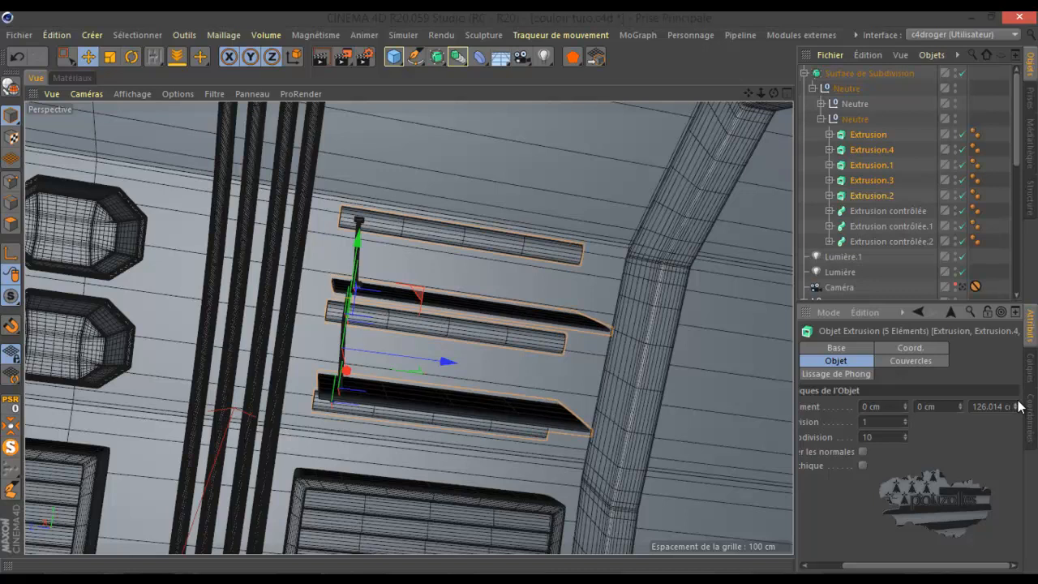
left_click_drag(1017, 405, 1017, 407)
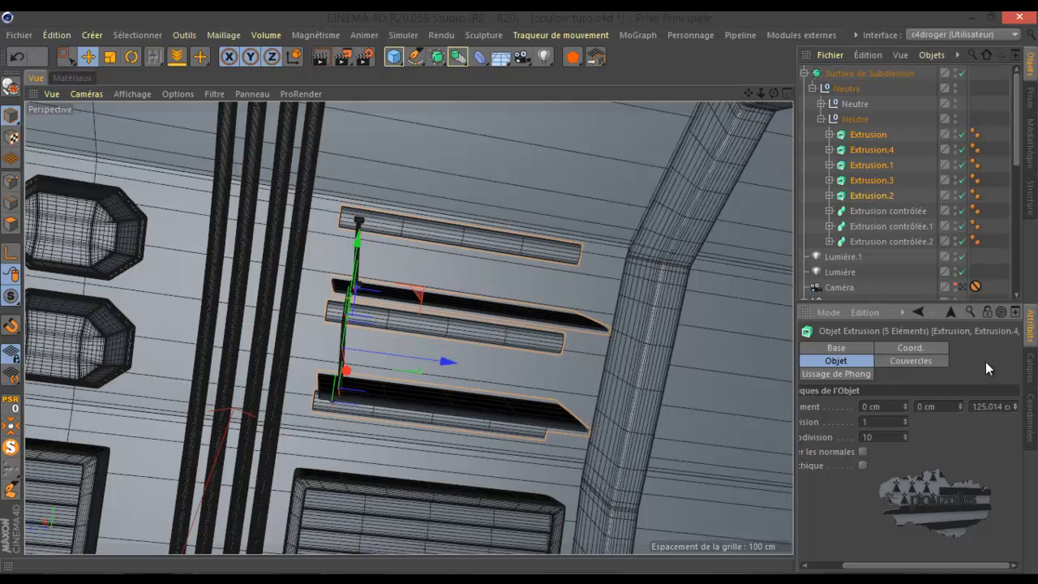
Step: Duplicate the Neutre group of cubes together with the three Extrusion contrôlée bracket arms, placing the copies under the shelf's parent Neutre
left_click(858, 103)
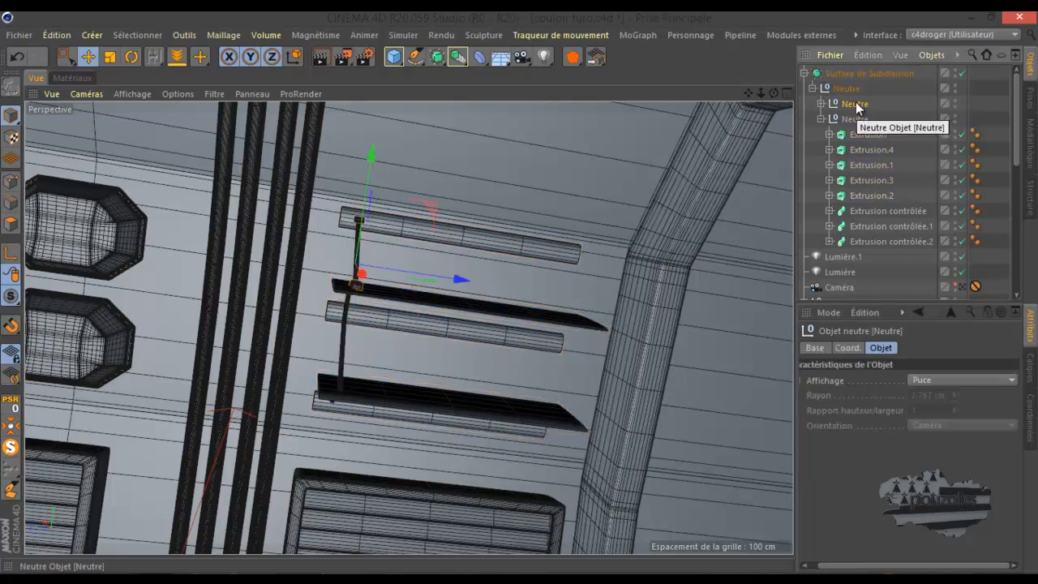
left_click(821, 105)
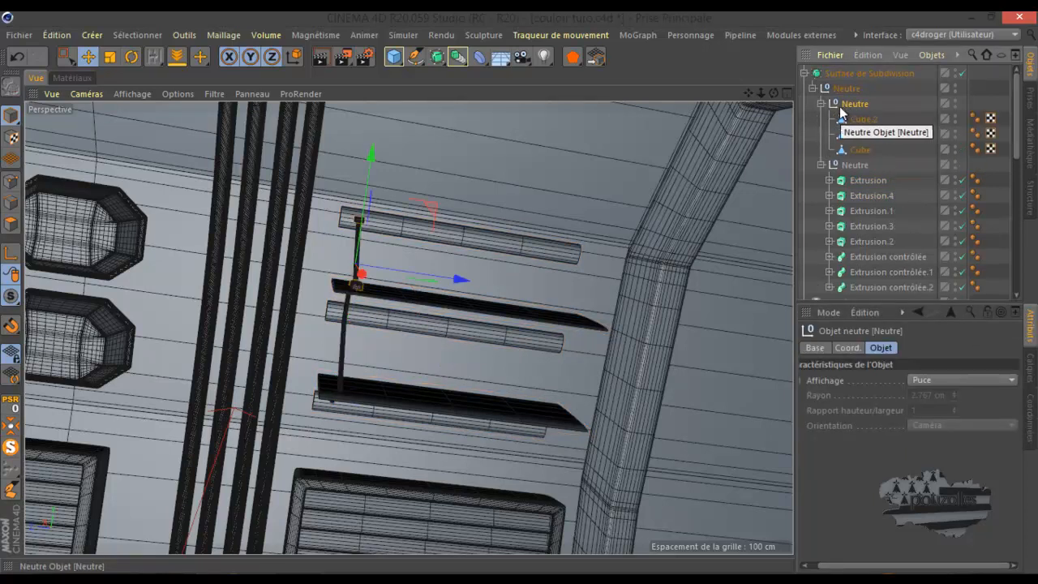
scroll(803, 206, "down", 3)
left_click(815, 208)
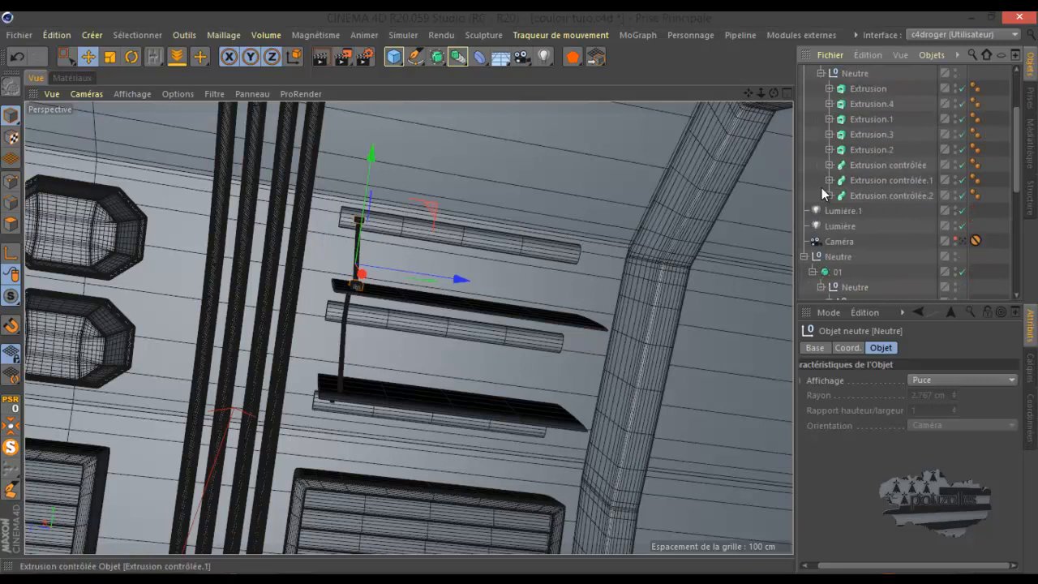
left_click(871, 164, "ctrl")
left_click(871, 184, "ctrl")
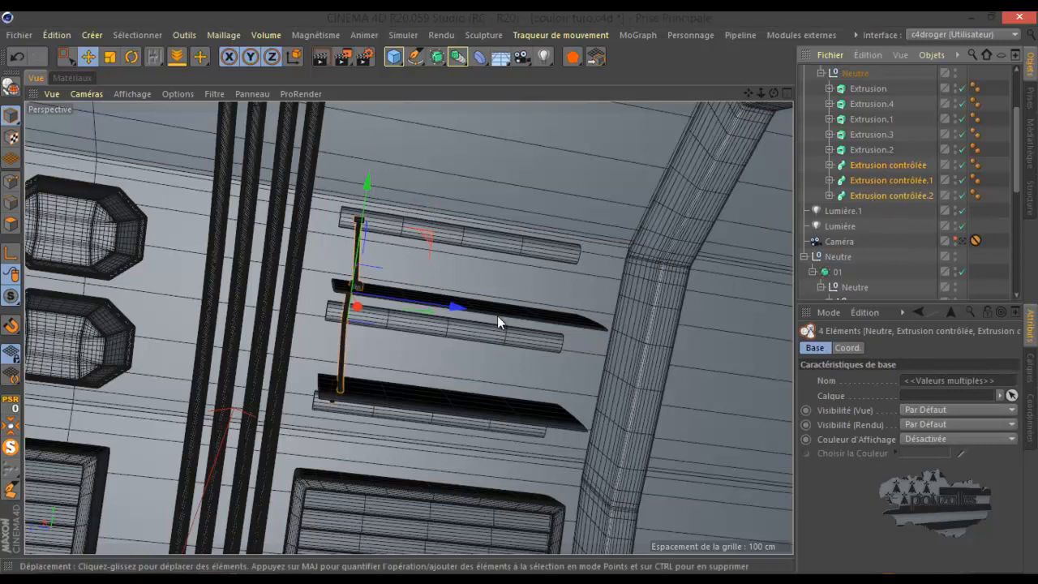
scroll(870, 243, "up", 3)
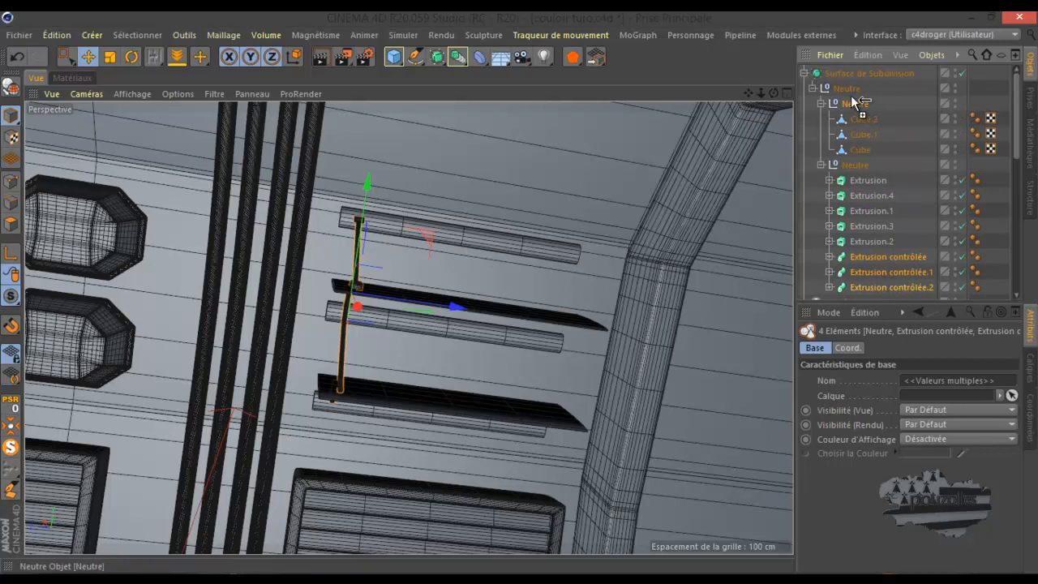
left_click_drag(852, 96, 852, 98)
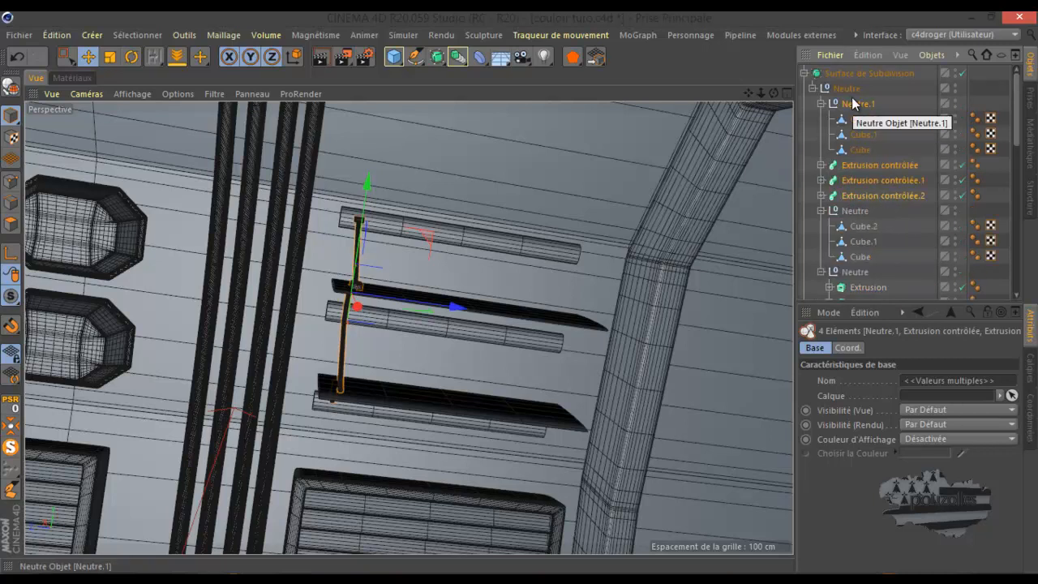
left_click(822, 210)
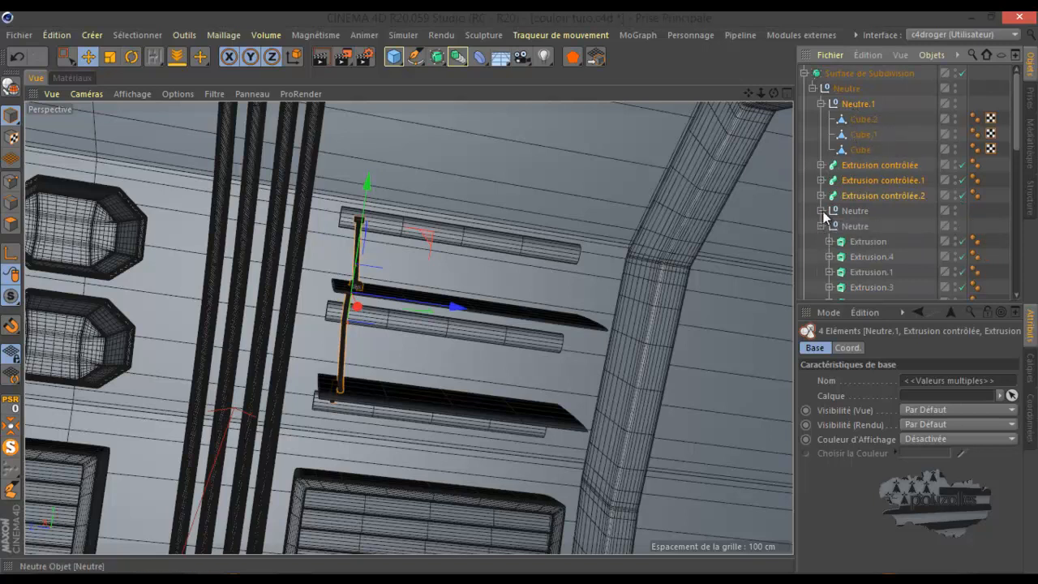
left_click(821, 104)
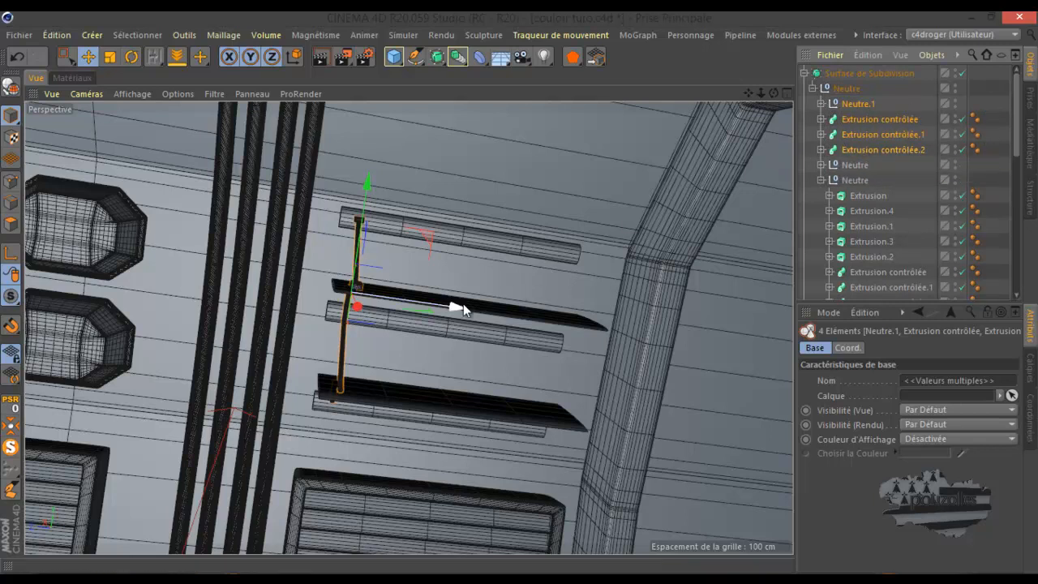
Step: Move the duplicated bracket arms and mounts along Z to the opposite end of the lengthened shelf and check their alignment
left_click_drag(457, 308, 659, 340)
left_click_drag(773, 93, 520, 290)
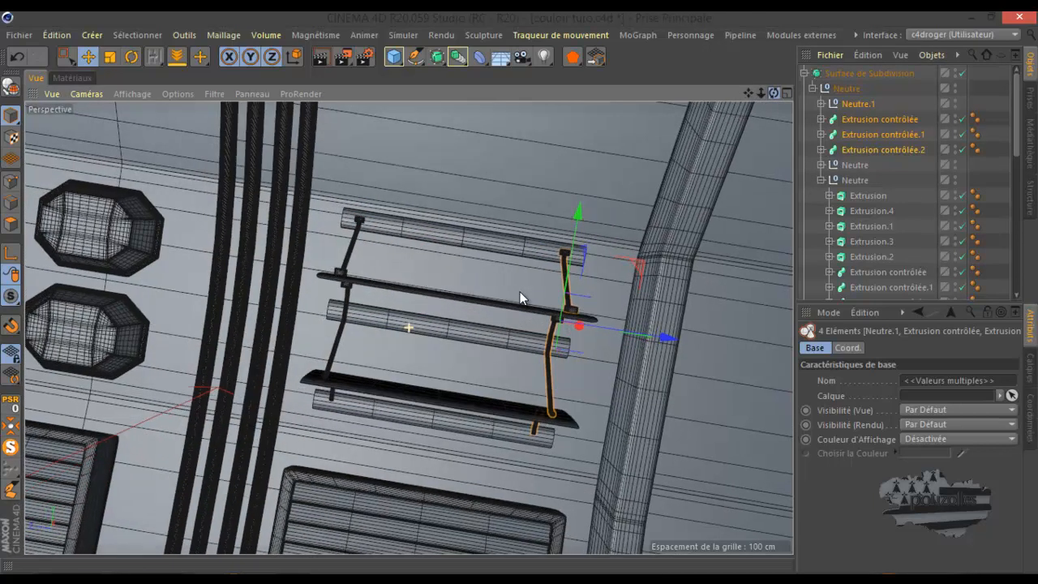
left_click_drag(663, 340, 665, 337)
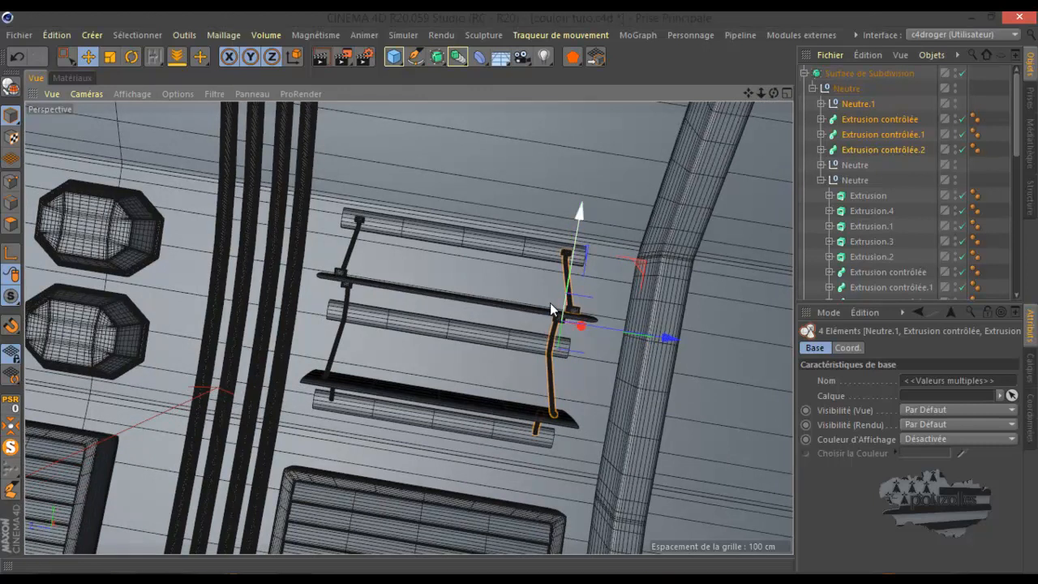
scroll(546, 300, "up", 4)
scroll(546, 300, "up", 3)
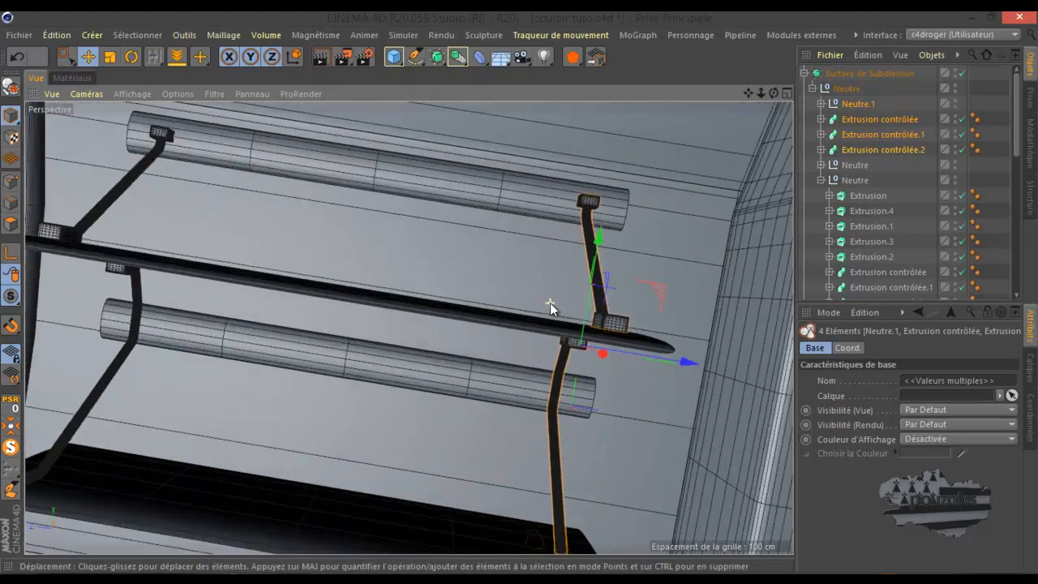
scroll(552, 310, "down", 5)
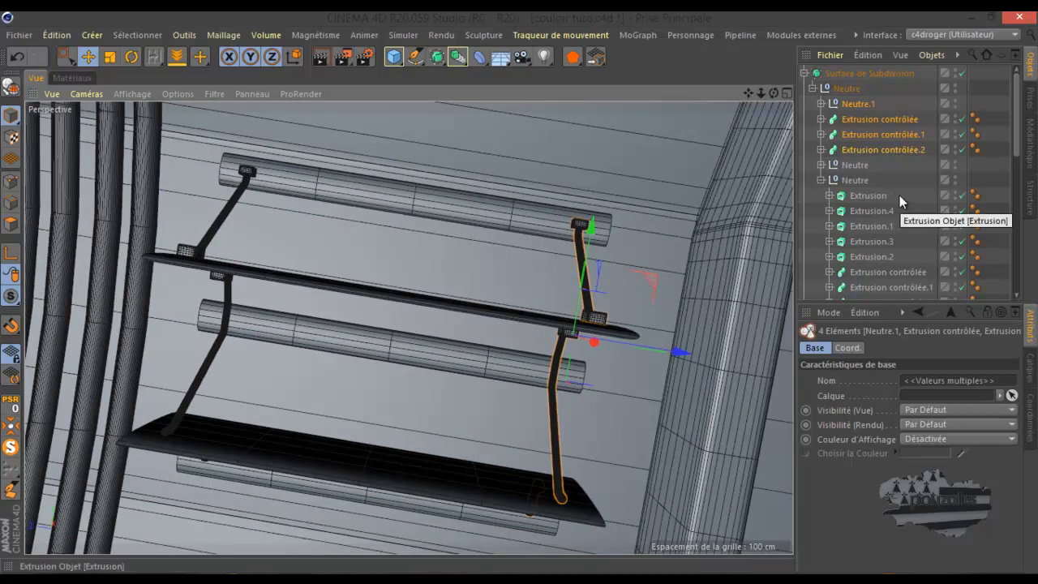
Step: Convert the five Extrusion objects forming the shelf's boards and bars into editable polygon objects
left_click_drag(901, 201, 892, 212)
left_click_drag(850, 258, 851, 261)
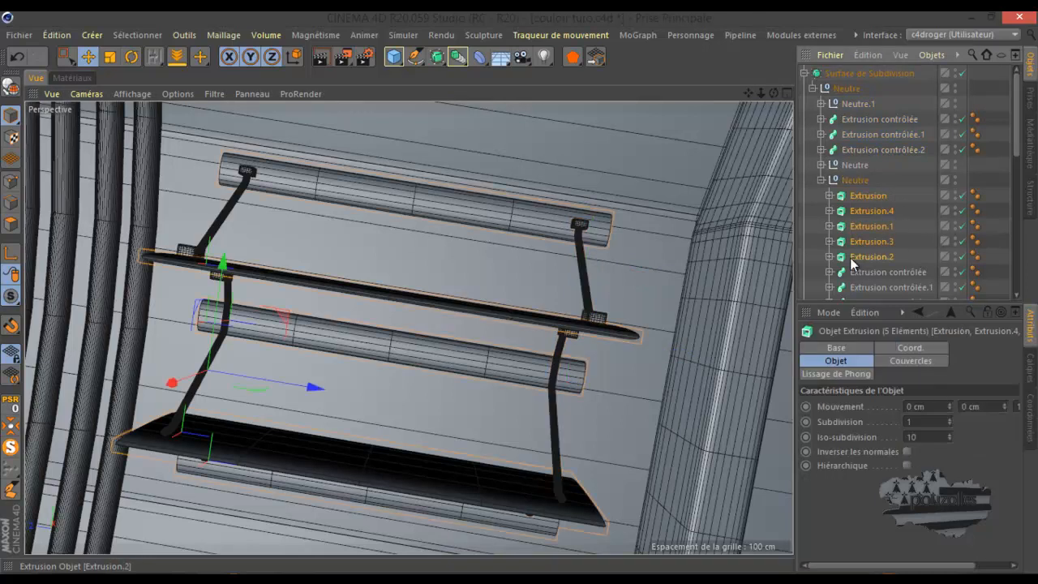
left_click_drag(775, 92, 520, 293)
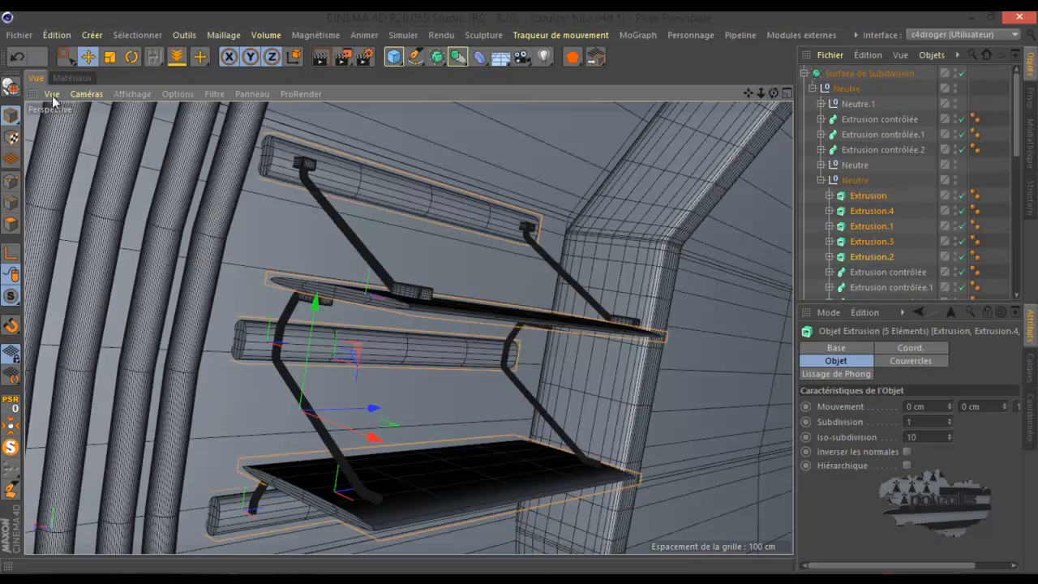
left_click(10, 89)
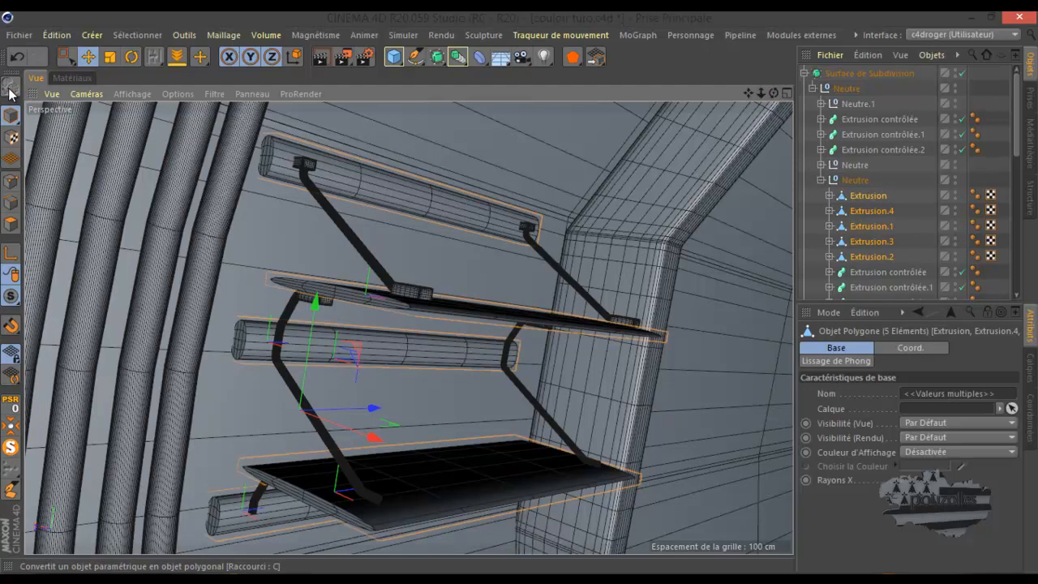
Step: Merge the five converted Extrusion objects and their caps into a single polygon object, deleting the originals
left_click(830, 195)
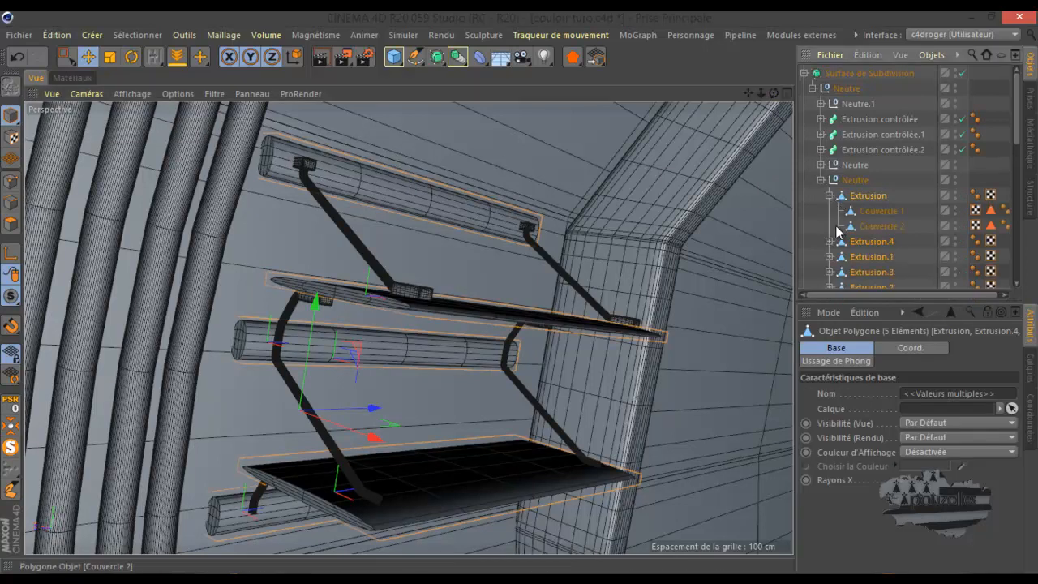
left_click_drag(842, 303, 843, 425)
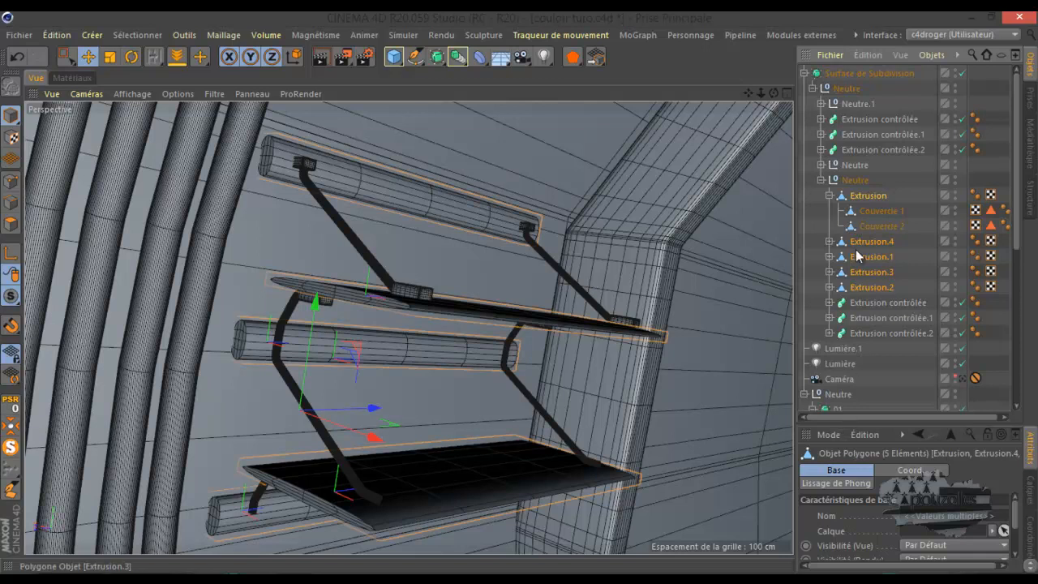
left_click(829, 196)
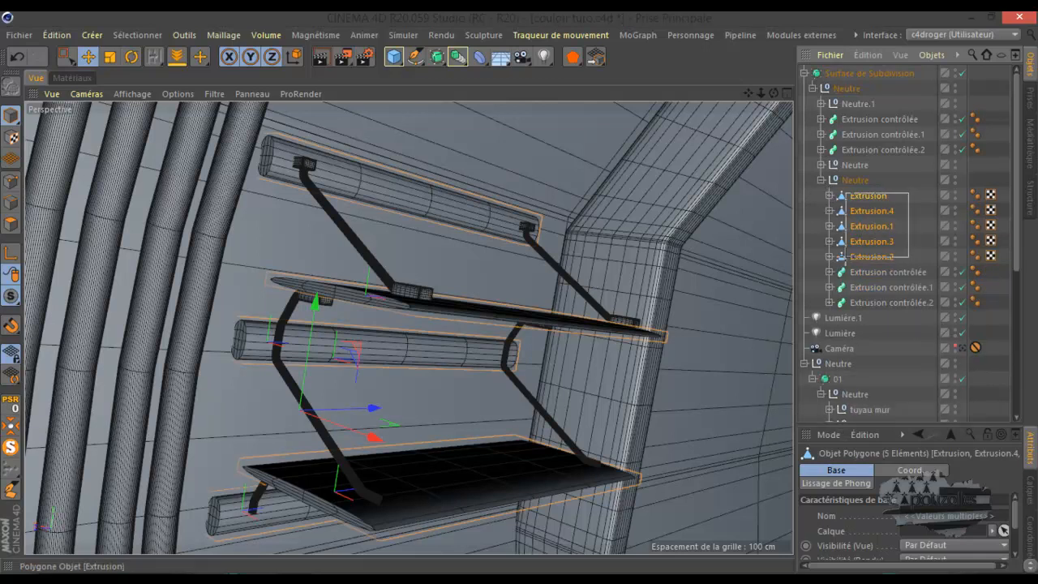
right_click(869, 197)
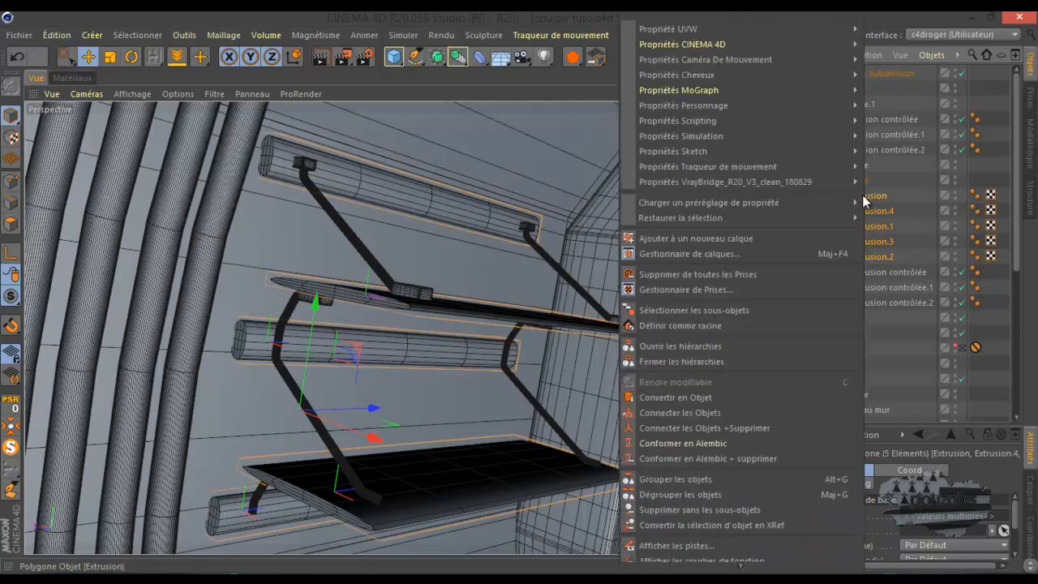
left_click(745, 426)
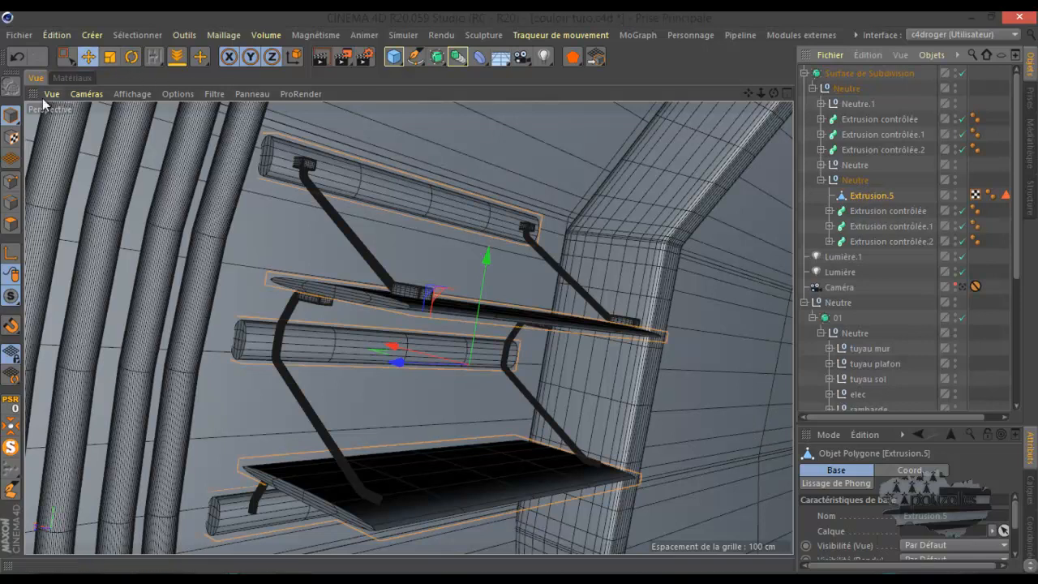
Step: Disable the shelf's Surface de Subdivision and isolate the merged Extrusion.5 mesh from the rest of the scene
left_click(11, 183)
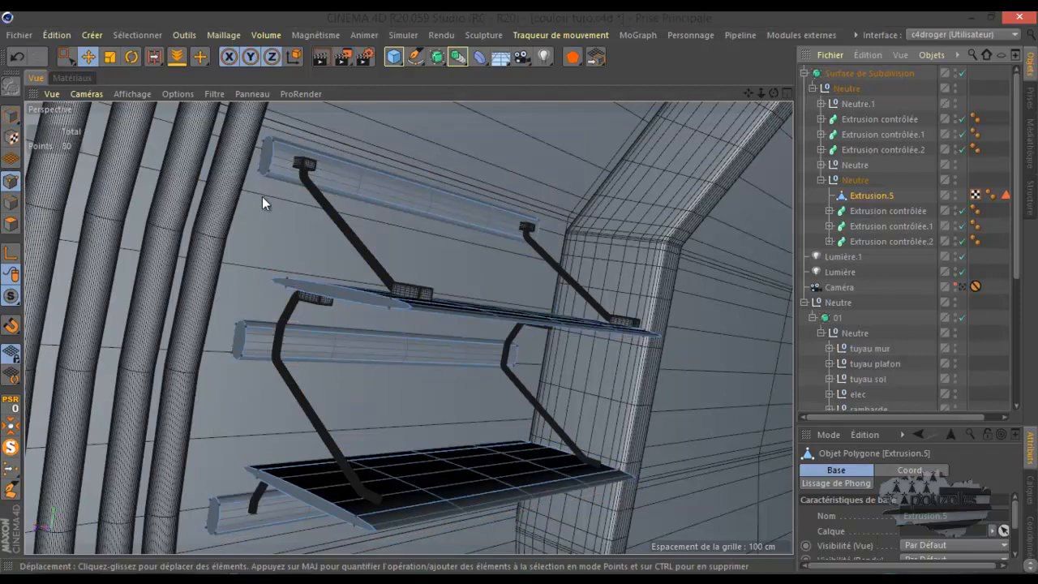
left_click(963, 73)
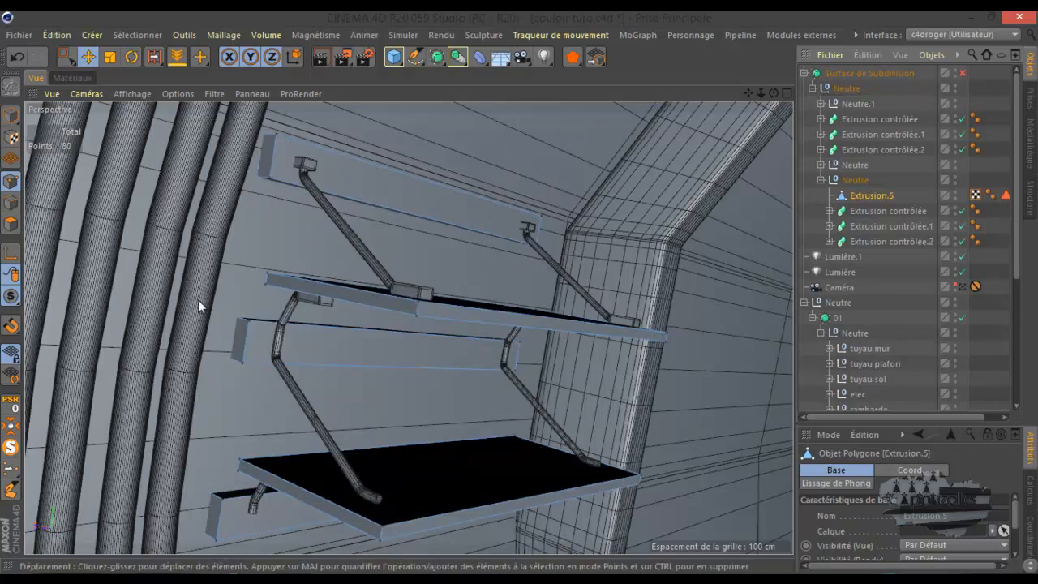
left_click(11, 445)
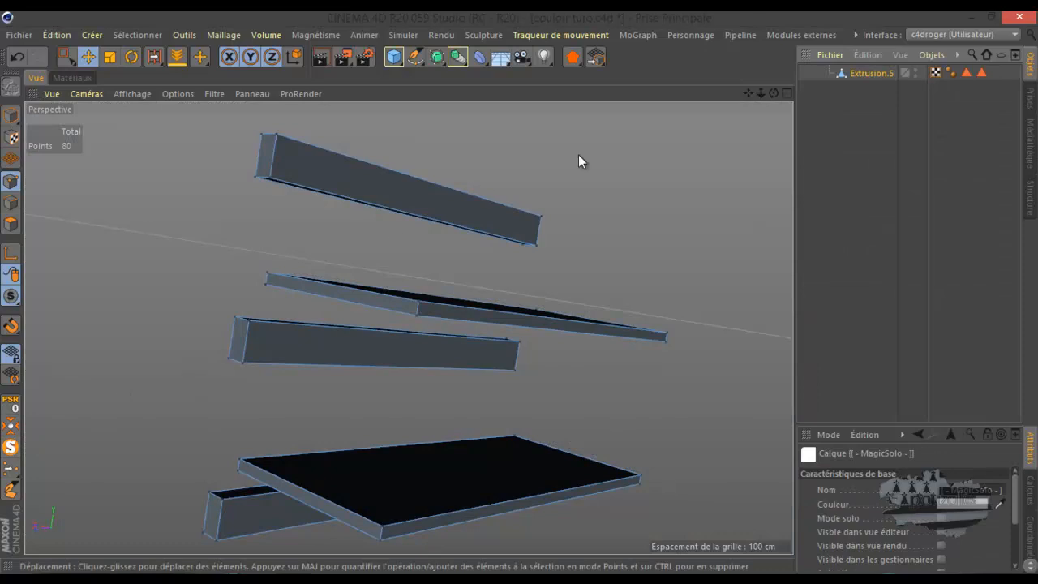
Step: Delete the five long rear faces from the boards and bars of the Extrusion.5 mesh
left_click_drag(773, 93, 519, 294)
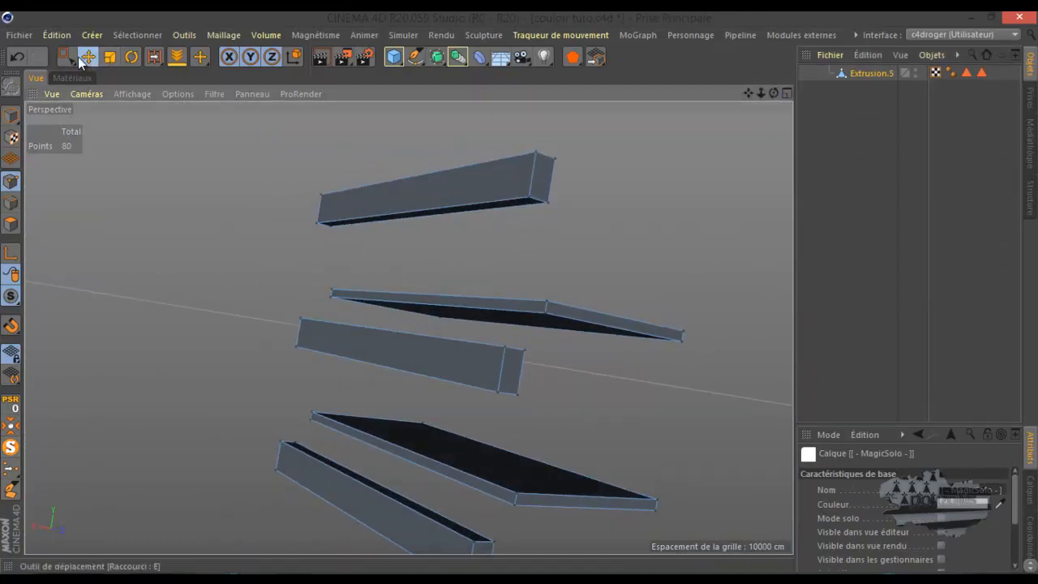
left_click(10, 224)
left_click(366, 204)
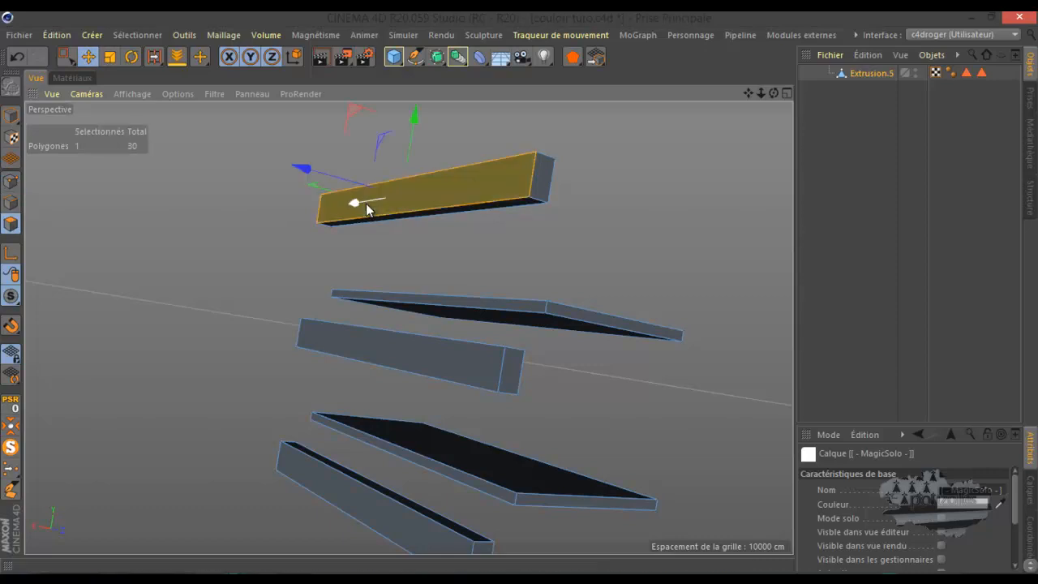
left_click(395, 296, "shift")
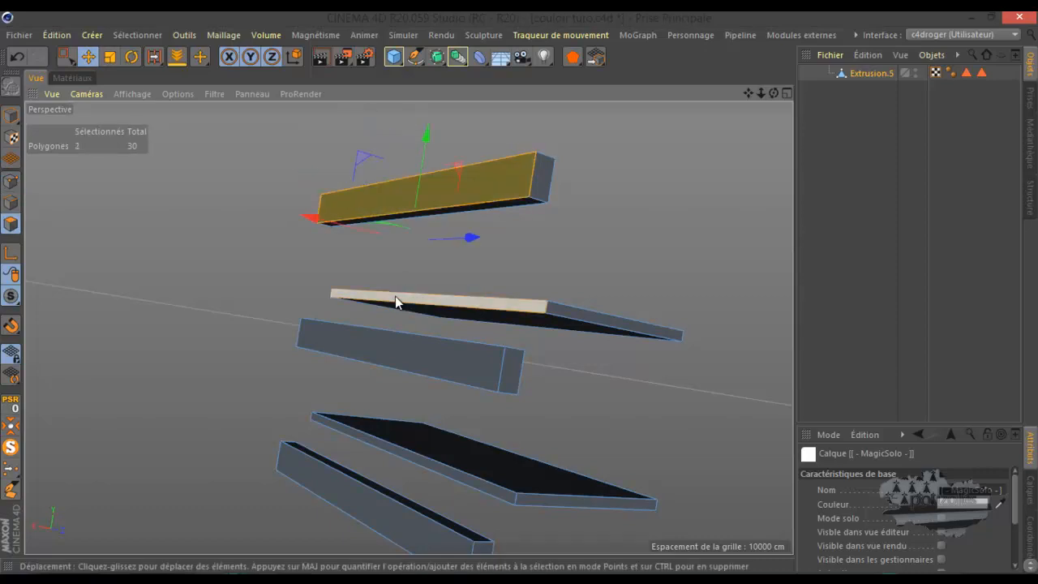
left_click(376, 348, "shift")
left_click(367, 437, "shift")
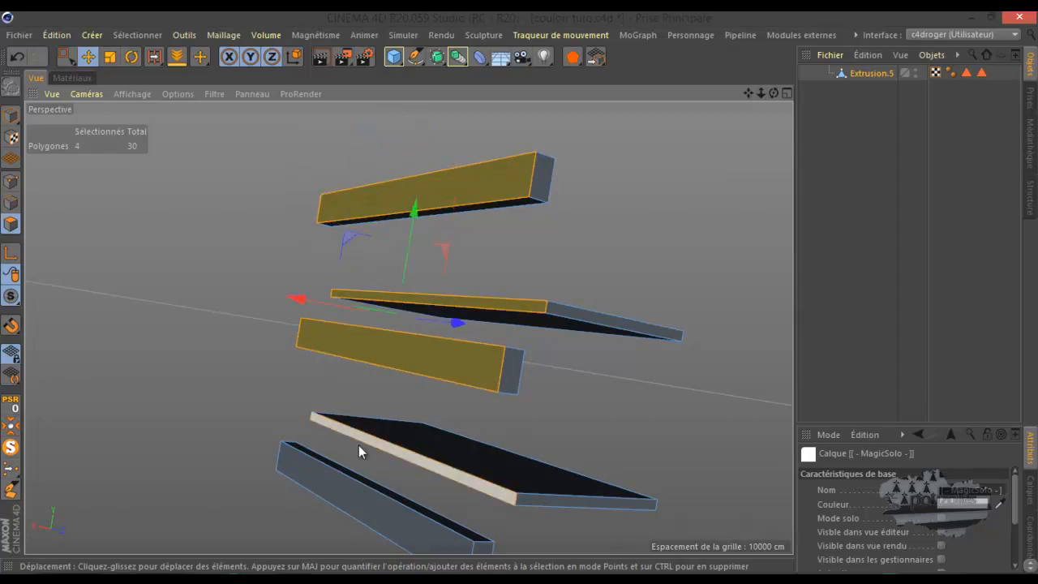
left_click(335, 482, "shift")
key("Delete")
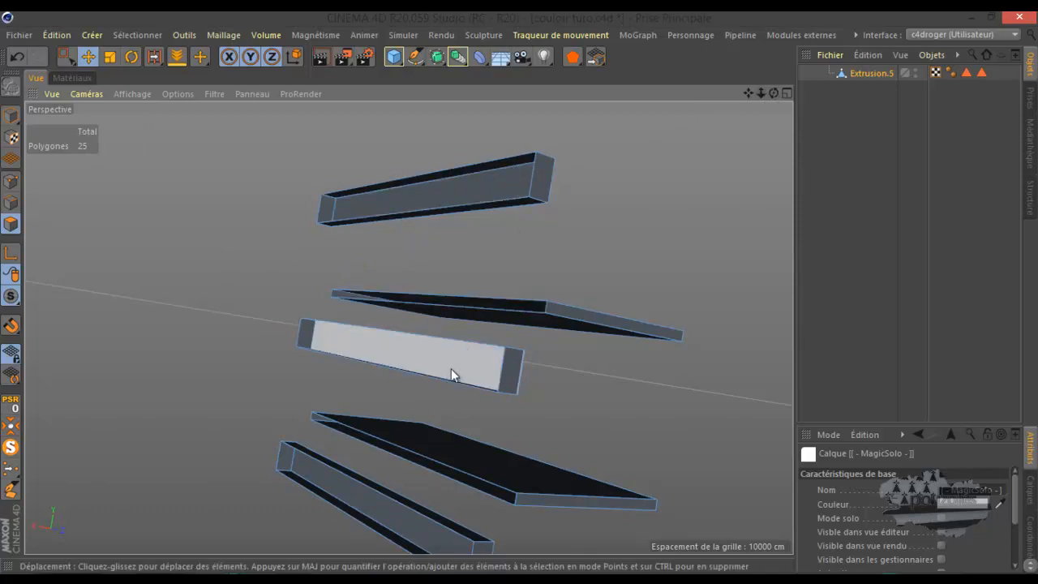
Step: Bring back the full scene from the Extrusion.5 isolation and isolate the whole Surface de Subdivision hierarchy instead
left_click_drag(520, 292, 519, 292)
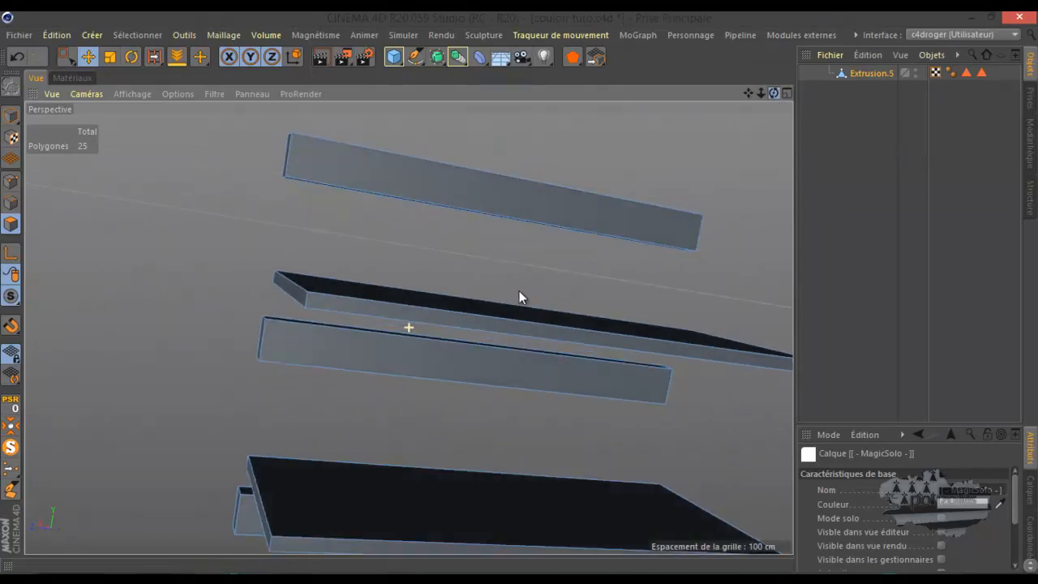
scroll(443, 226, "down", 4)
left_click_drag(775, 93, 521, 291)
left_click(11, 448)
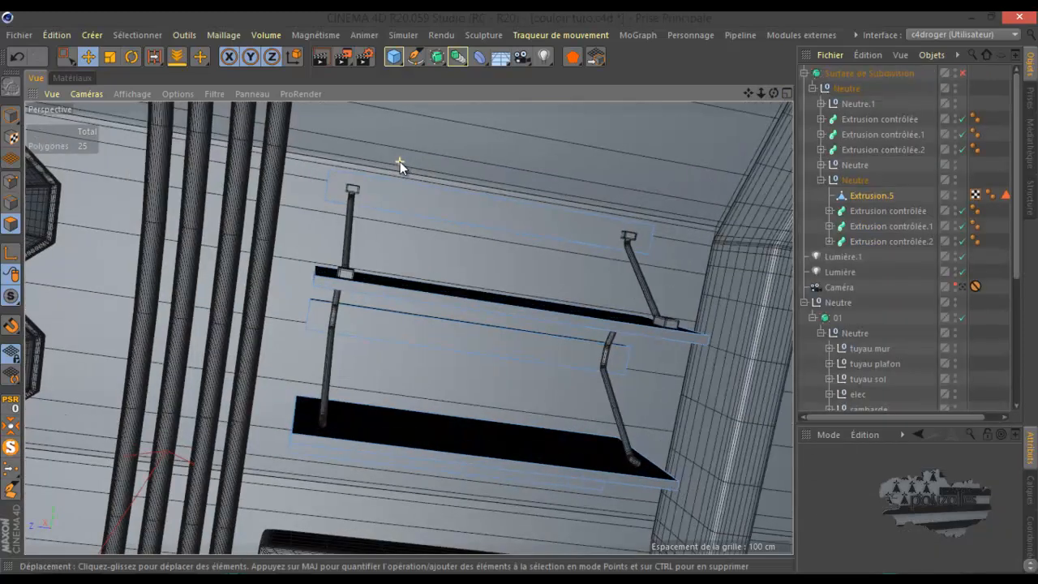
scroll(400, 161, "up", 2)
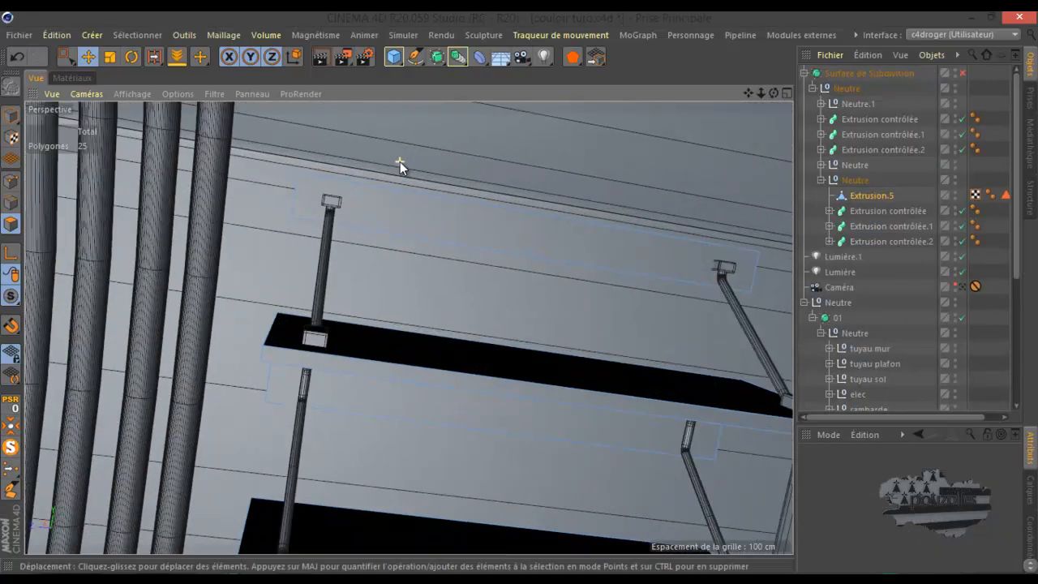
left_click(840, 73)
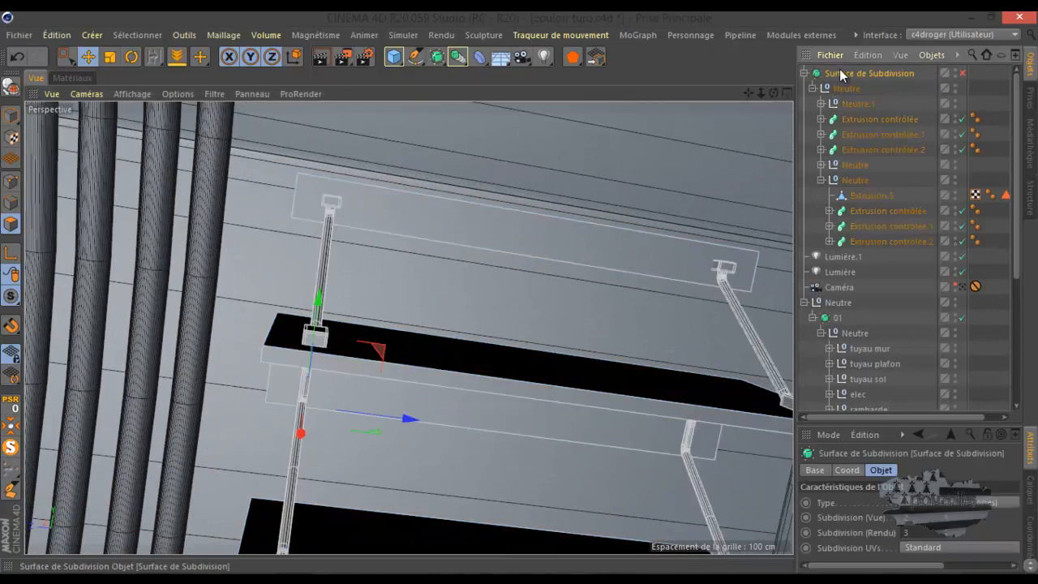
left_click(10, 447)
scroll(492, 233, "down", 2)
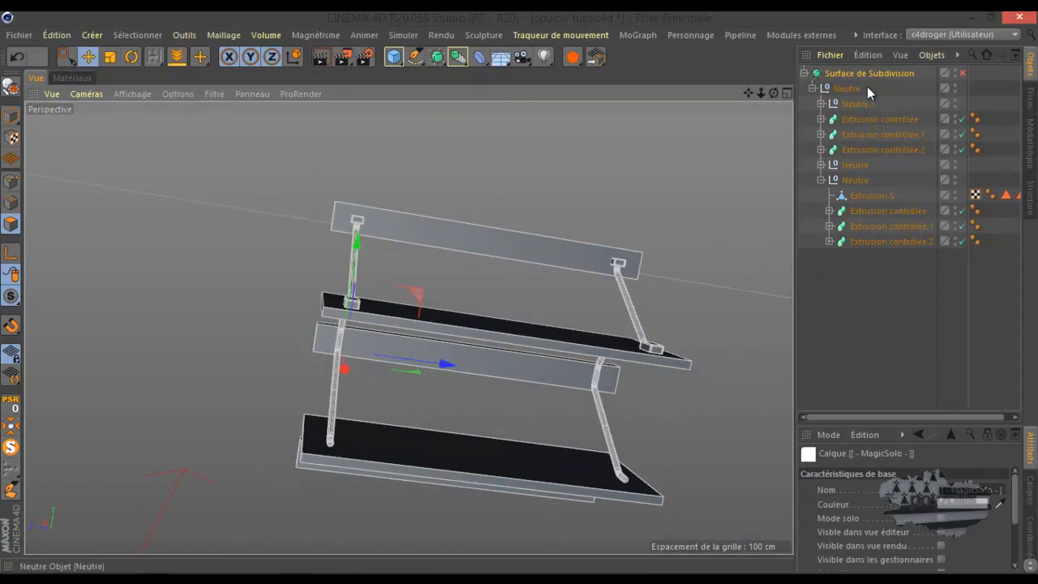
Step: Select Extrusion.5 and examine its bar ends with the Surface de Subdivision temporarily enabled
left_click(963, 72)
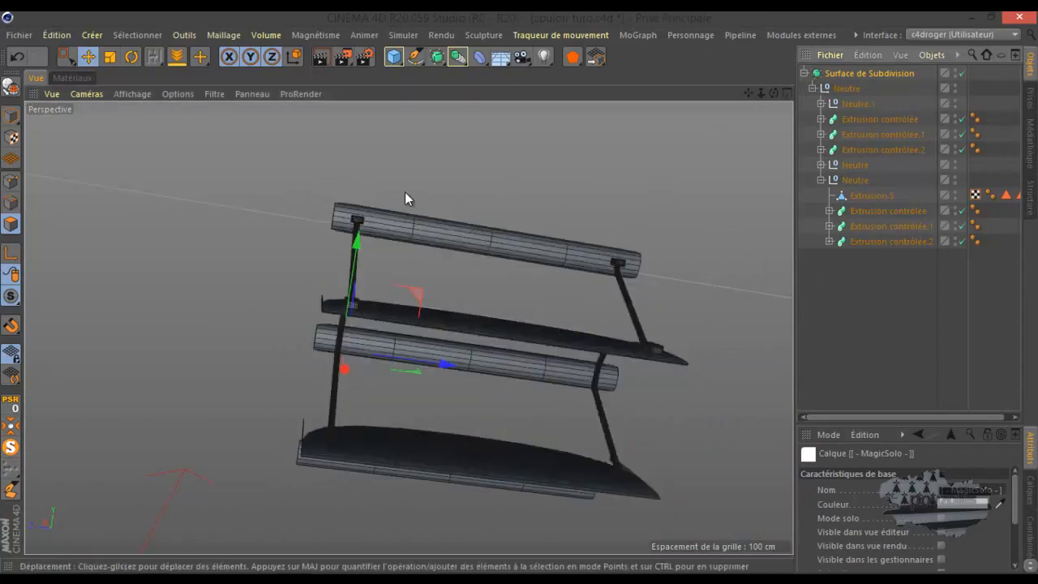
scroll(339, 203, "up", 5)
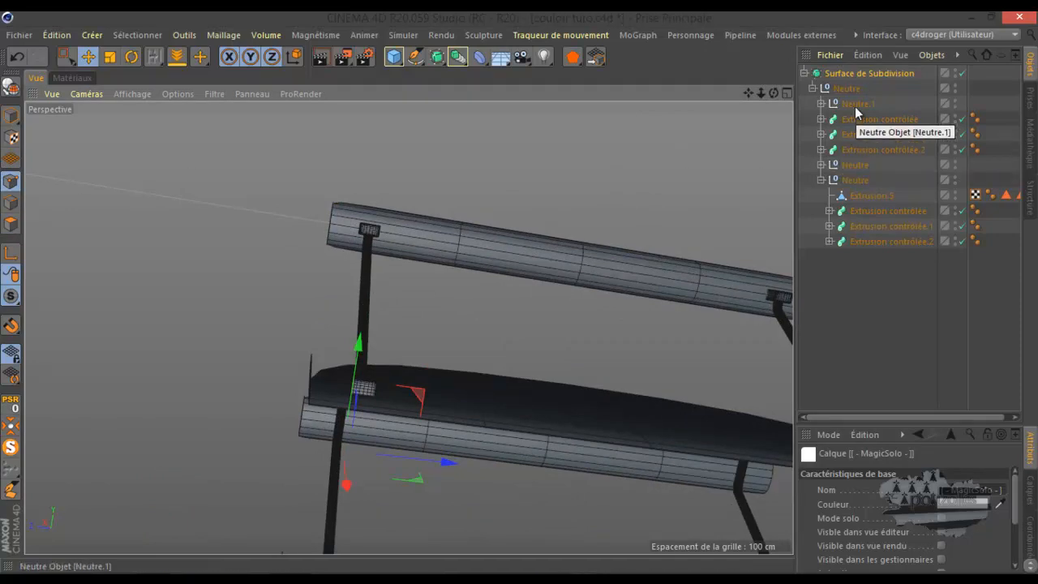
left_click(872, 196)
left_click_drag(776, 90, 638, 108)
scroll(362, 237, "up", 10)
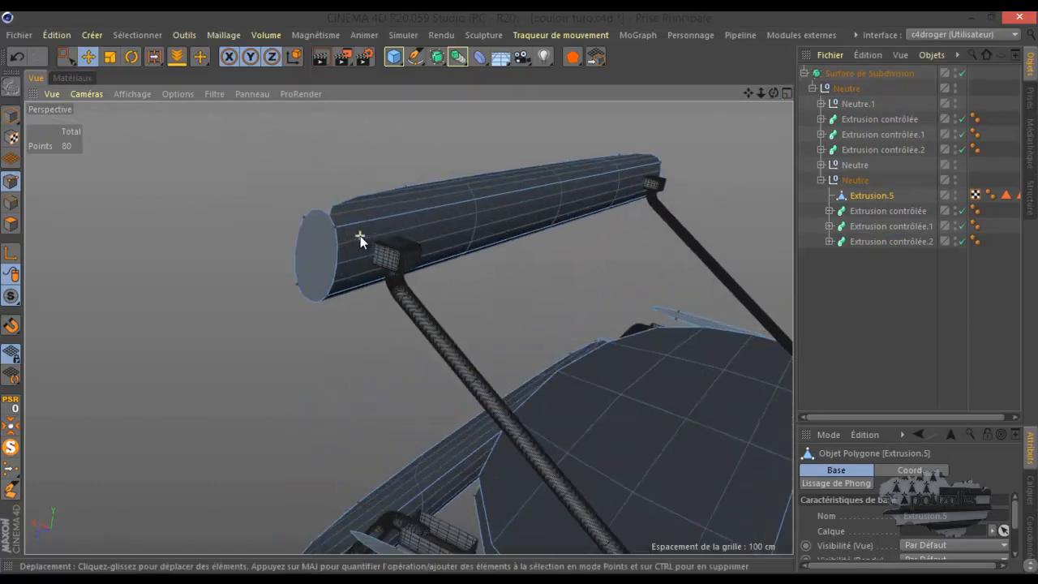
scroll(340, 226, "up", 2)
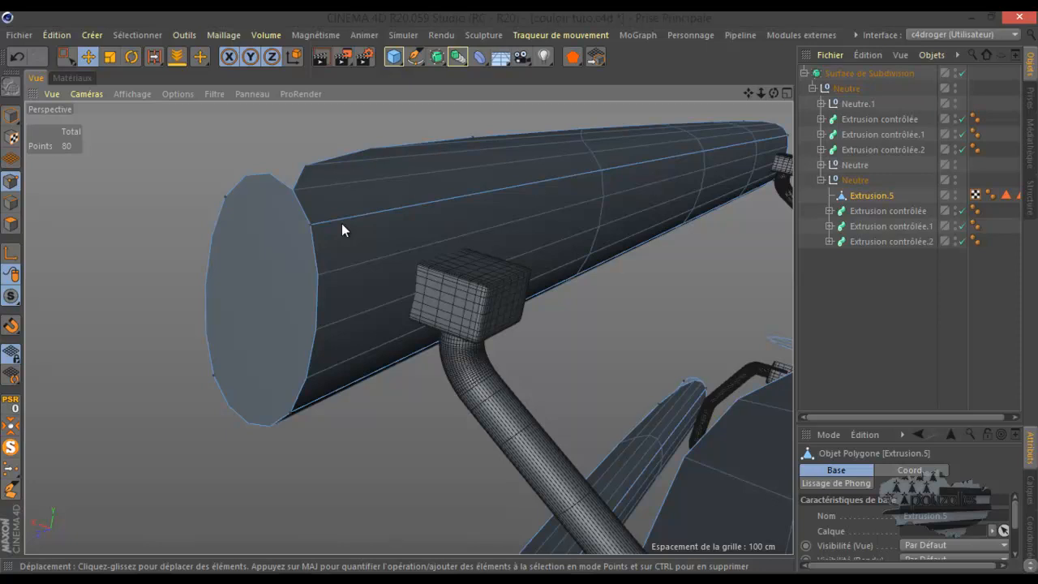
left_click(961, 73)
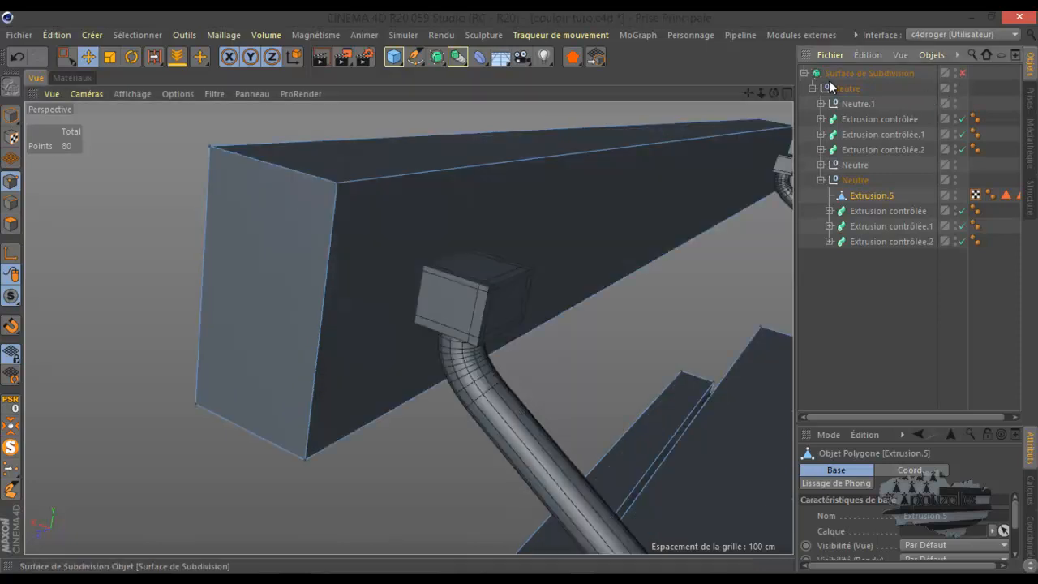
Step: Try pulling single corner points of the top bar and upper board to test for unwelded points, undoing each move
left_click(210, 149)
left_click_drag(124, 156, 81, 167)
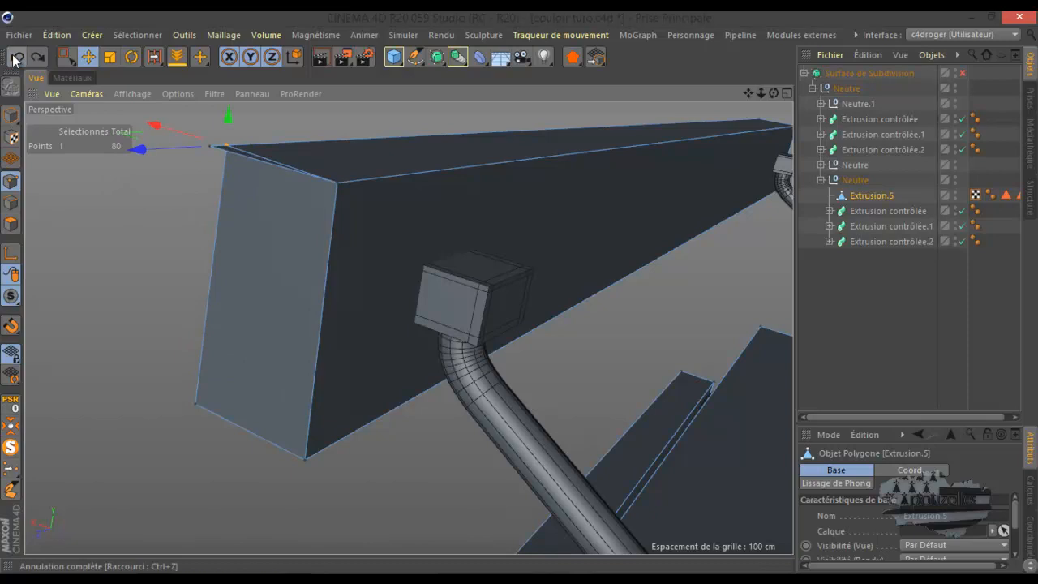
left_click(17, 57)
scroll(209, 203, "down", 7)
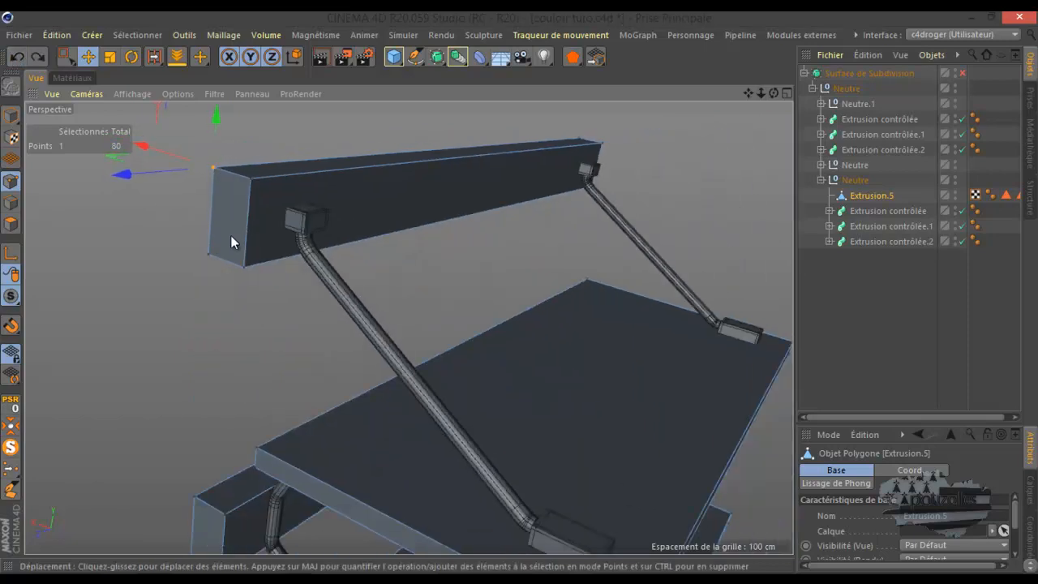
left_click_drag(209, 258, 127, 258)
left_click(17, 58)
scroll(142, 232, "down", 3)
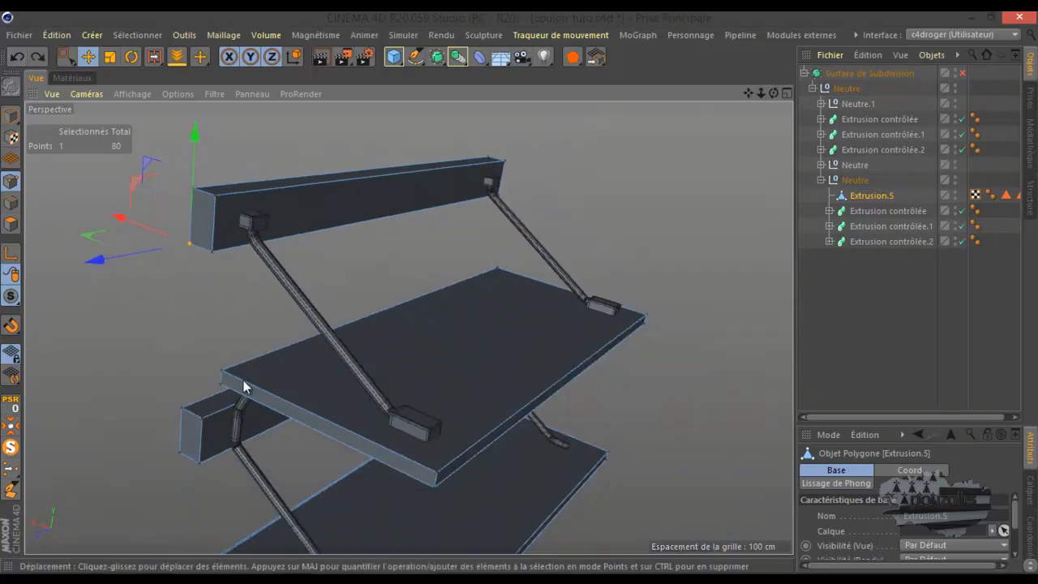
left_click(222, 371)
left_click_drag(160, 389, 171, 388)
left_click(17, 58)
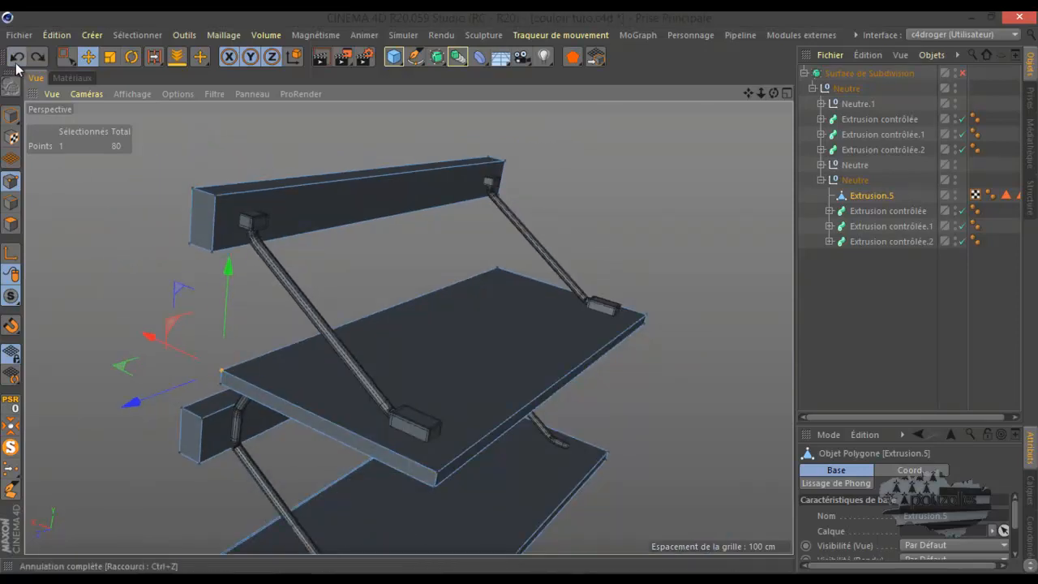
left_click(138, 254)
Step: Check the full point selection of Extrusion.5, then clear it and optimize the mesh to weld its duplicate points
scroll(154, 217, "down", 2)
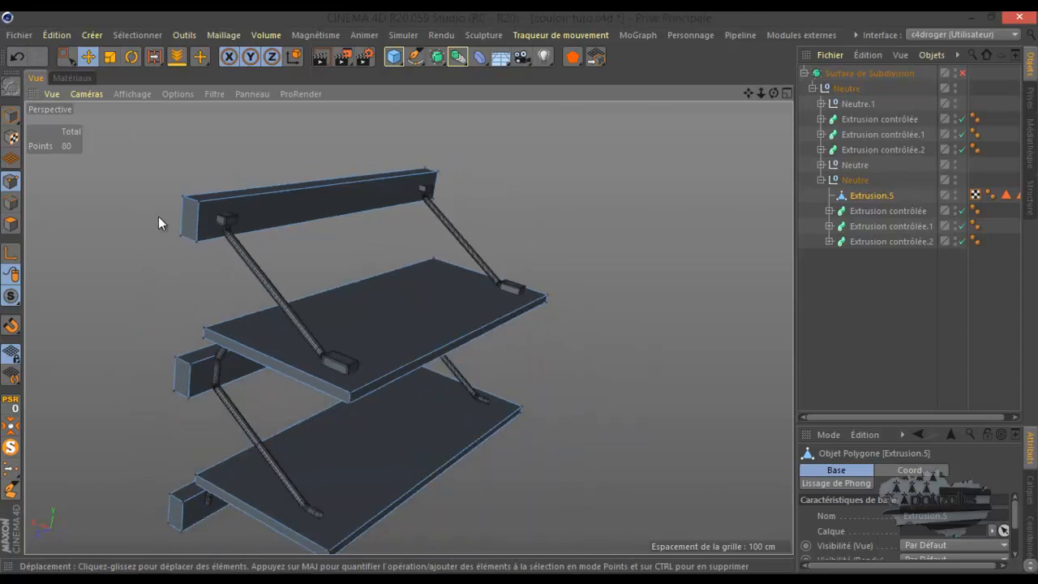
key("ctrl+a")
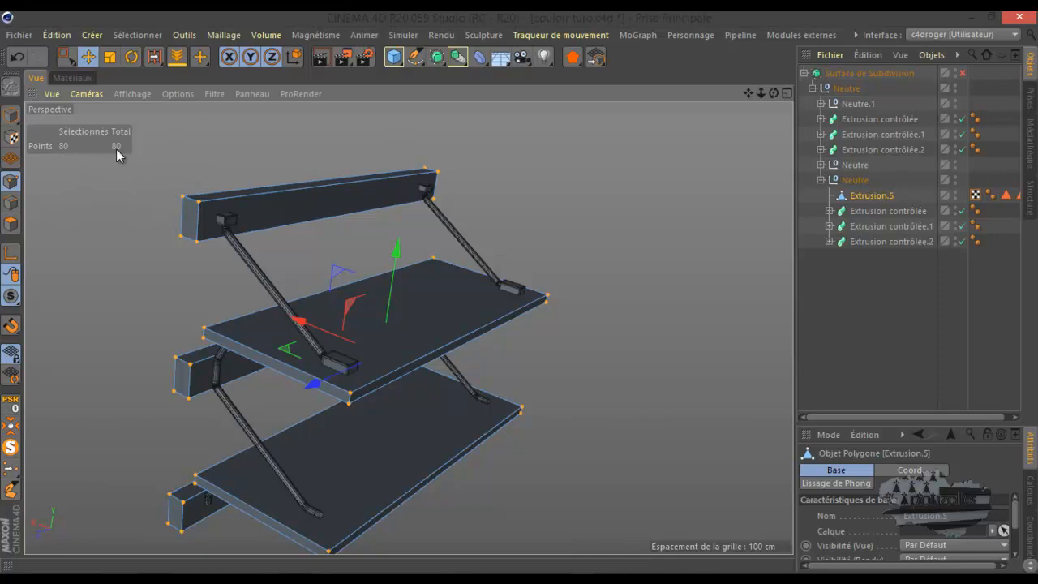
left_click(596, 158)
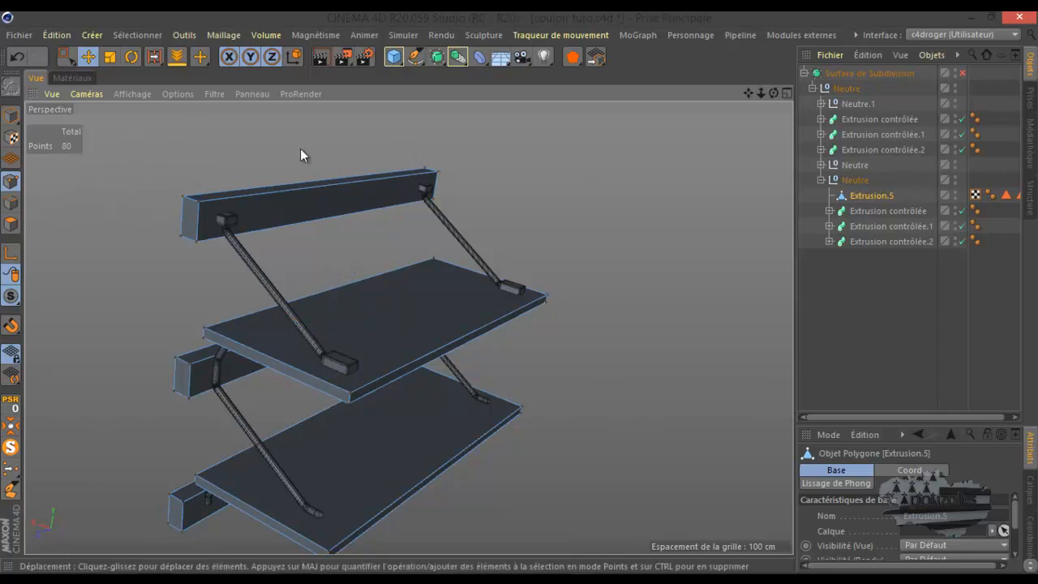
right_click(577, 145)
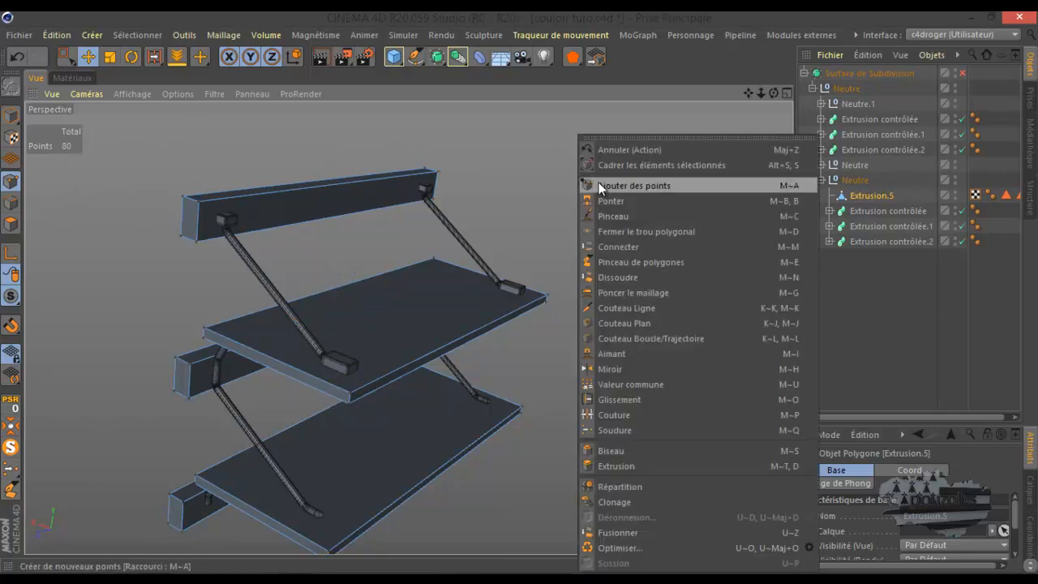
left_click(619, 548)
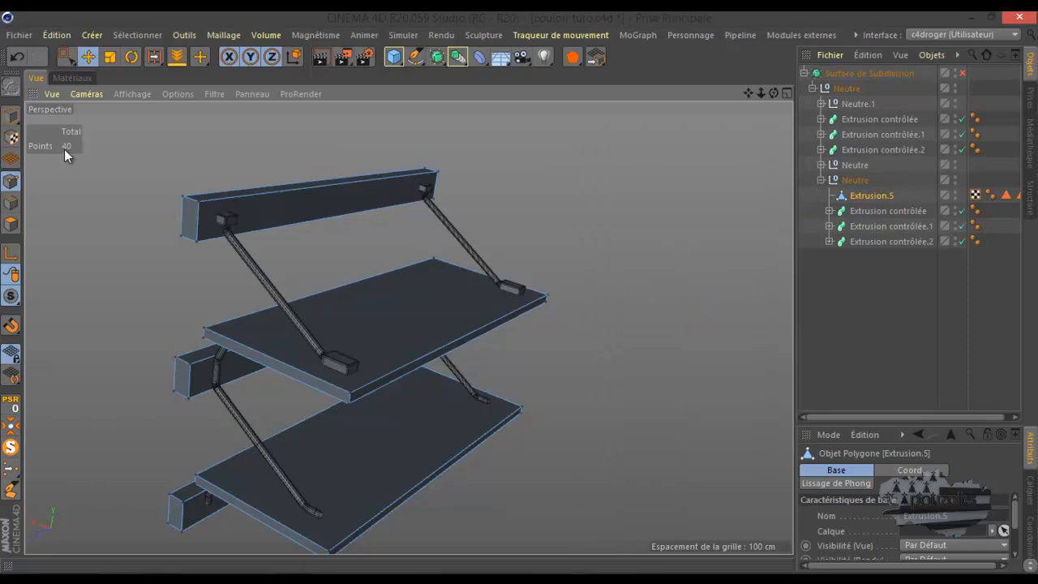
Step: Re-enable the shelf's Surface de Subdivision and inspect the smoothed top bar
left_click(964, 72)
scroll(262, 208, "up", 6)
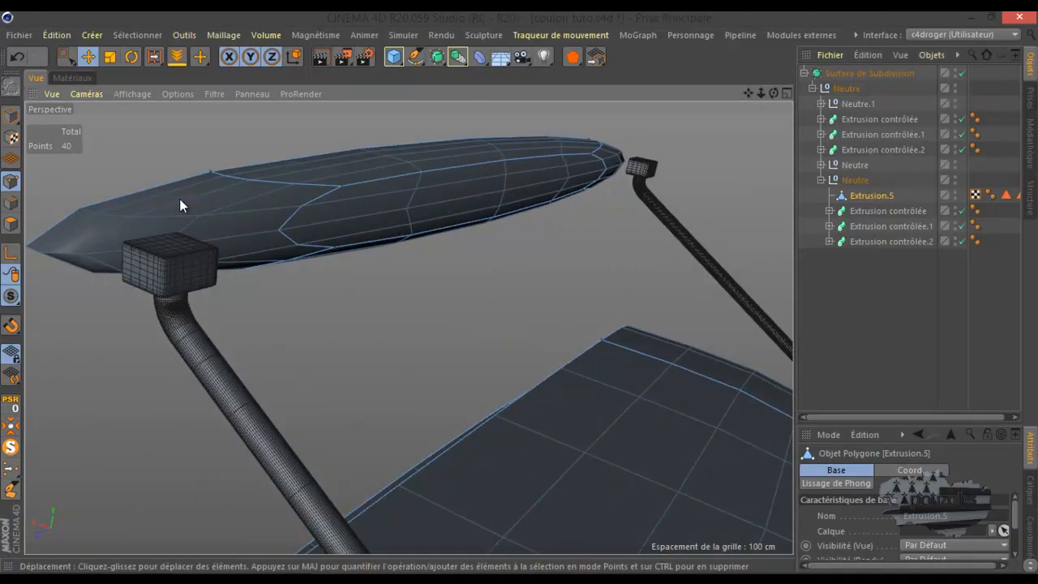
scroll(179, 199, "down", 1)
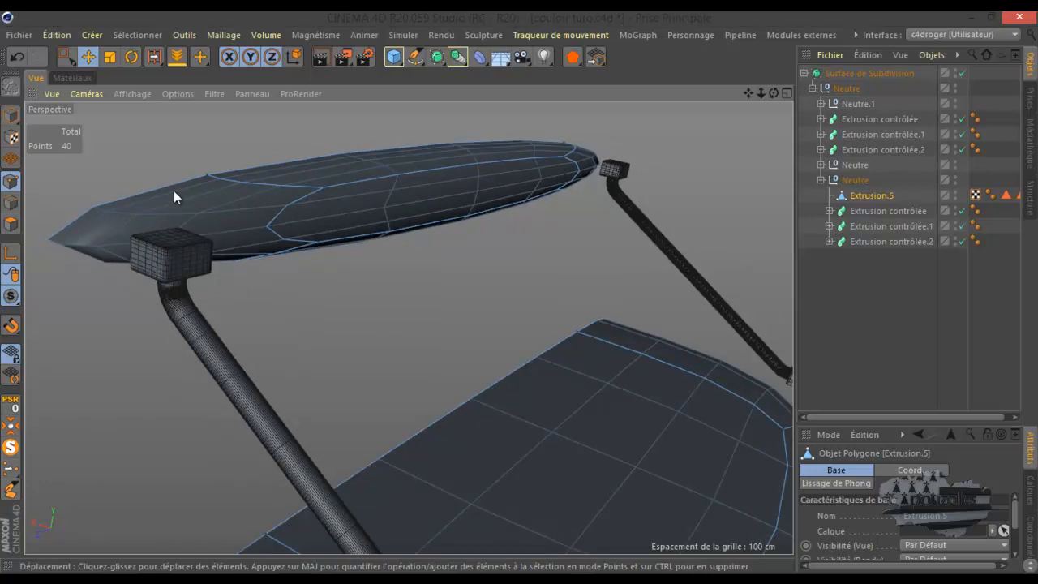
Step: Add loop cuts to the top bar near its end at 99.622% and along its upper edge at 96.949%
key("k")
key("l")
scroll(272, 191, "down", 2)
scroll(94, 172, "up", 4)
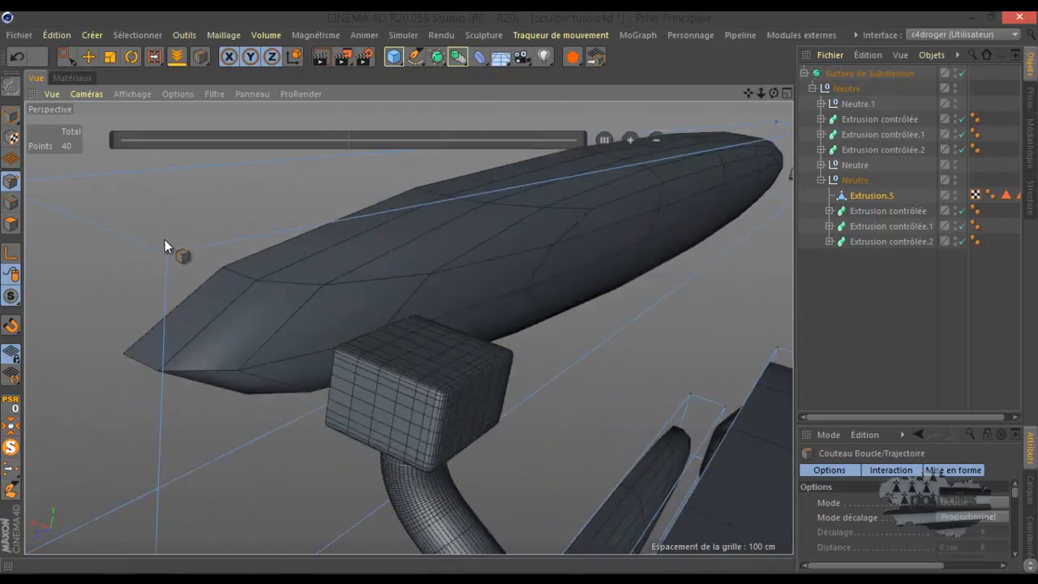
left_click(184, 247)
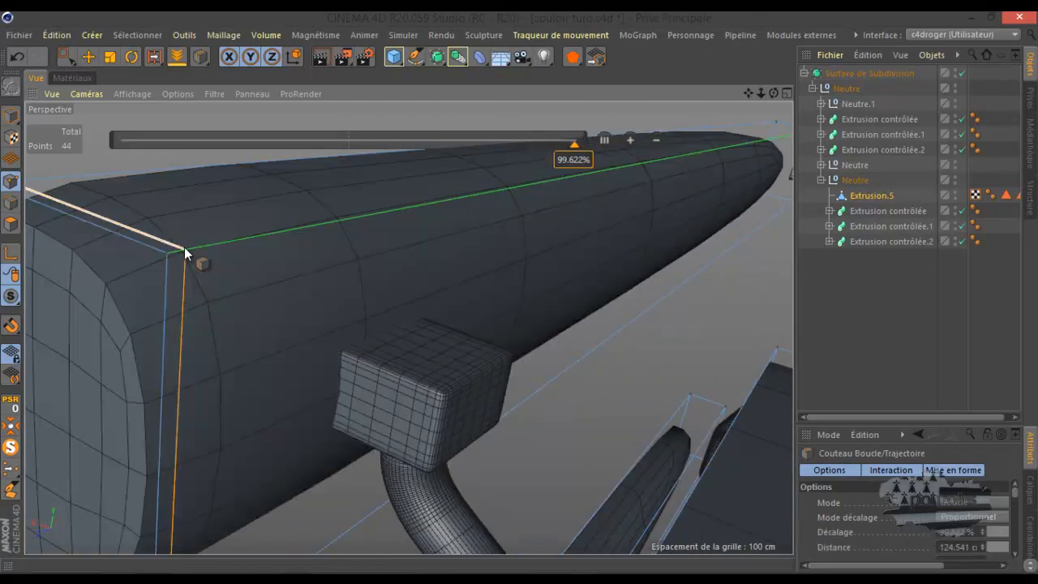
left_click(169, 276)
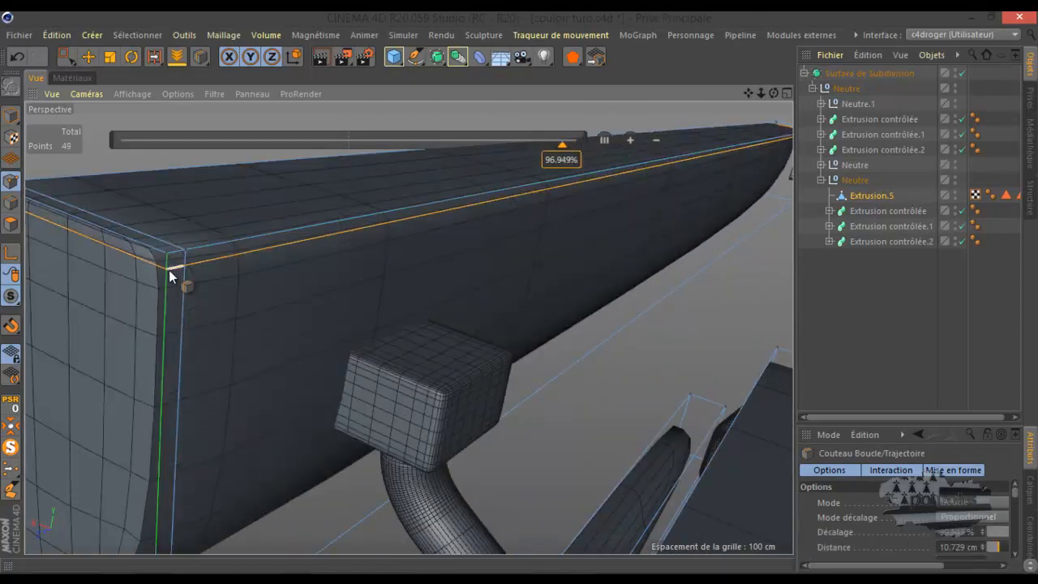
Step: Add loop cuts to the top bar beside the end face's vertical edge at 90.693% and along its lower edge at 6.46%
left_click_drag(149, 254, 216, 322, "alt")
left_click(168, 413)
scroll(167, 413, "up", 3)
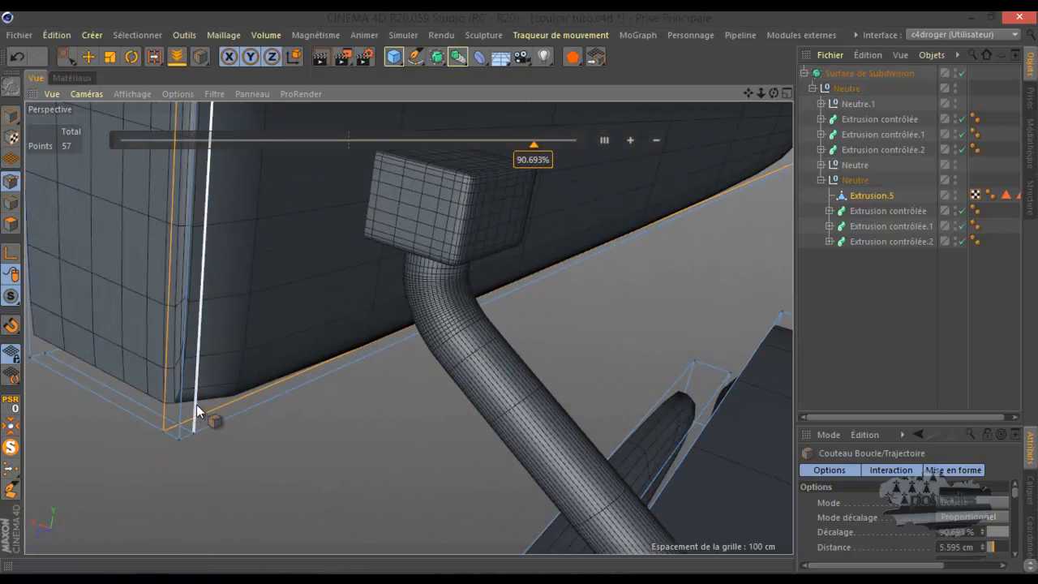
scroll(196, 407, "up", 2)
scroll(196, 408, "up", 3)
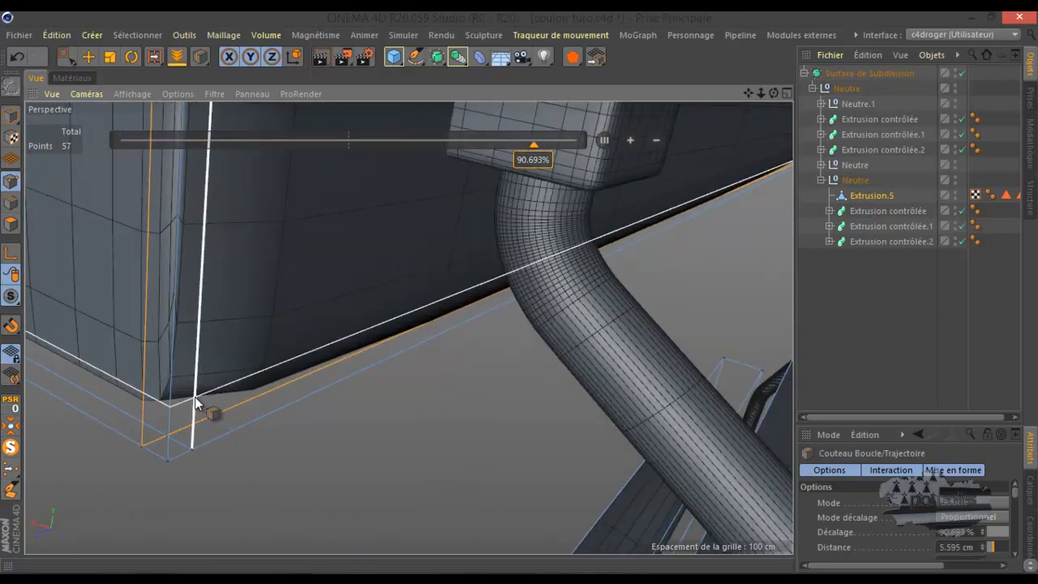
left_click(196, 410)
Step: Add a loop cut around the top bar near its opposite end at 99.722%
scroll(179, 384, "down", 10)
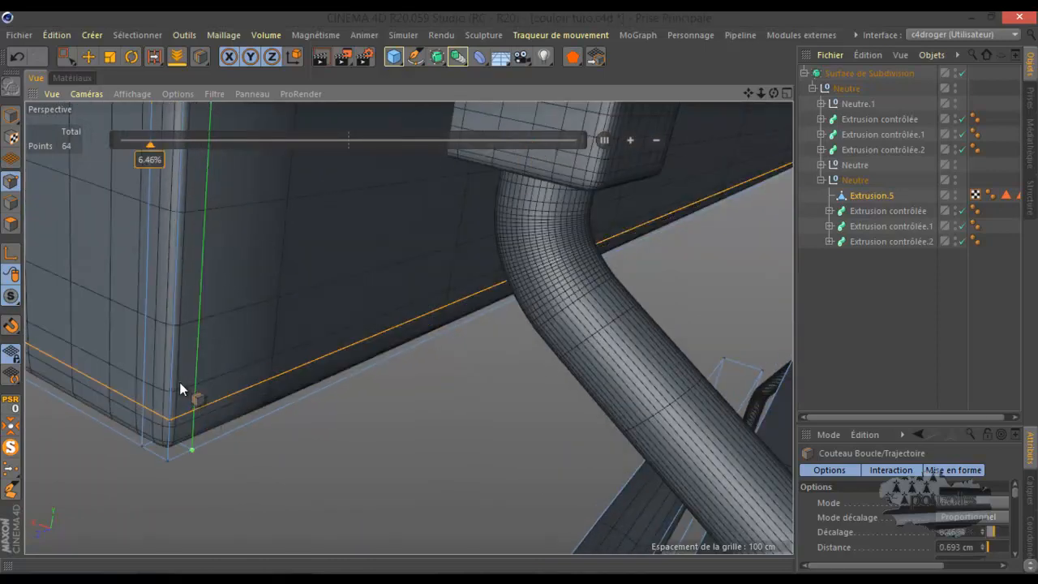
scroll(690, 183, "up", 6)
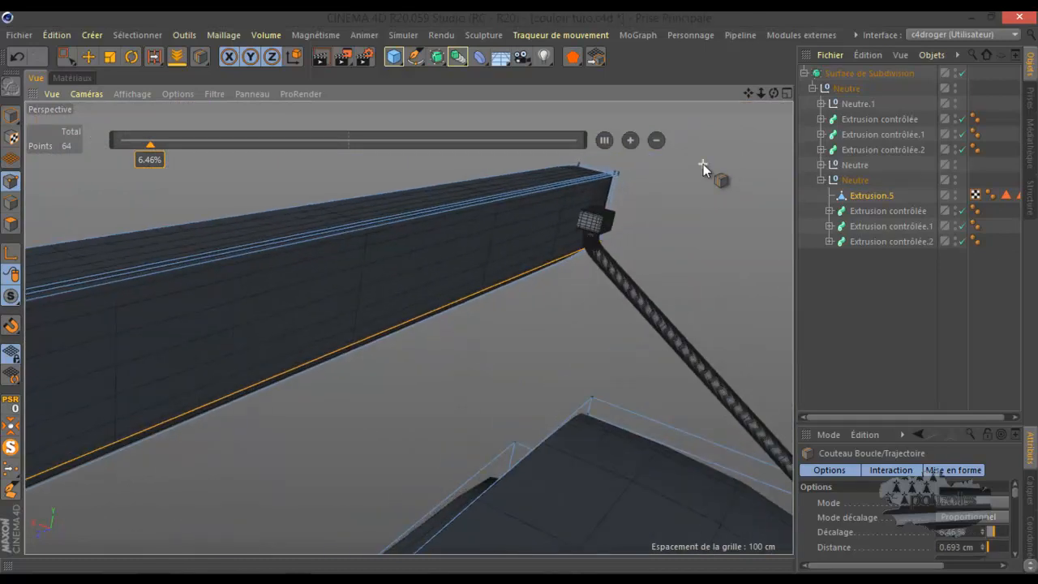
scroll(641, 166, "up", 3)
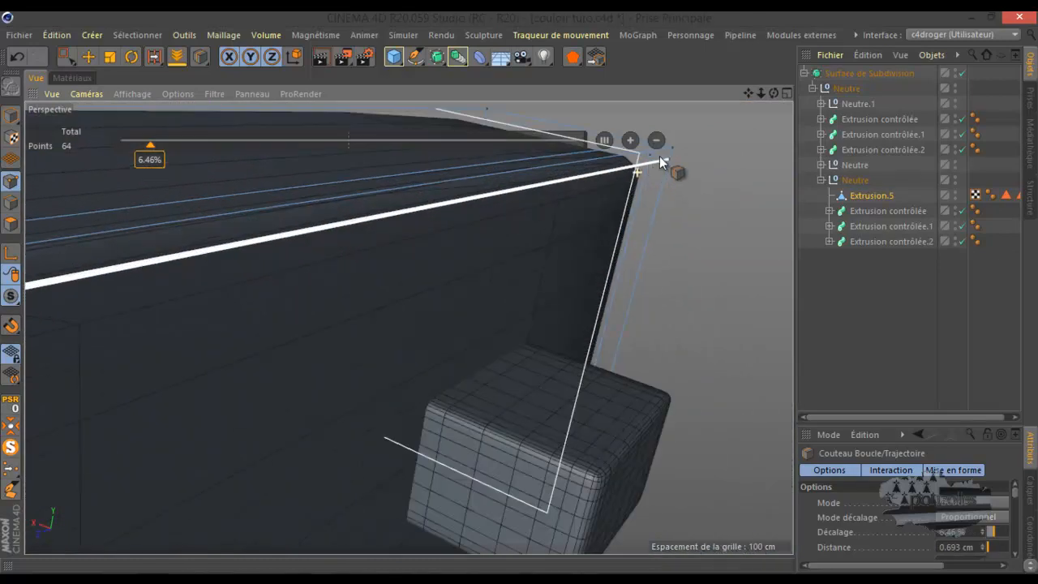
left_click_drag(771, 92, 535, 280)
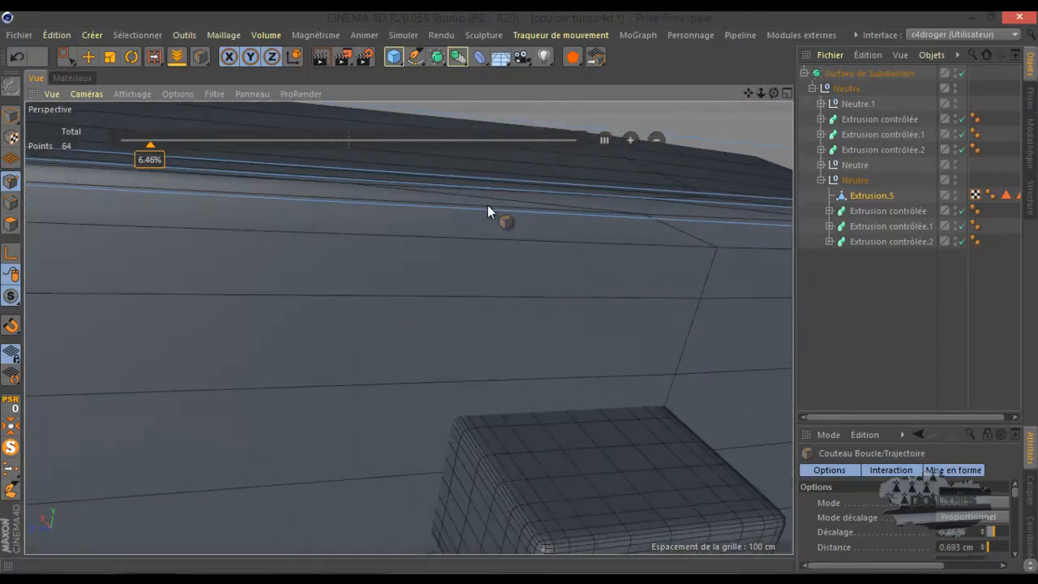
scroll(324, 259, "down", 7)
scroll(596, 258, "up", 7)
scroll(527, 253, "up", 2)
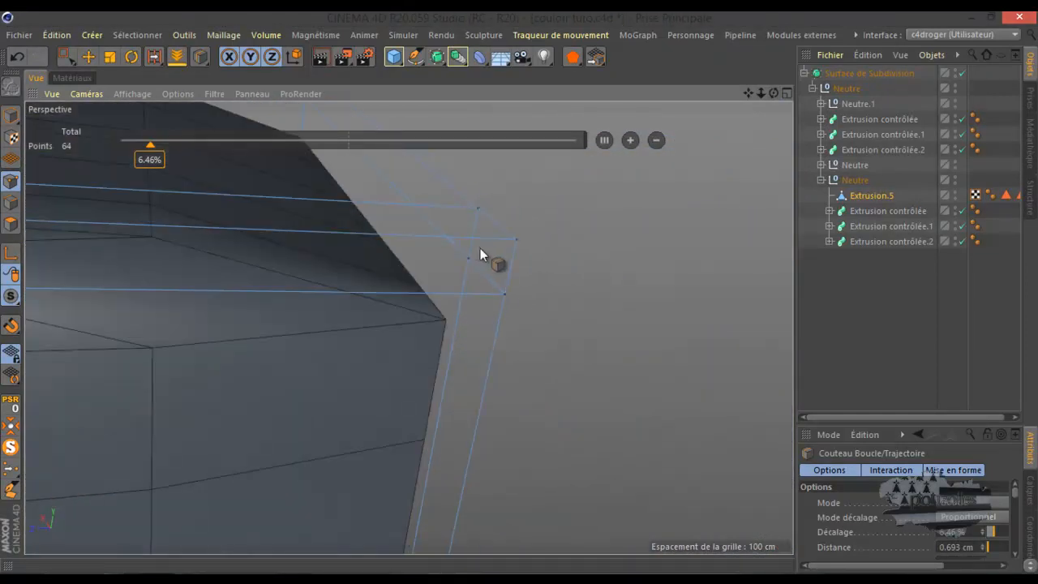
left_click(461, 237)
scroll(503, 227, "down", 6)
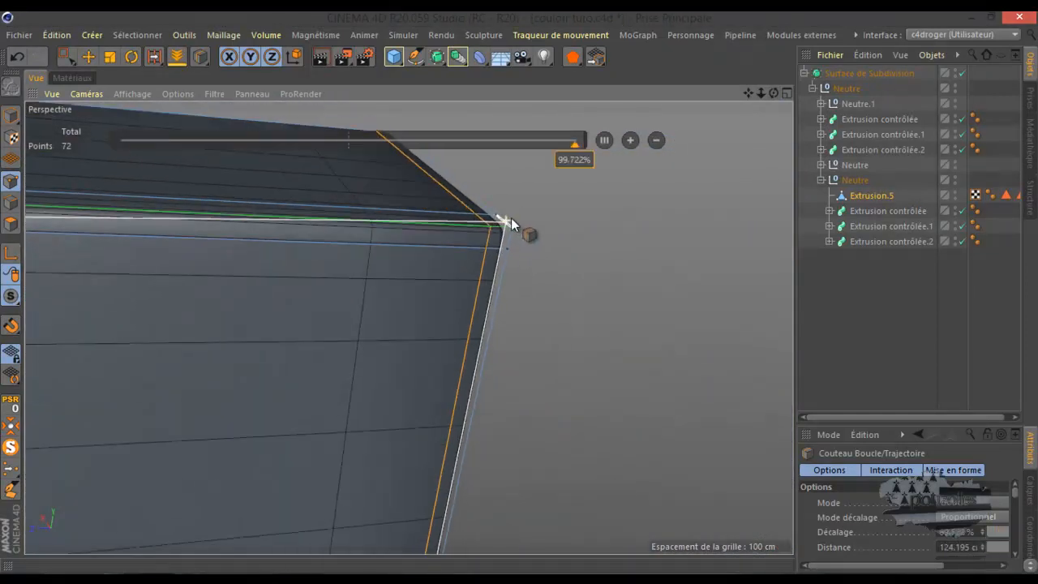
scroll(454, 232, "down", 3)
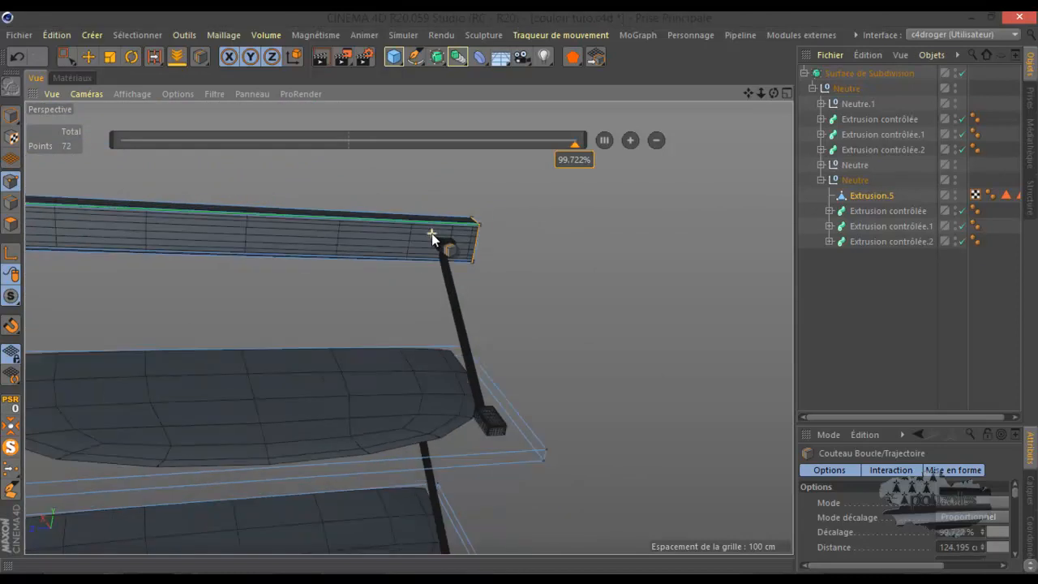
Step: Disable the Surface de Subdivision and add loop cuts to the upper shelf board near its end at 99.191% and along its front edge at 97.102%
scroll(546, 476, "up", 6)
scroll(545, 469, "down", 4)
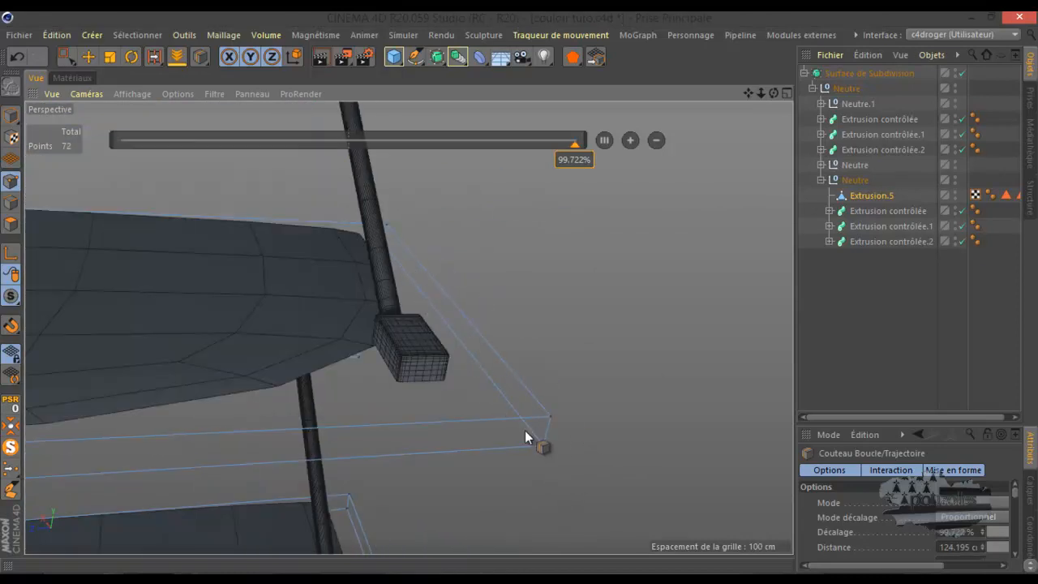
left_click(962, 73)
scroll(528, 438, "up", 5)
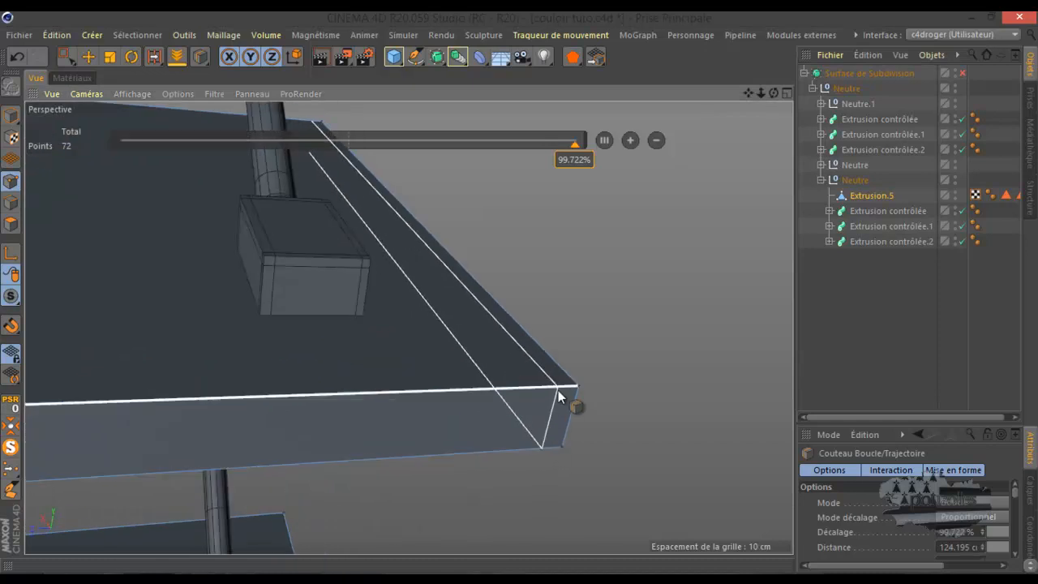
left_click(558, 390)
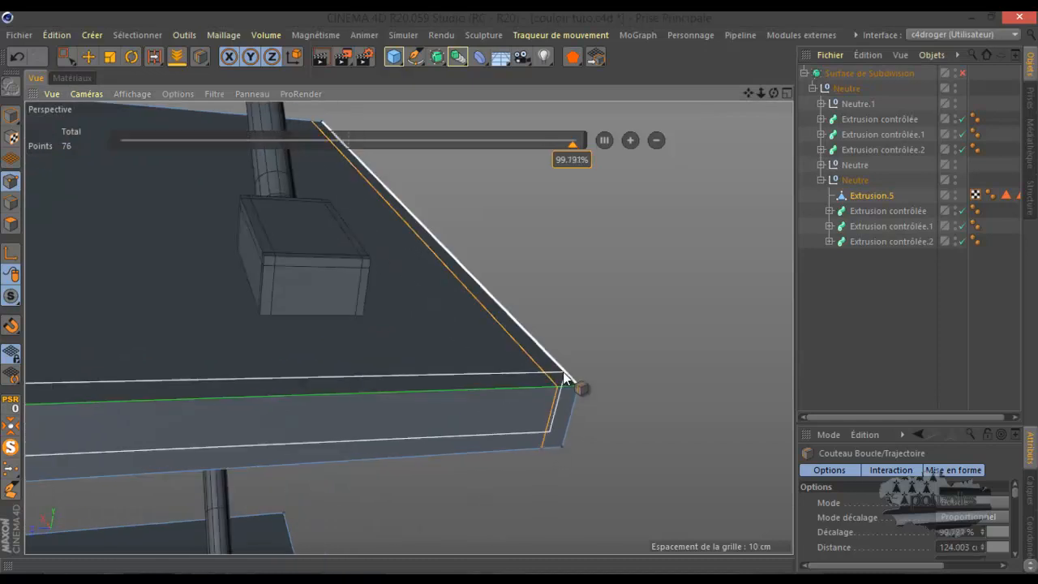
left_click(562, 368)
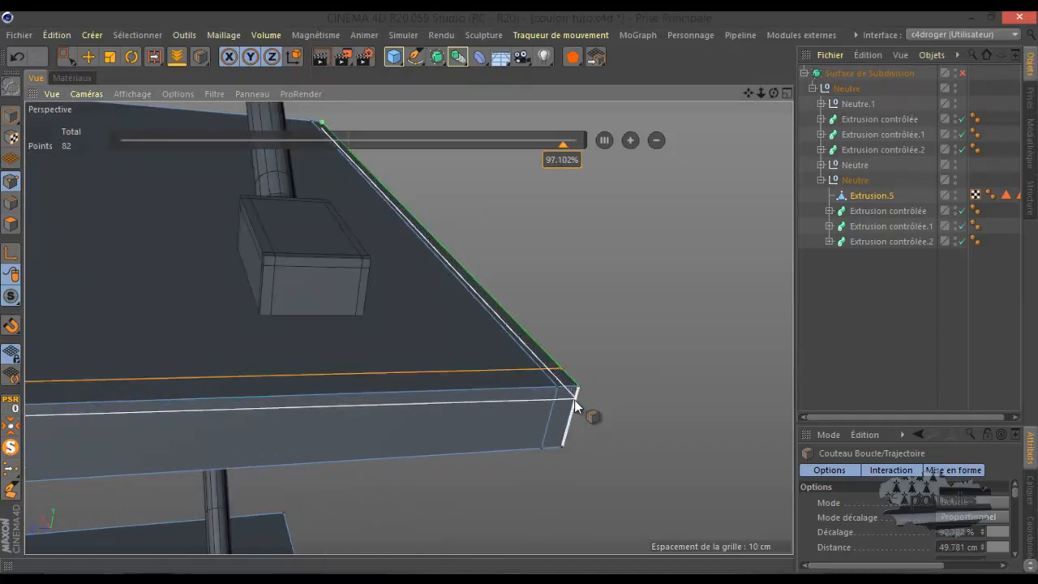
Step: Add loop cuts to the upper shelf board through its thickness at 24.602% and 57.746%, and near its opposite end at 99.224%
left_click(575, 402)
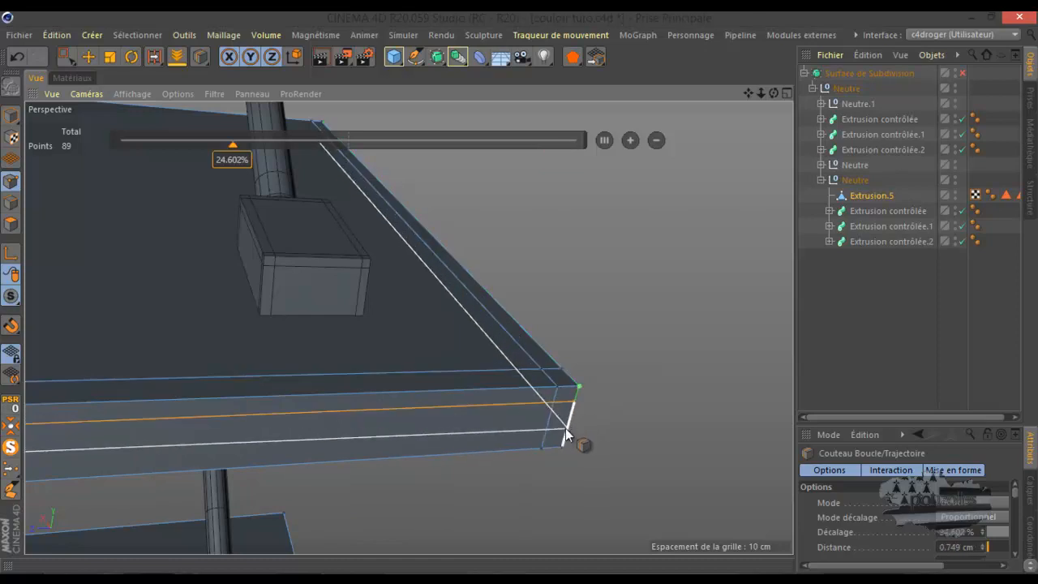
left_click(565, 428)
scroll(625, 399, "down", 6)
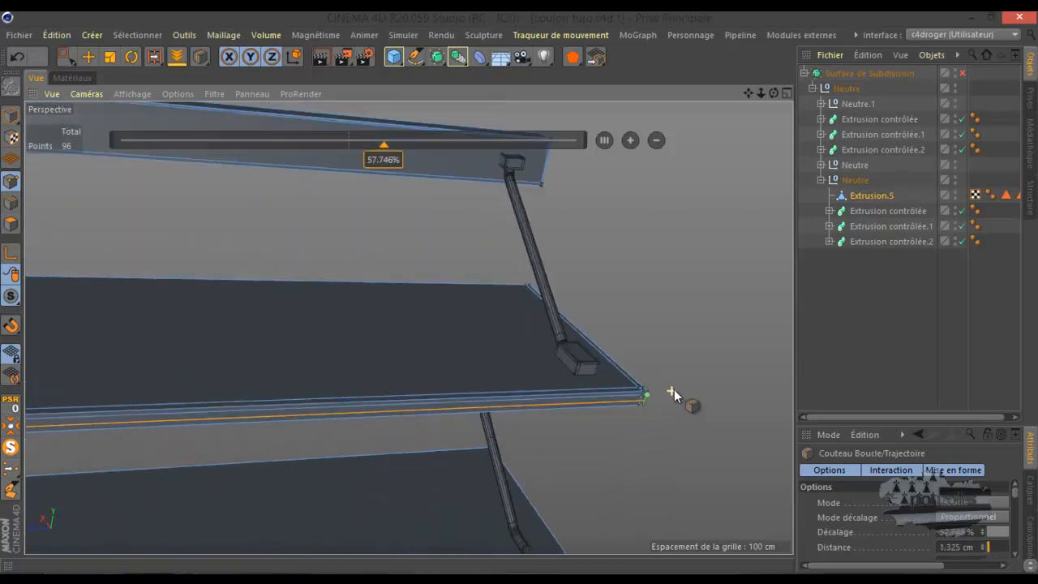
left_click_drag(163, 401, 511, 260, "alt")
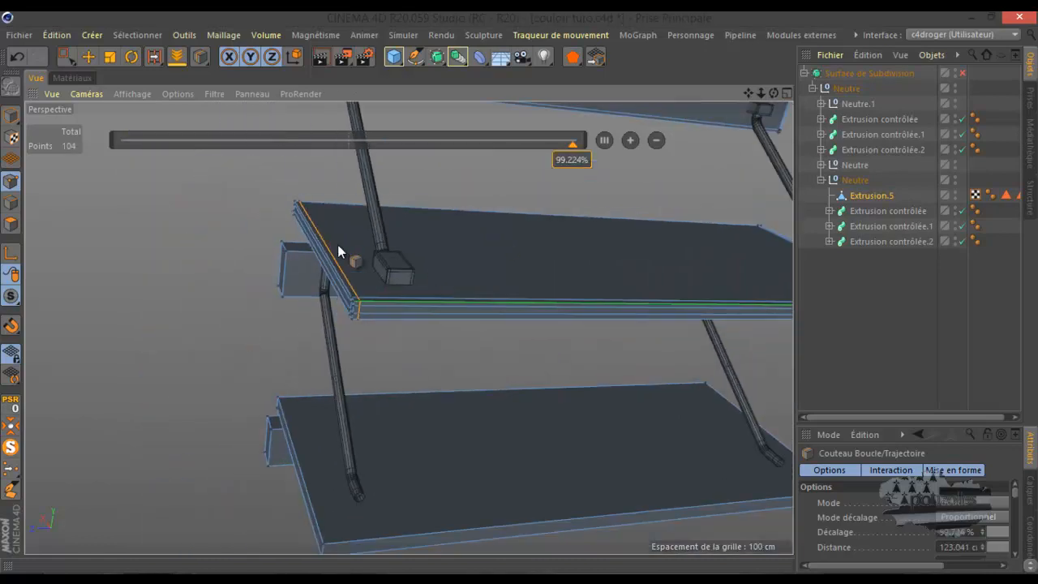
Step: Add loop cuts to the bar behind the upper shelf board near its end at 0.603% and along its top face at 20.958%
scroll(286, 245, "up", 5)
scroll(281, 273, "up", 2)
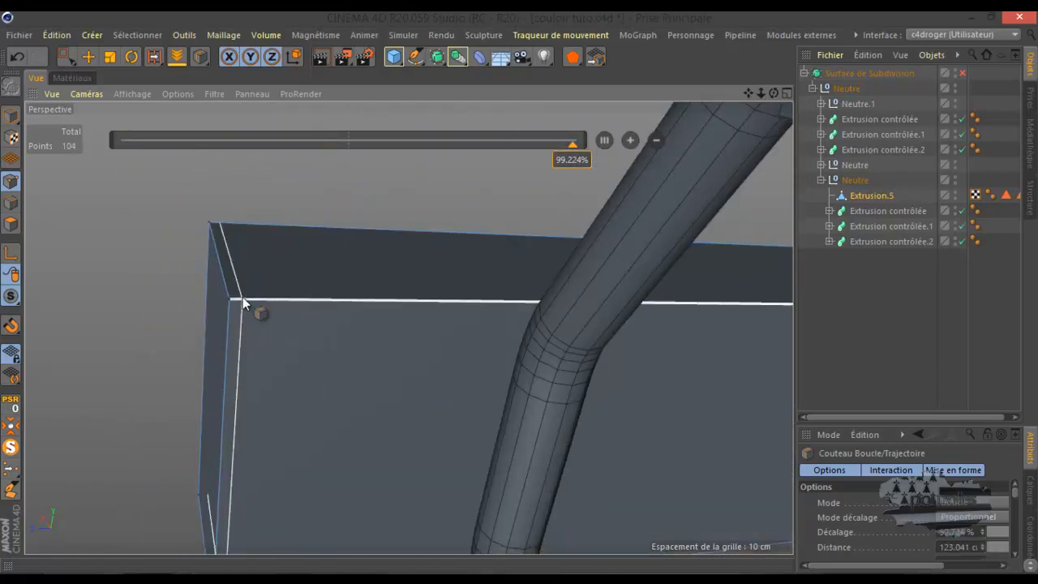
left_click(258, 302)
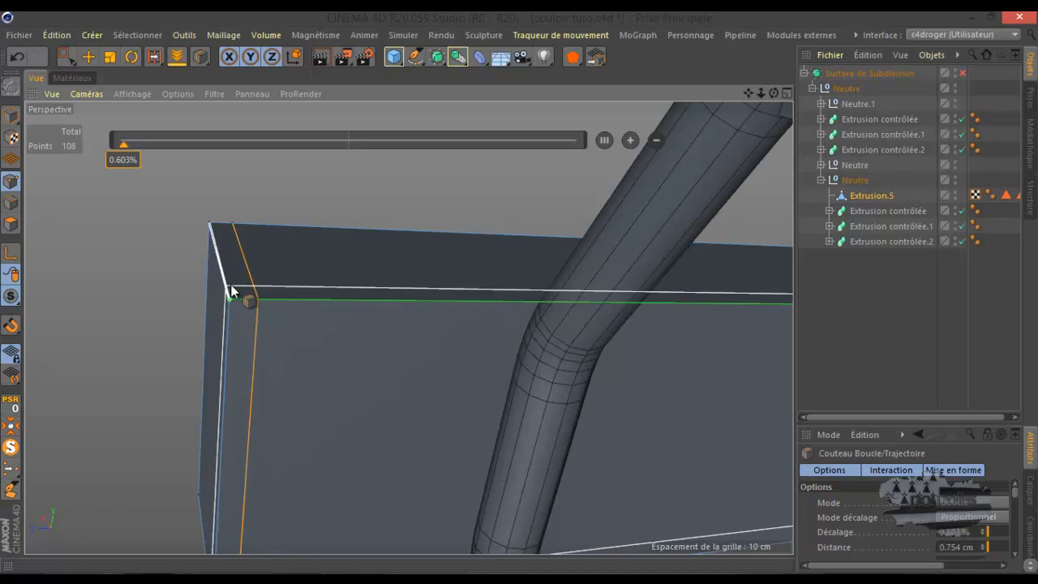
left_click(229, 281)
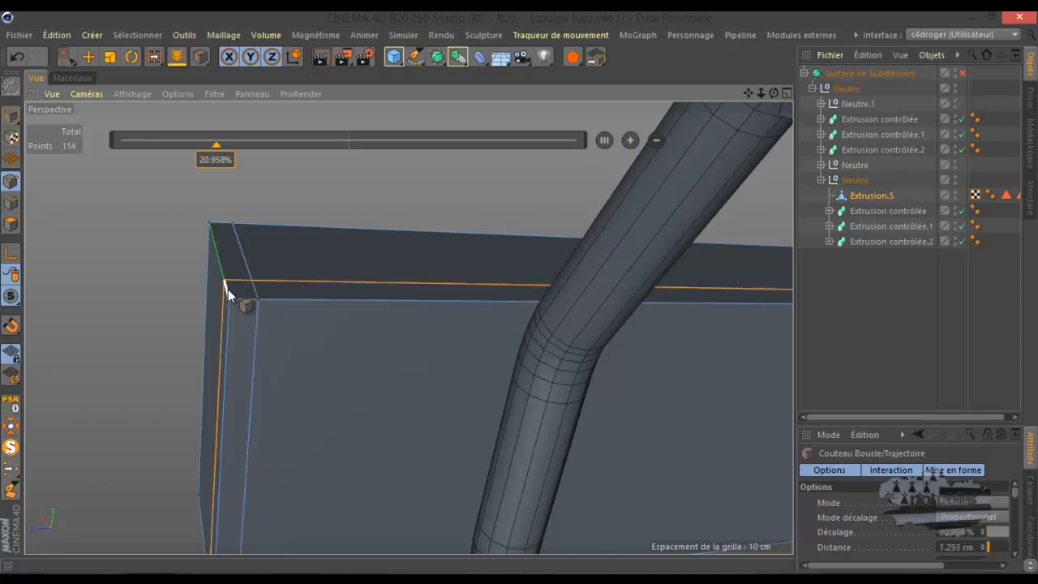
Step: Add loop cuts to the second bar's front face along its upper edge at 93.231% and along its lower edge at 93.692%
left_click(258, 325)
left_click_drag(257, 325, 282, 247, "alt")
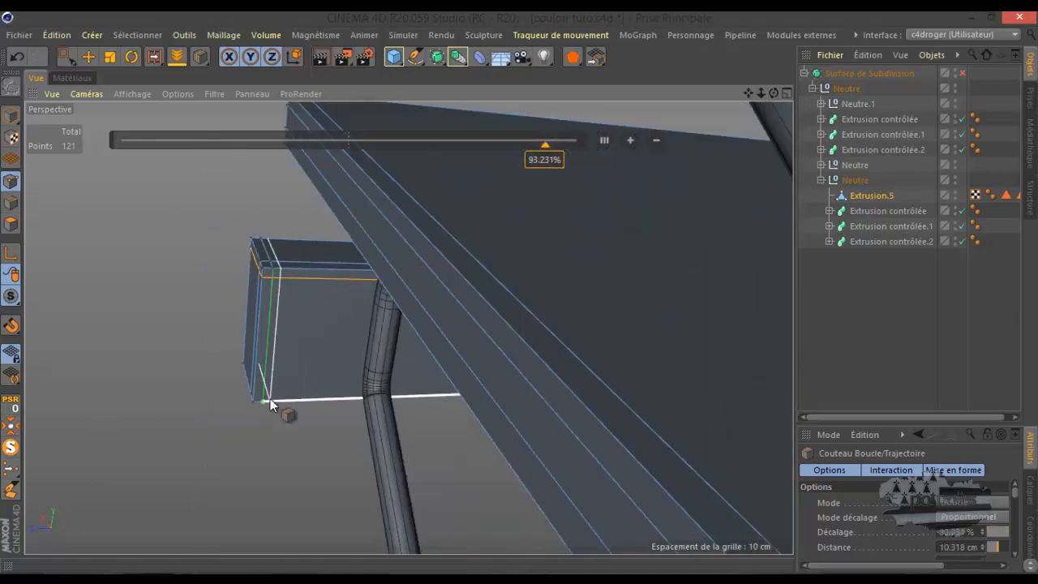
scroll(268, 396, "up", 5)
left_click(247, 379)
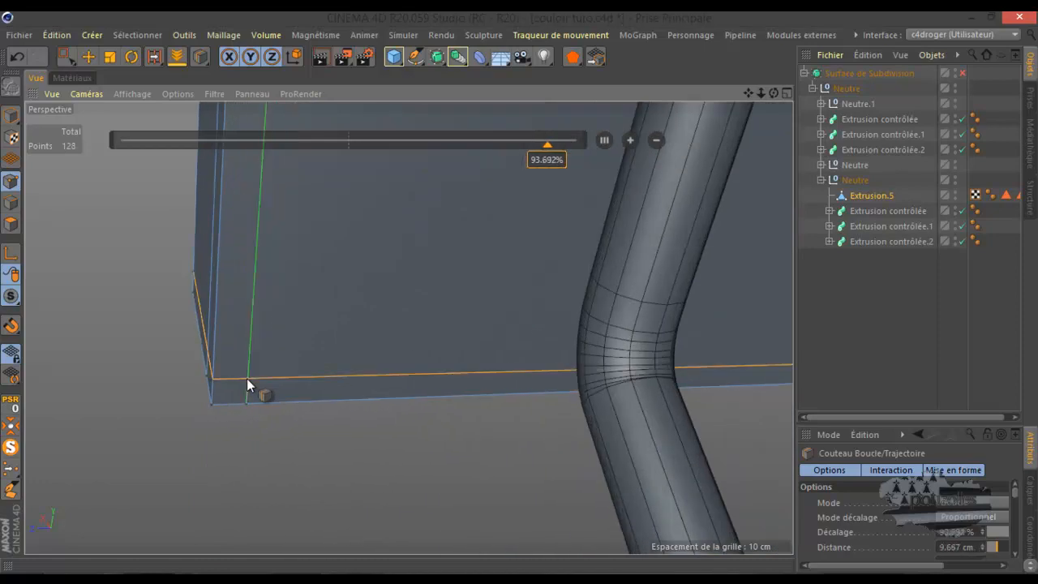
scroll(171, 380, "down", 6)
scroll(161, 378, "down", 5)
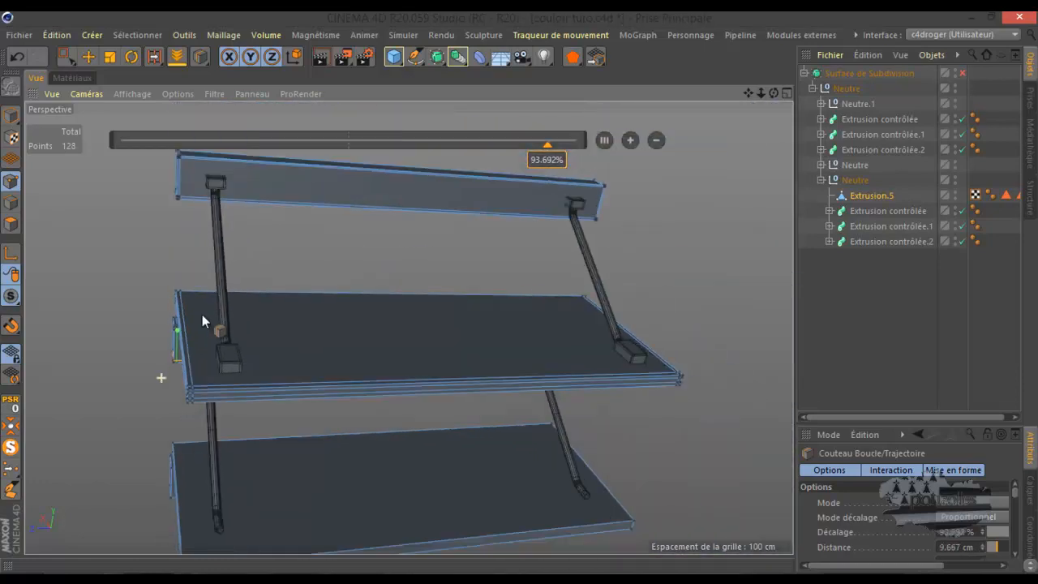
Step: Add a loop cut around the second bar near its opposite end at 0.611%
left_click_drag(774, 94, 511, 282)
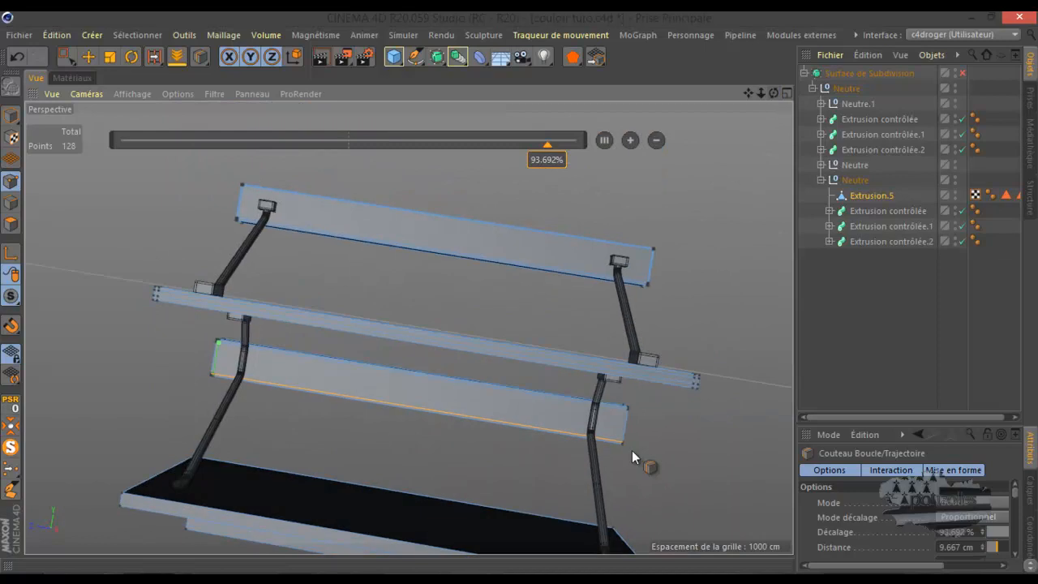
scroll(633, 381, "up", 8)
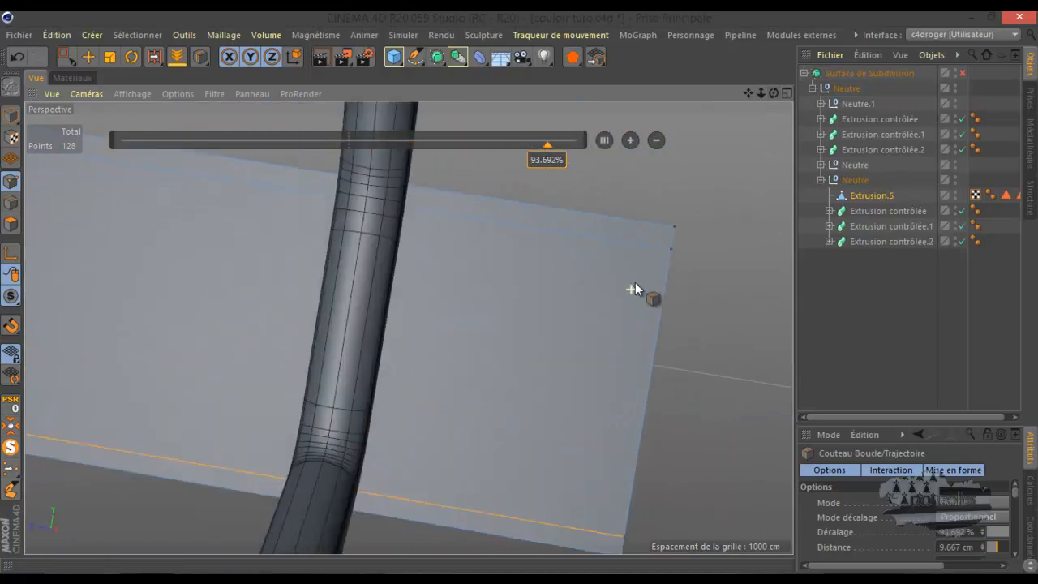
left_click(650, 242)
scroll(648, 237, "down", 3)
scroll(639, 217, "down", 8)
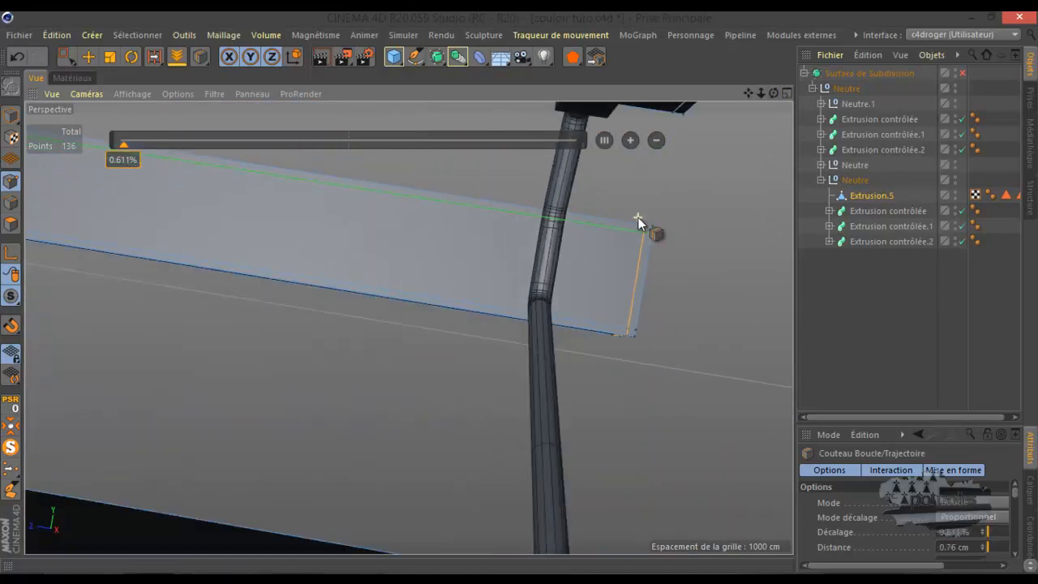
Step: Add loop cuts to the lower shelf board near its end at 99.578%, along its front face at 81.26%, and on its top face at 98.343%
scroll(739, 477, "up", 5)
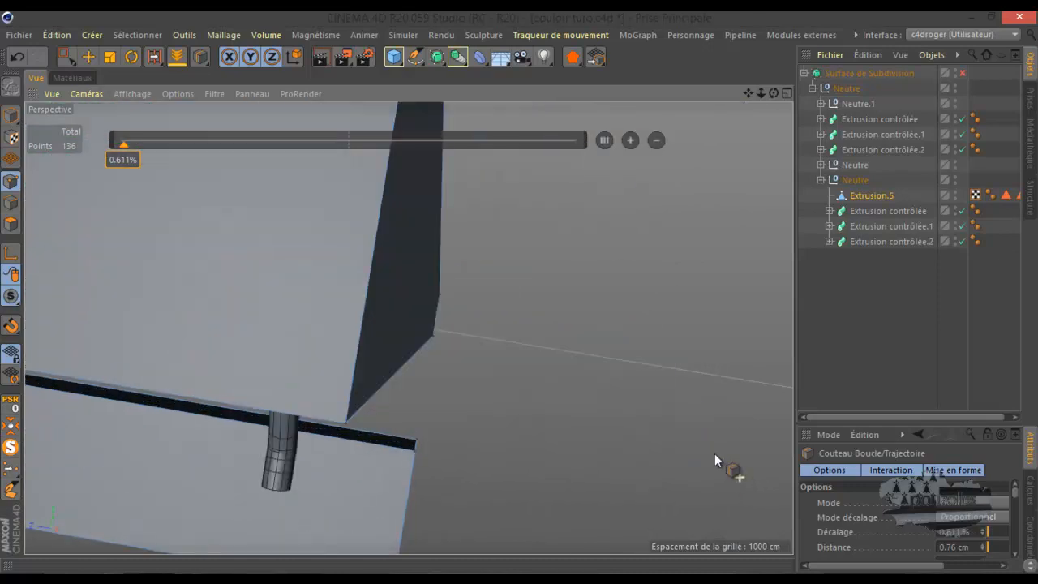
scroll(703, 433, "down", 3)
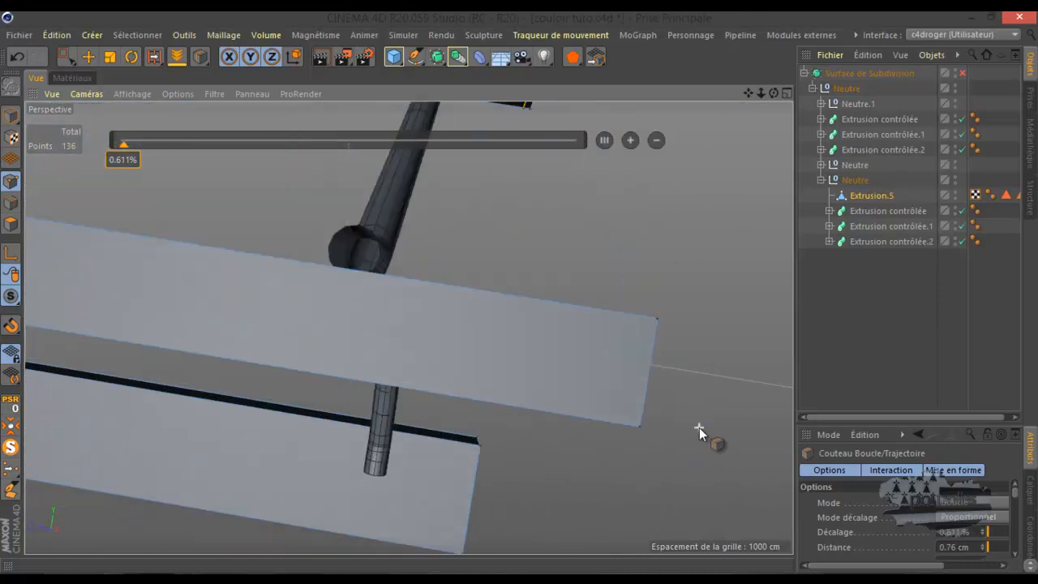
left_click(639, 320)
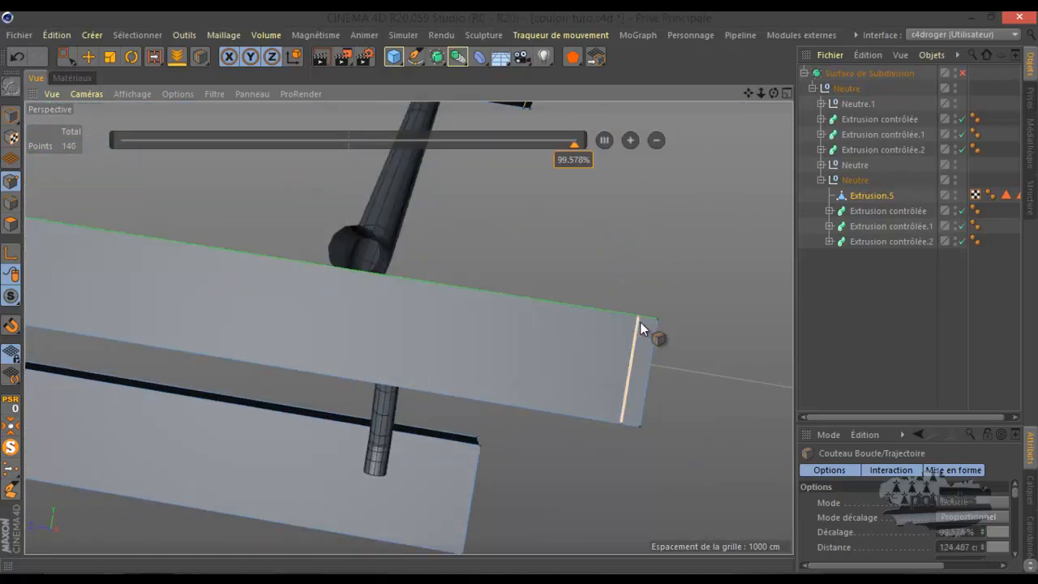
left_click(655, 392)
left_click_drag(776, 96, 519, 292)
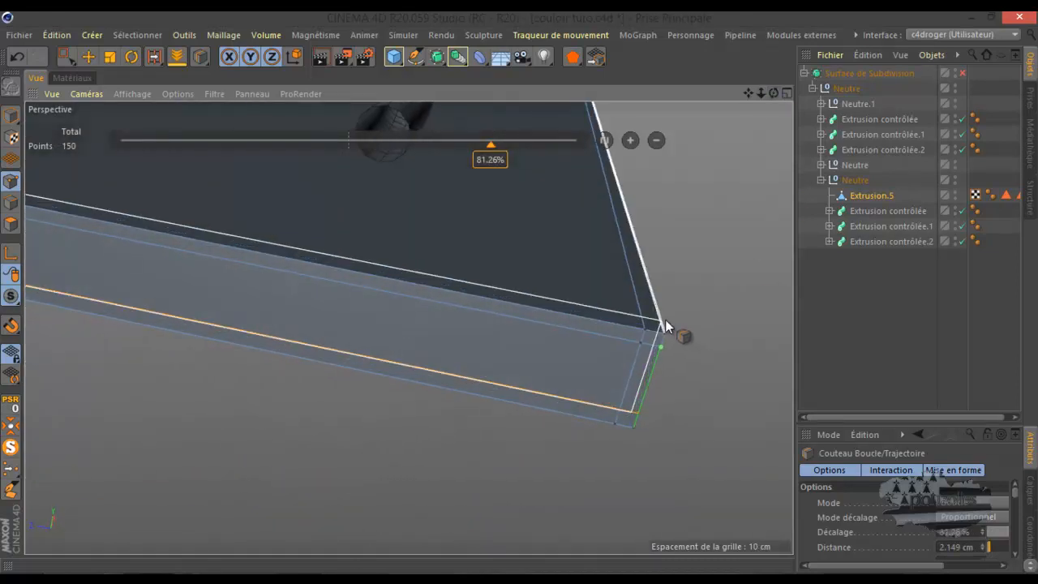
left_click(665, 320)
scroll(714, 361, "down", 8)
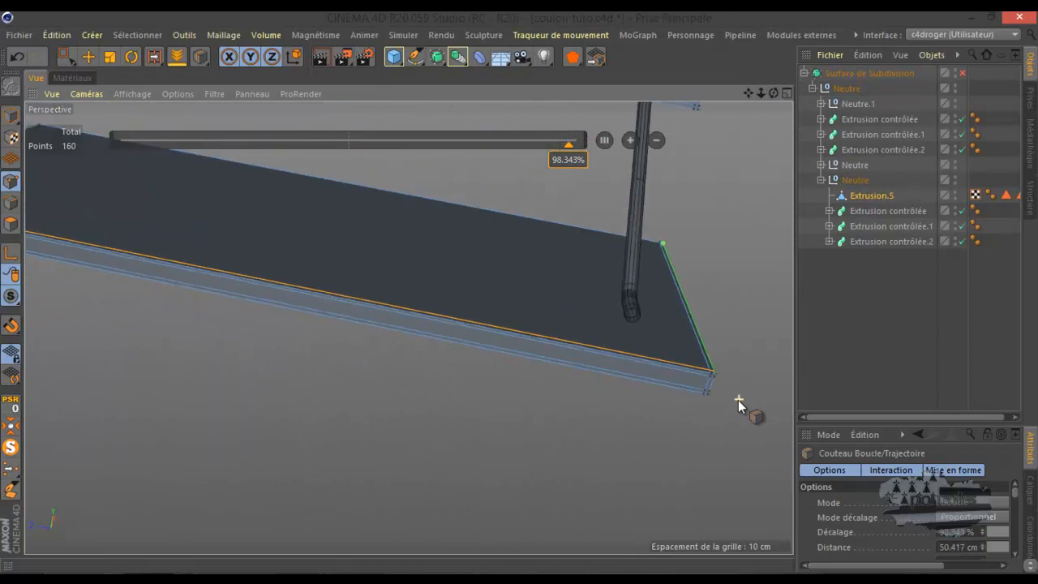
Step: Add a loop cut around the lower shelf board near its opposite end at 99.57%
scroll(738, 400, "down", 5)
scroll(239, 268, "up", 8)
scroll(202, 301, "up", 2)
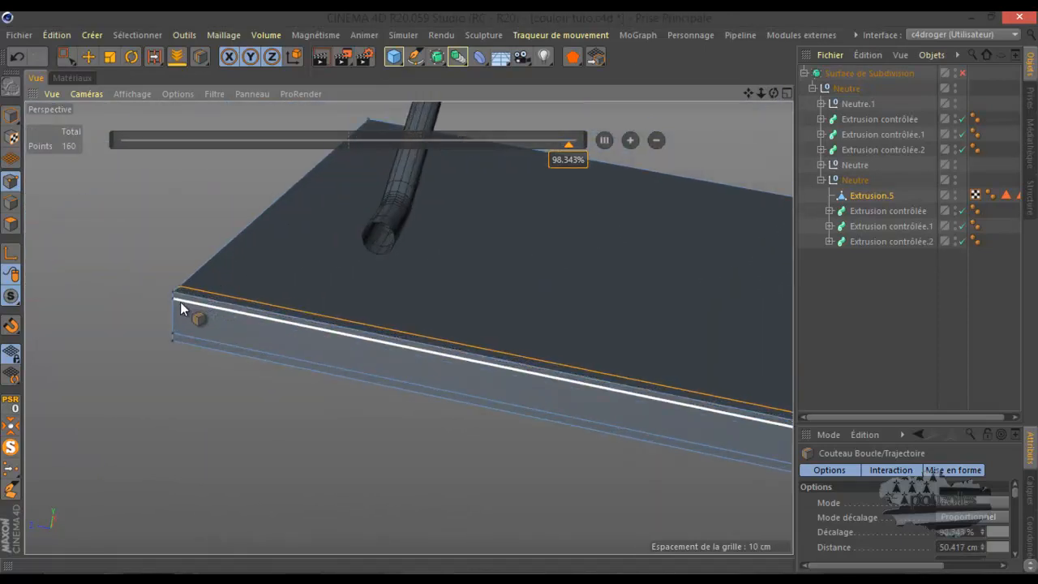
scroll(180, 302, "up", 2)
scroll(199, 276, "up", 2)
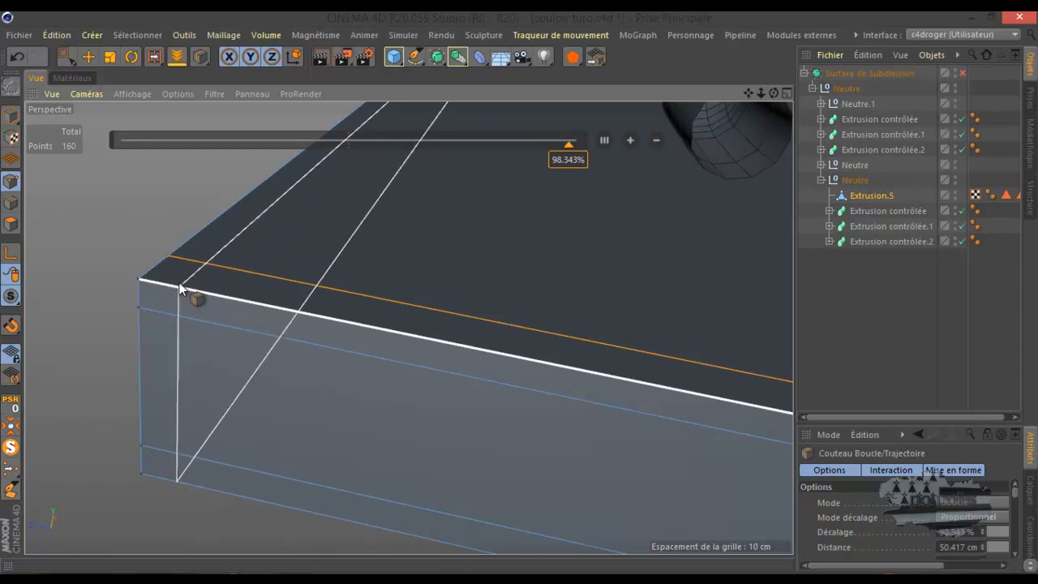
left_click(182, 283)
scroll(280, 273, "down", 3)
scroll(271, 282, "down", 5)
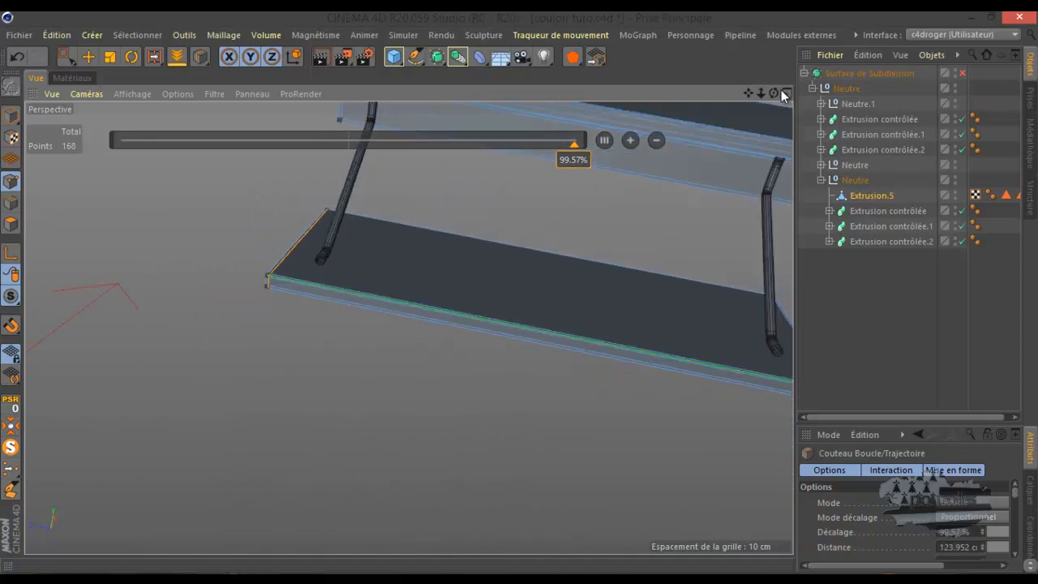
Step: Add loop cuts to the lowest bar near its end at 0.401% and along its upper edge at 95.477%
left_click_drag(776, 94, 681, 170)
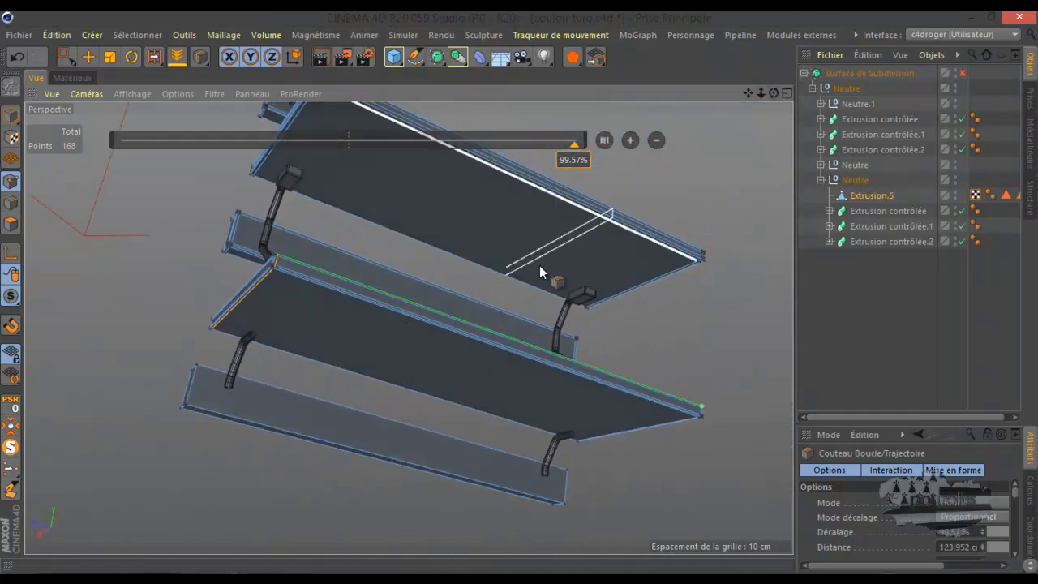
scroll(195, 366, "up", 8)
scroll(215, 309, "up", 3)
left_click(253, 364)
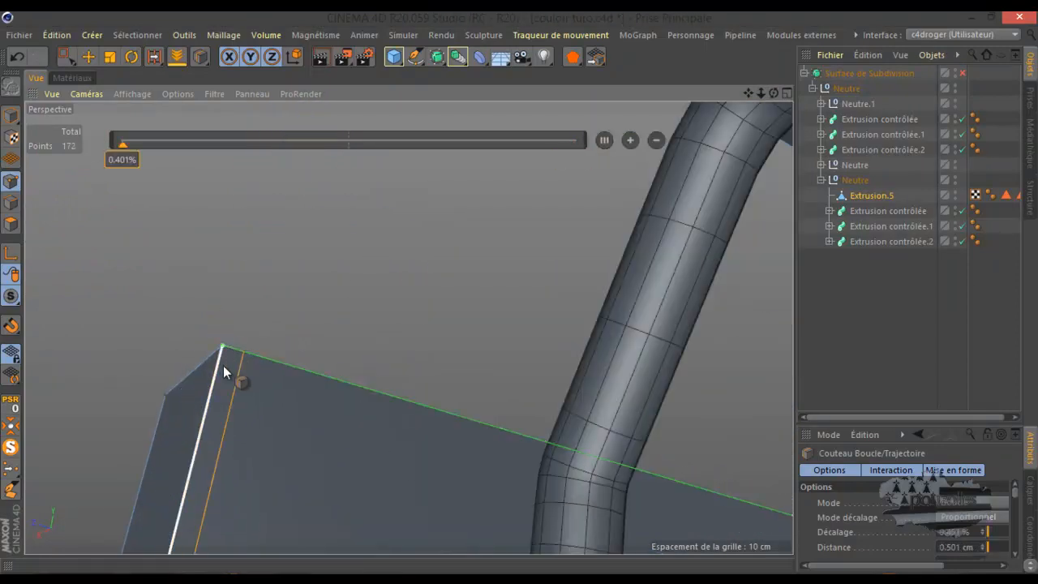
left_click(165, 411)
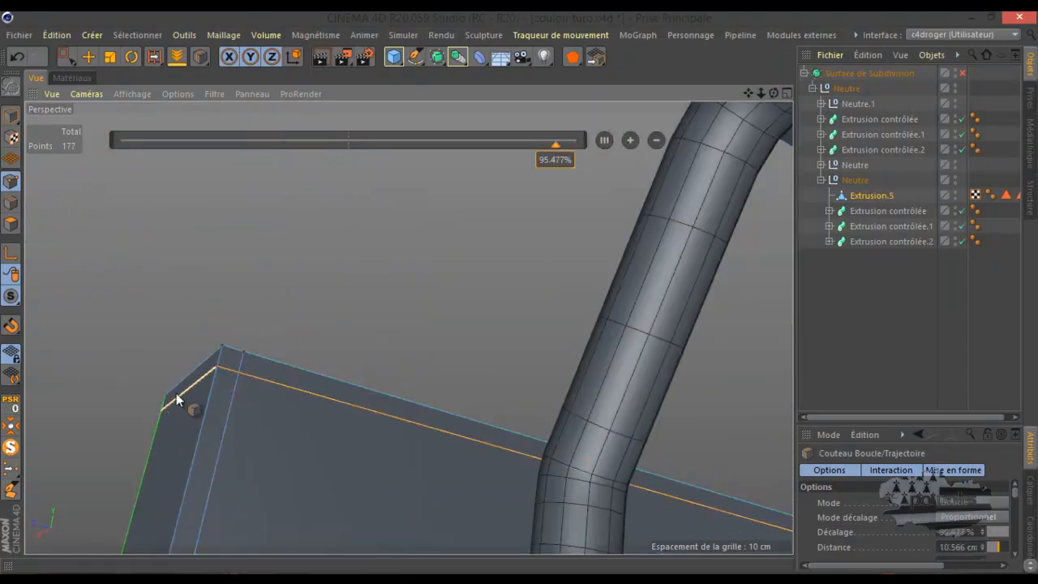
left_click_drag(773, 93, 375, 301)
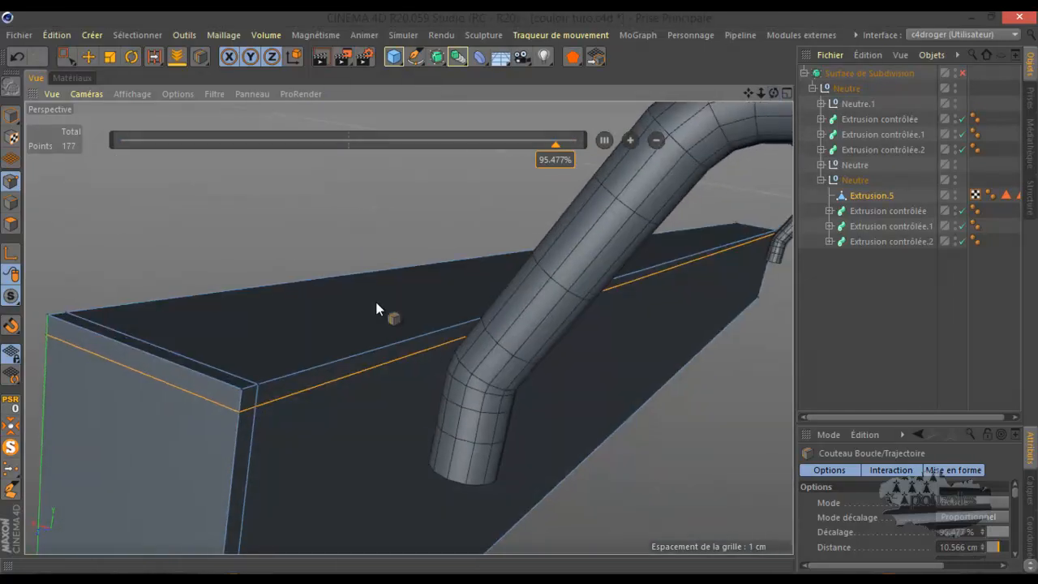
Step: Add a loop cut across the end face of the lowest bar, close to its front edge, at 90.873%
left_click(225, 389)
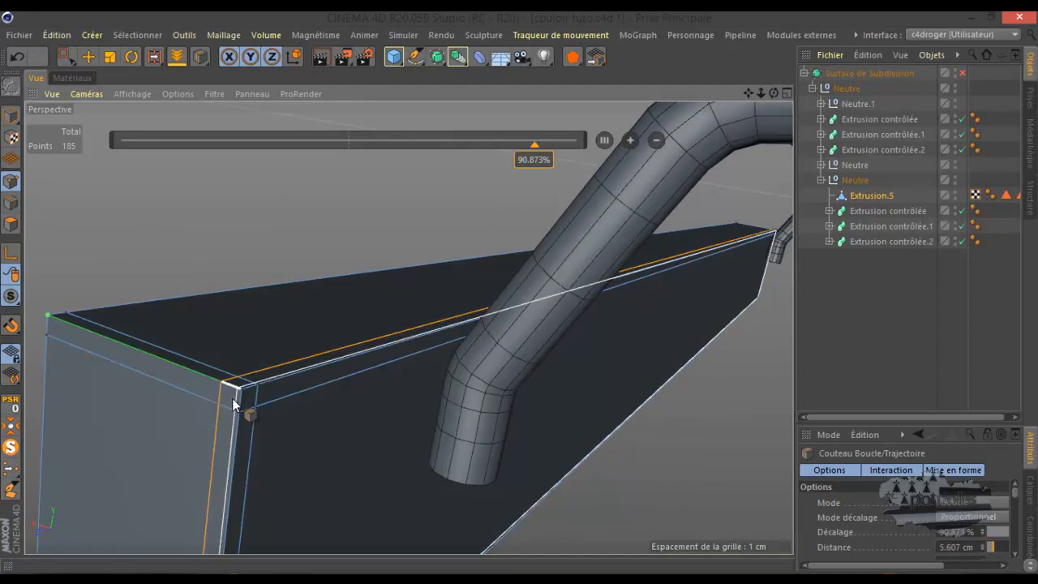
scroll(234, 395, "down", 2)
scroll(235, 395, "down", 3)
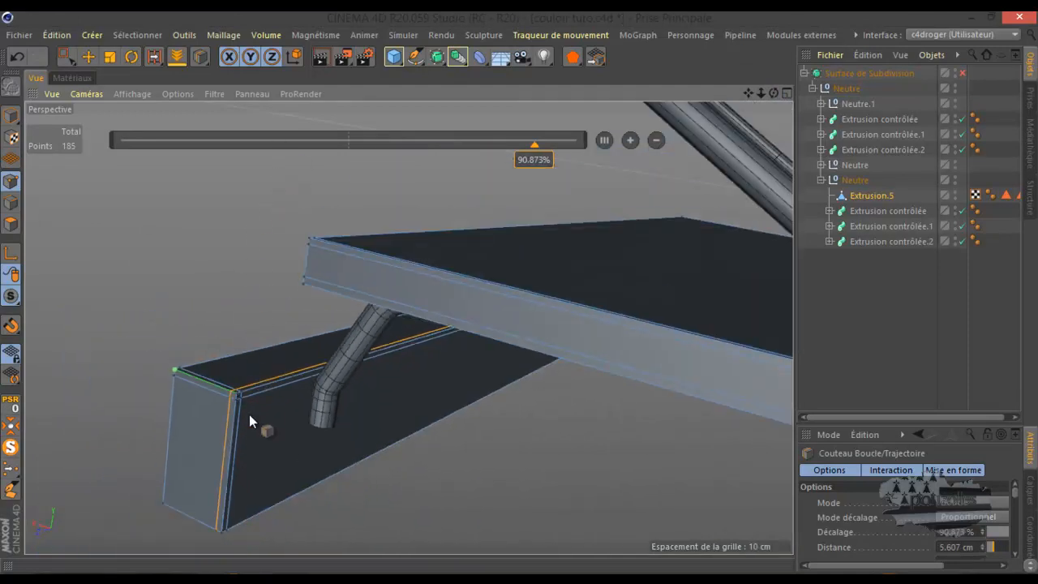
scroll(249, 414, "down", 3)
scroll(242, 467, "up", 6)
scroll(277, 461, "down", 3)
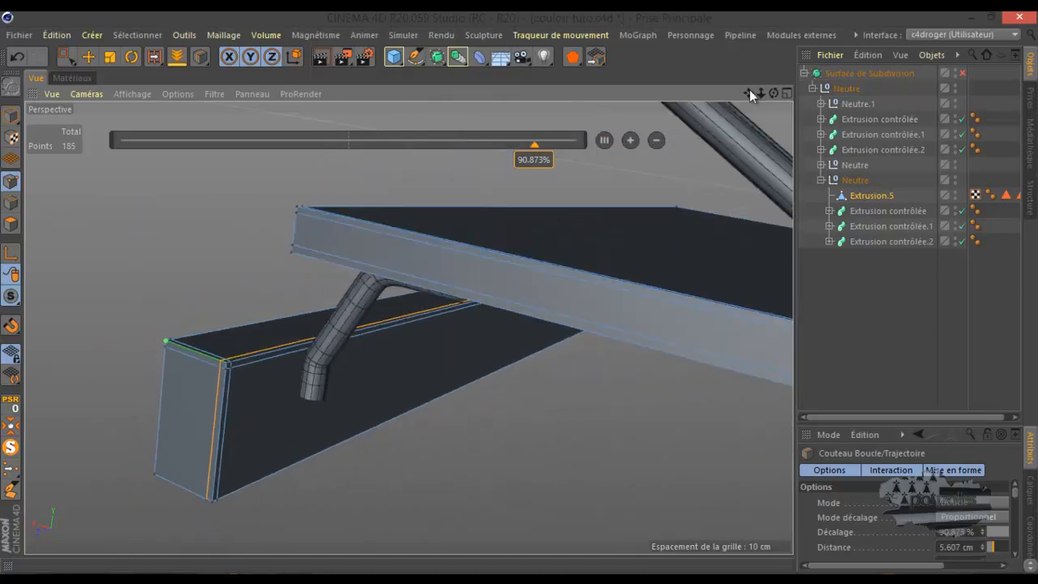
Step: Add a loop cut around the lowest bar near its opposite end at 99.291%
left_click_drag(775, 93, 518, 291)
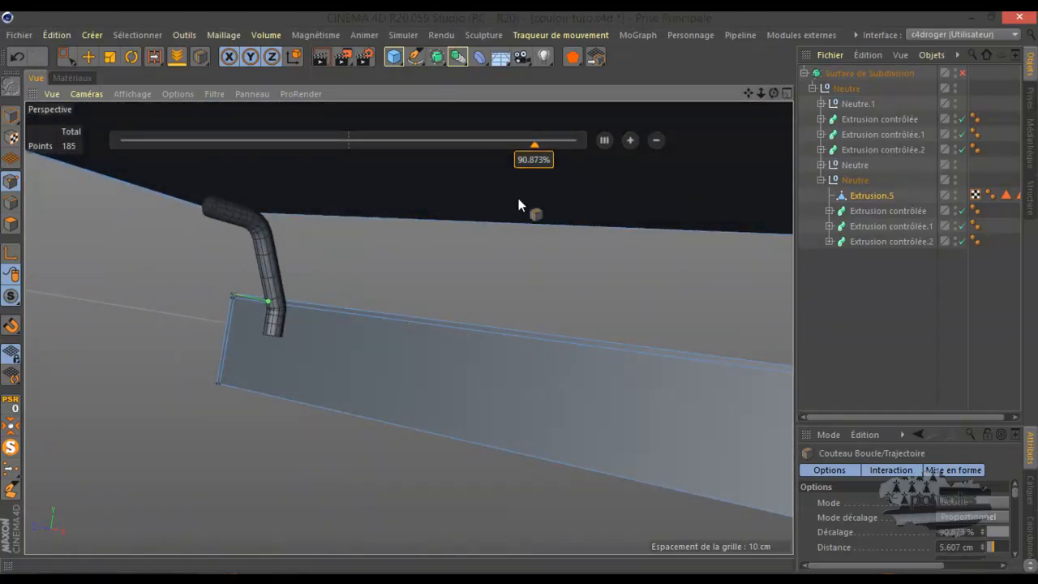
scroll(280, 267, "down", 3)
scroll(240, 280, "down", 5)
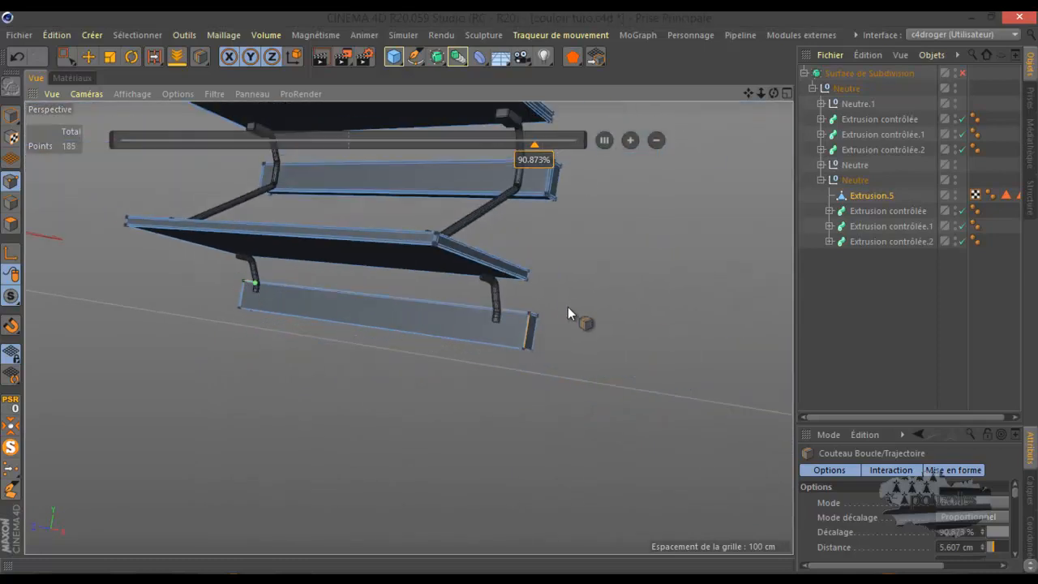
scroll(518, 332, "up", 5)
scroll(495, 339, "up", 3)
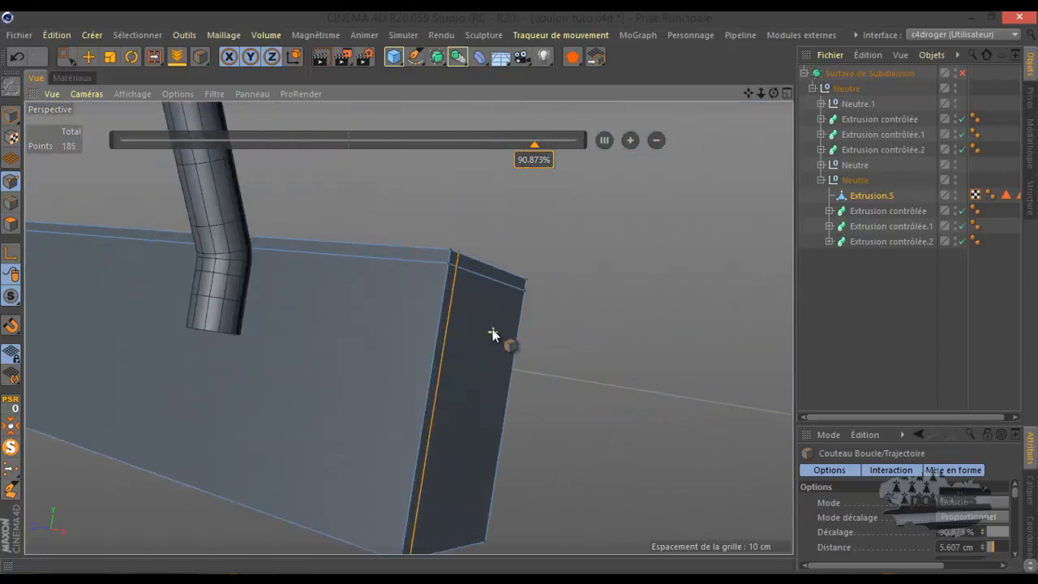
left_click(428, 262)
scroll(553, 262, "down", 6)
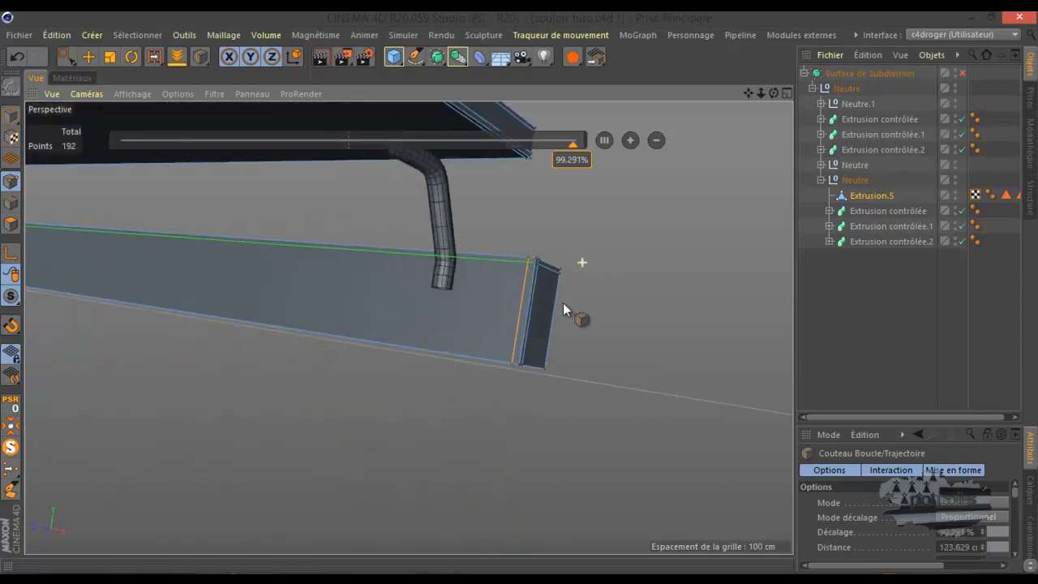
Step: Enable the Surface de Subdivision object and render the view to check the whole shelf
scroll(549, 349, "down", 2)
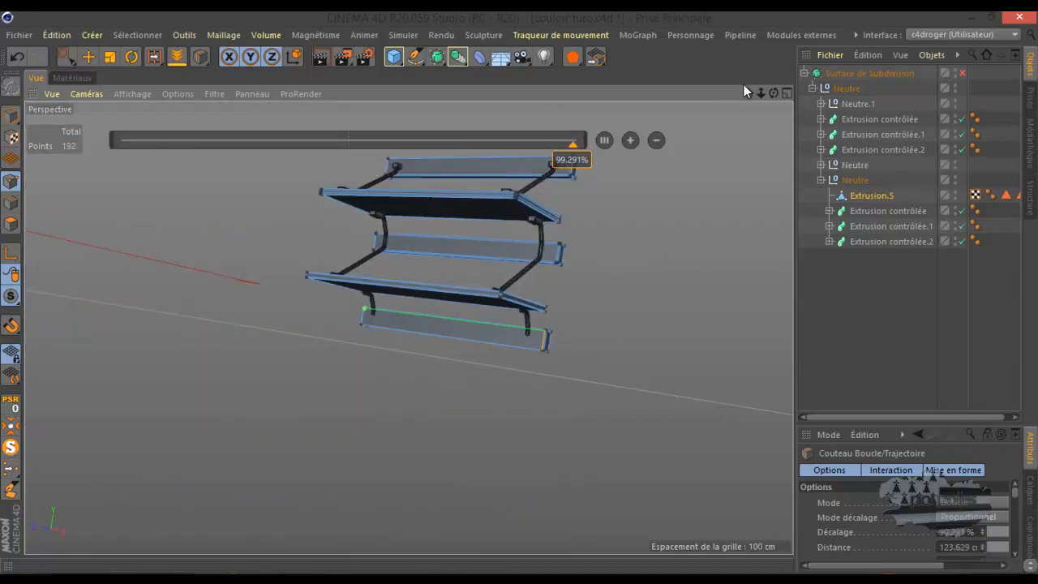
left_click_drag(747, 92, 512, 289)
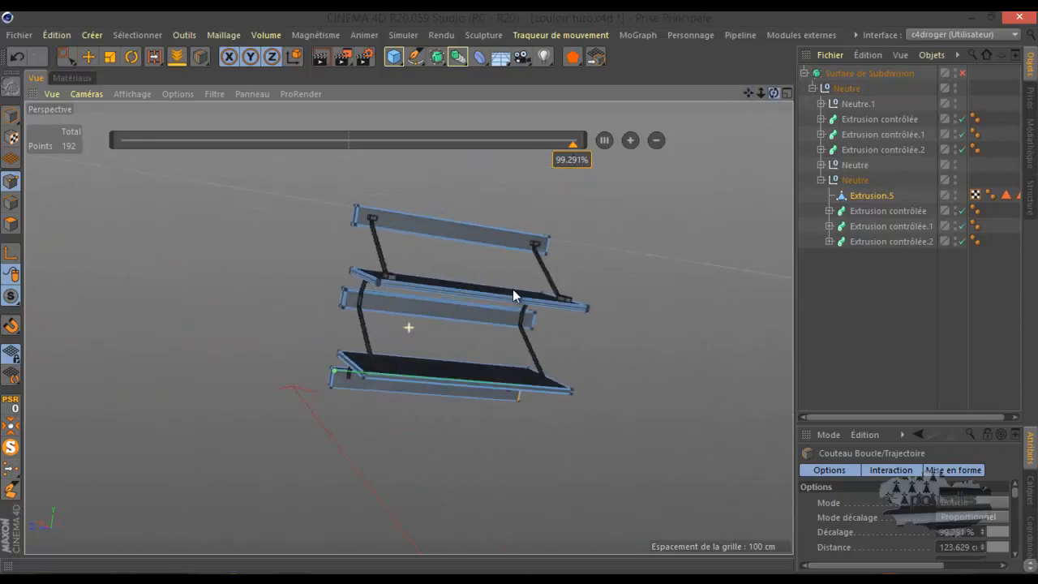
scroll(571, 244, "up", 3)
scroll(563, 247, "up", 1)
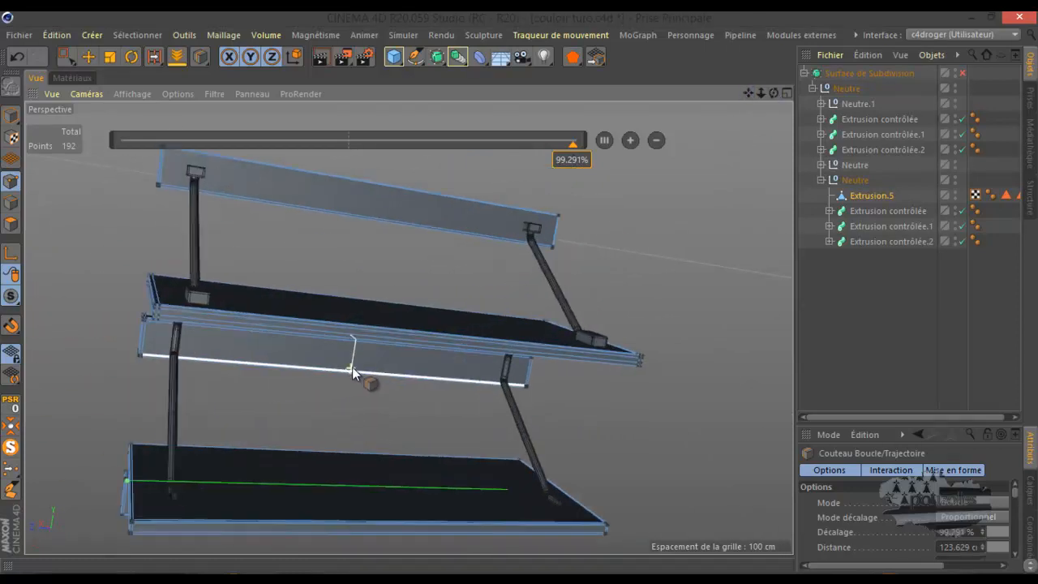
left_click(964, 72)
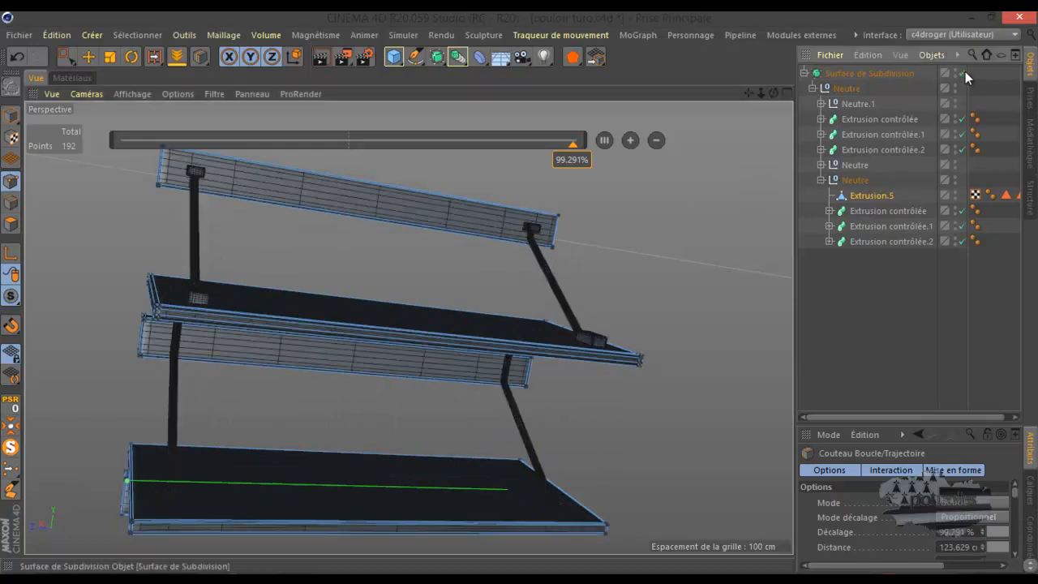
left_click(325, 56)
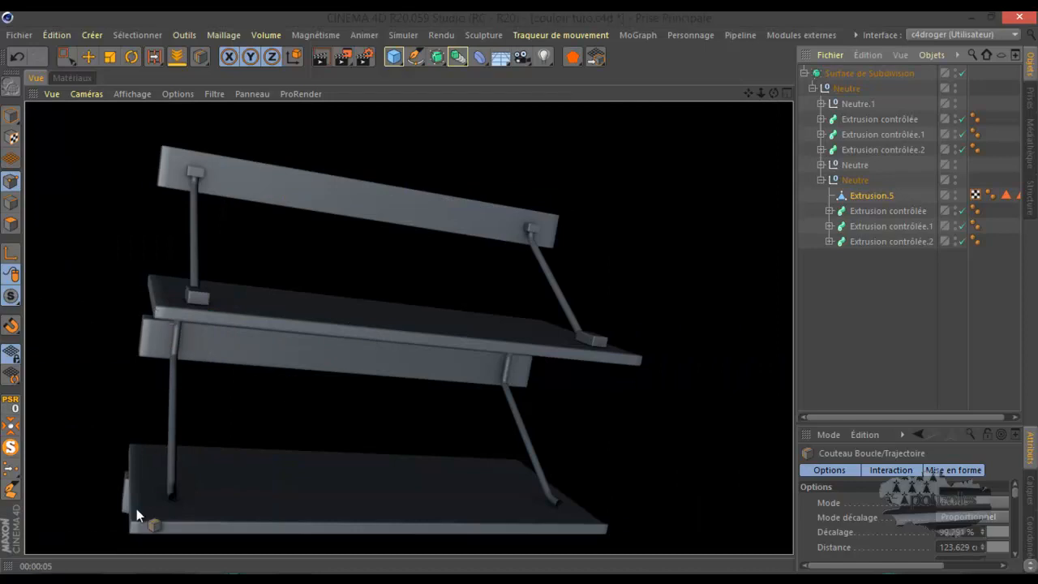
scroll(128, 297, "up", 5)
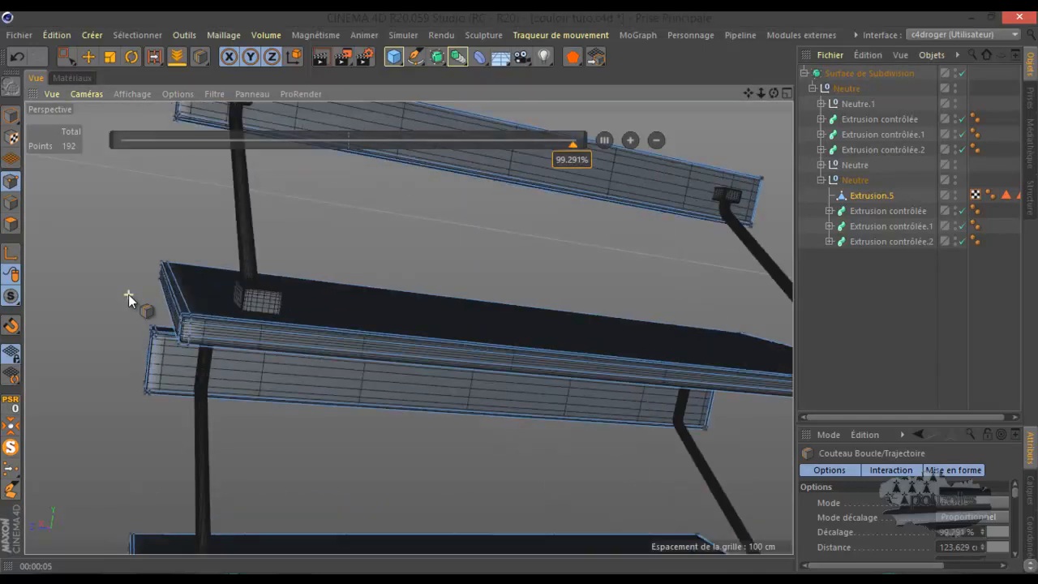
scroll(128, 294, "down", 6)
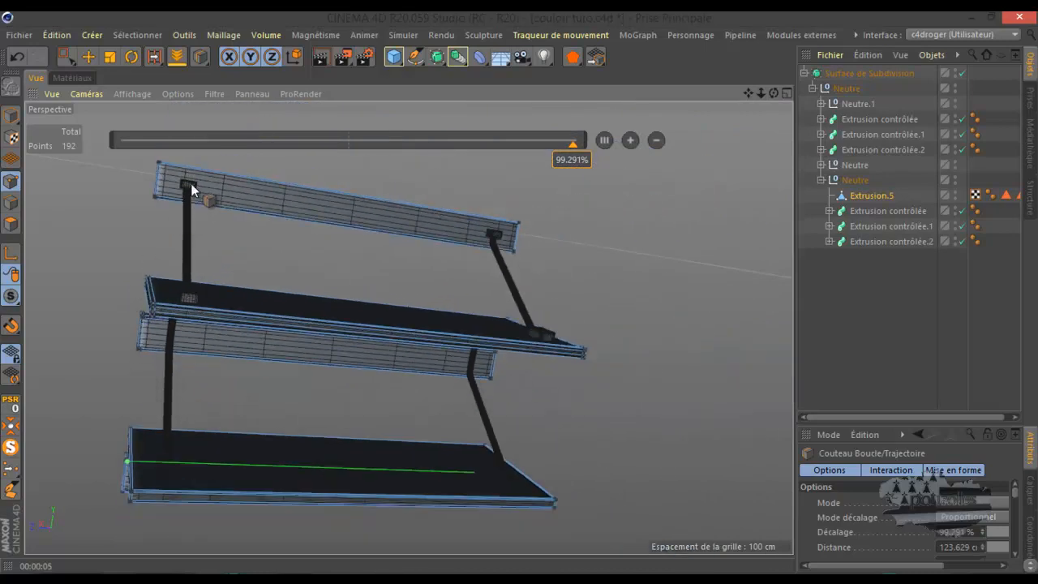
Step: In model mode, copy the Cube brackets of both Neutre groups from the top bar straight down onto the middle bar
left_click(90, 55)
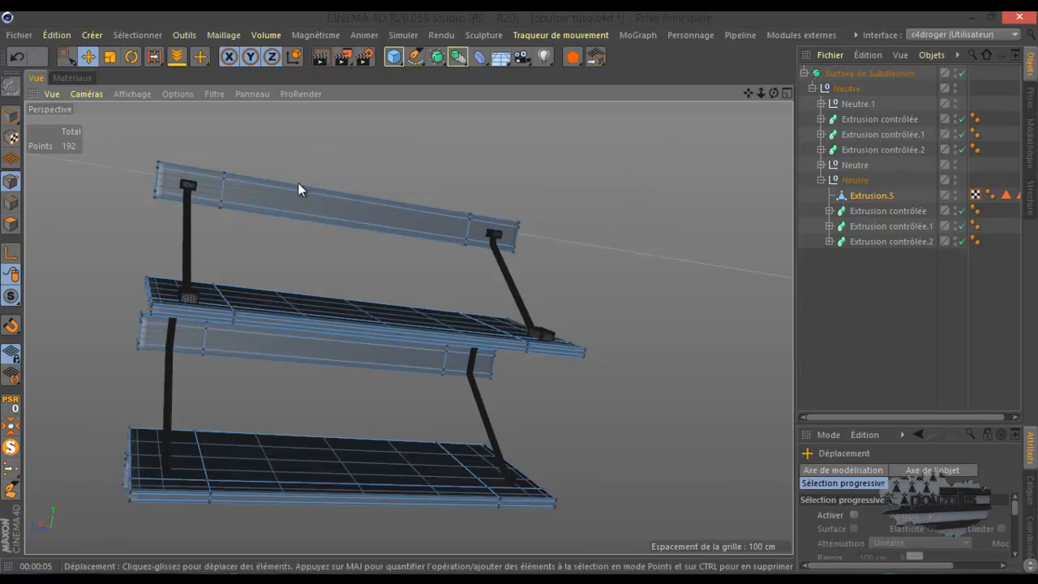
left_click(188, 189)
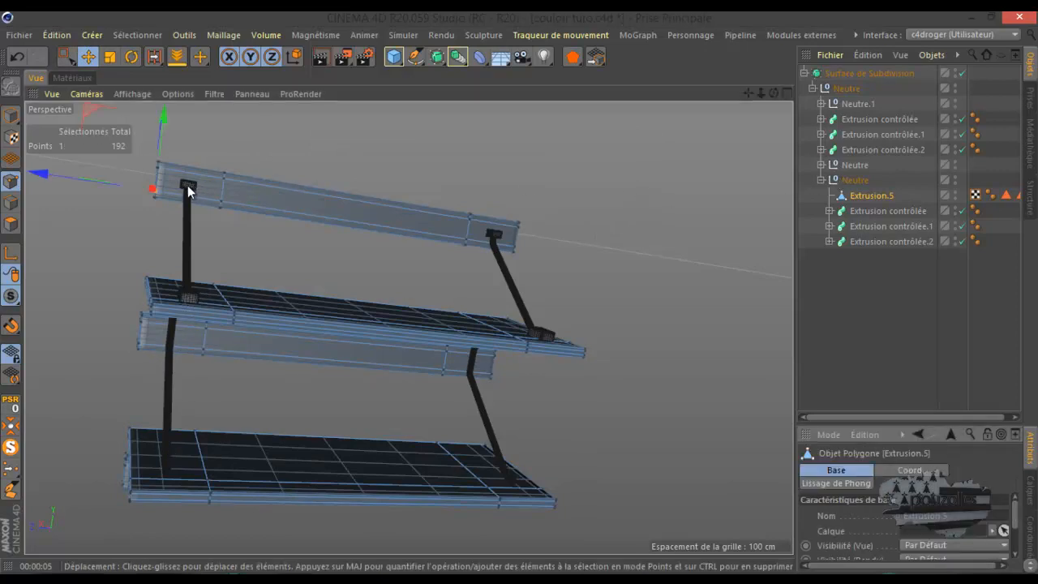
left_click(15, 121)
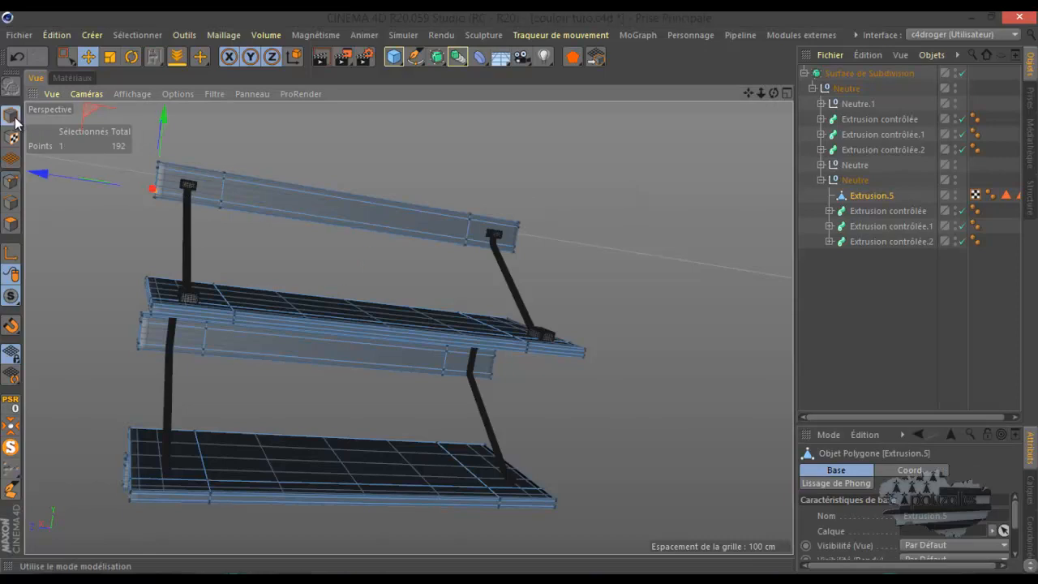
left_click(189, 192)
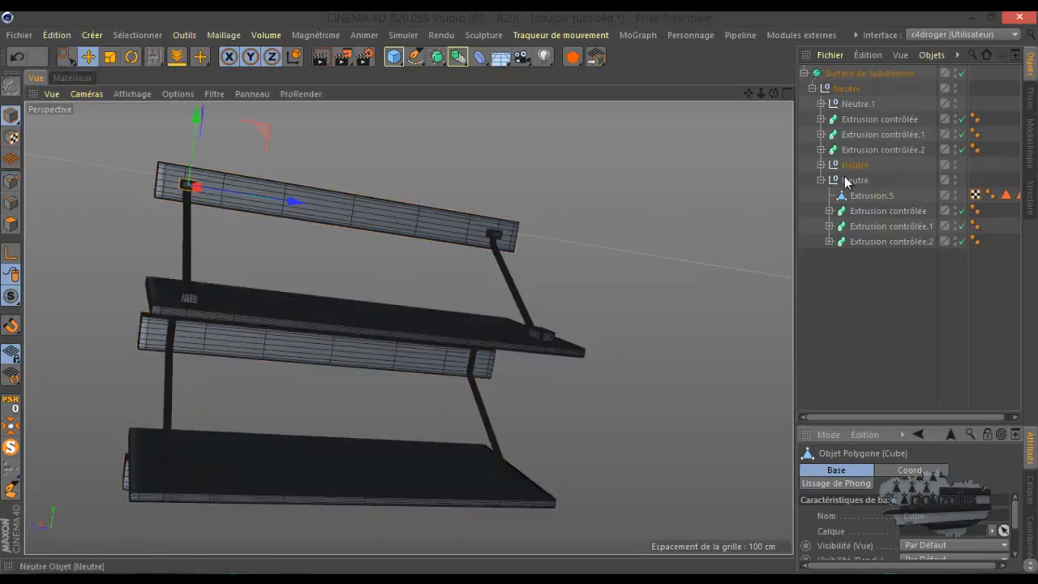
left_click(821, 165)
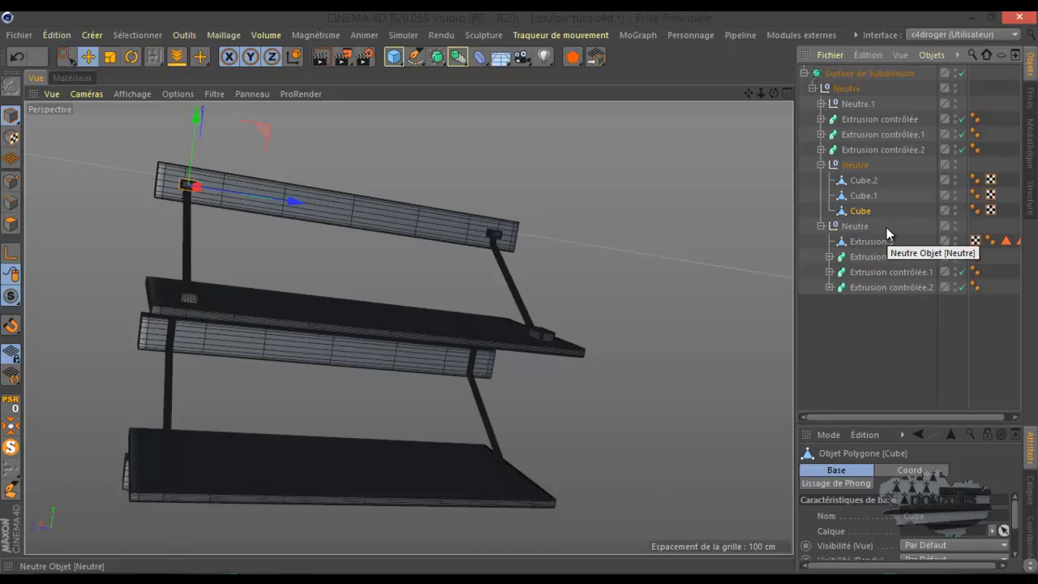
left_click(821, 104)
left_click(860, 150, "ctrl")
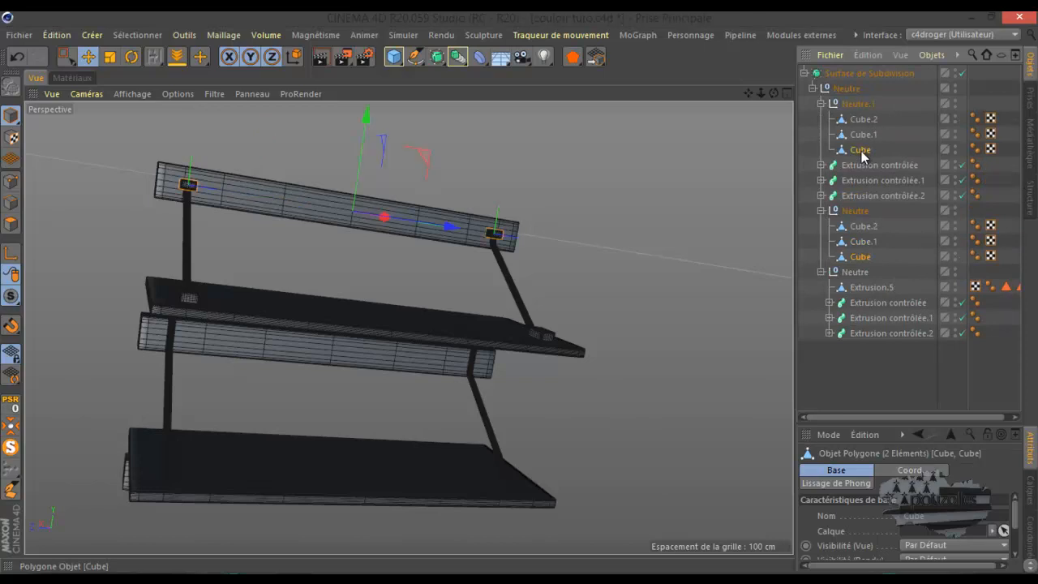
middle_click(390, 256)
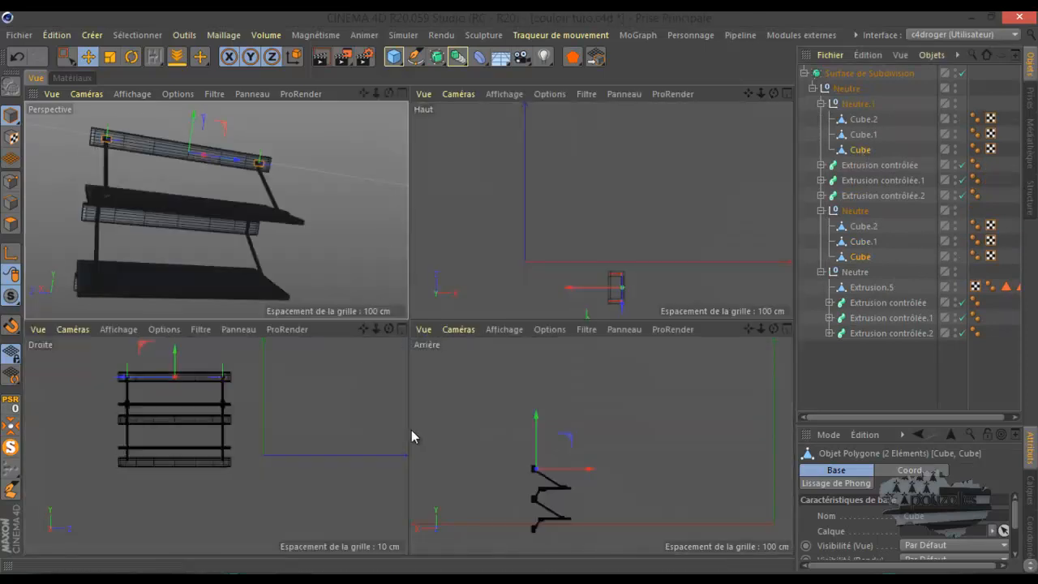
middle_click(243, 415)
scroll(294, 211, "up", 5)
scroll(297, 220, "down", 1)
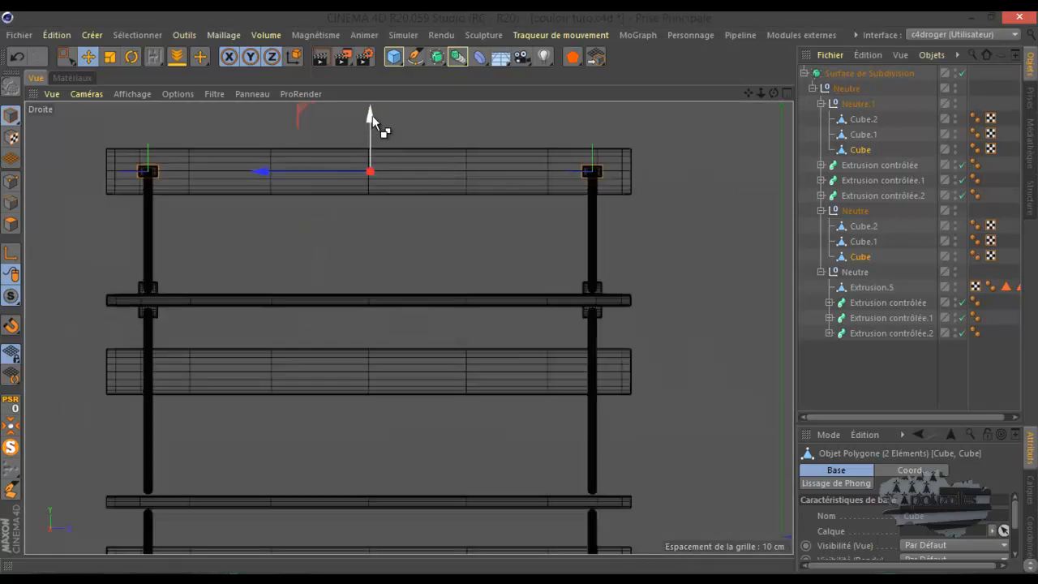
left_click_drag(372, 115, 373, 313, "ctrl")
scroll(381, 276, "down", 2)
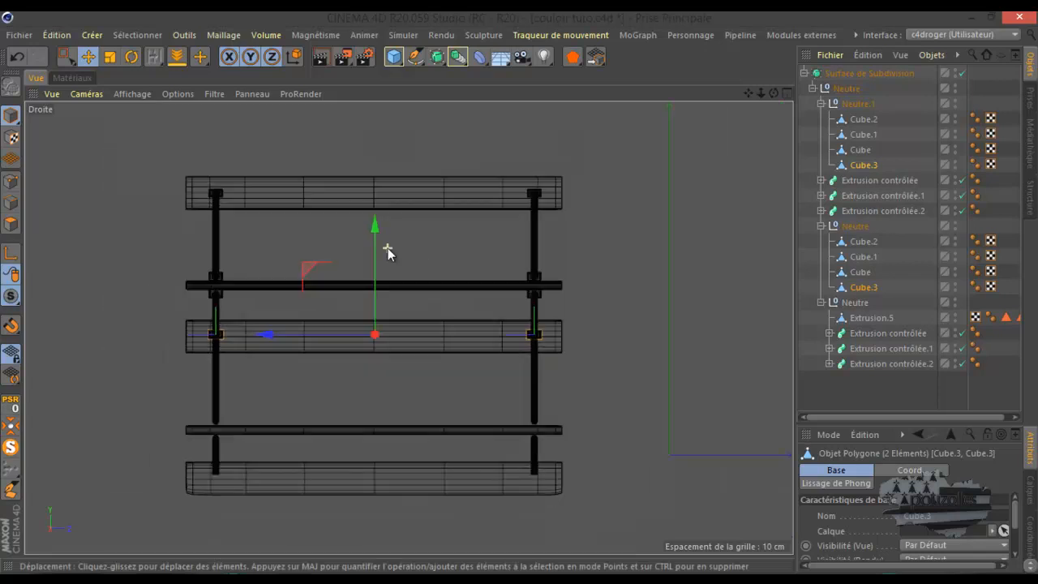
Step: Copy the two middle-bar brackets (Cube.3) straight down onto the lowest bar, at the ends of the supports
scroll(367, 436, "up", 1)
scroll(369, 438, "up", 3)
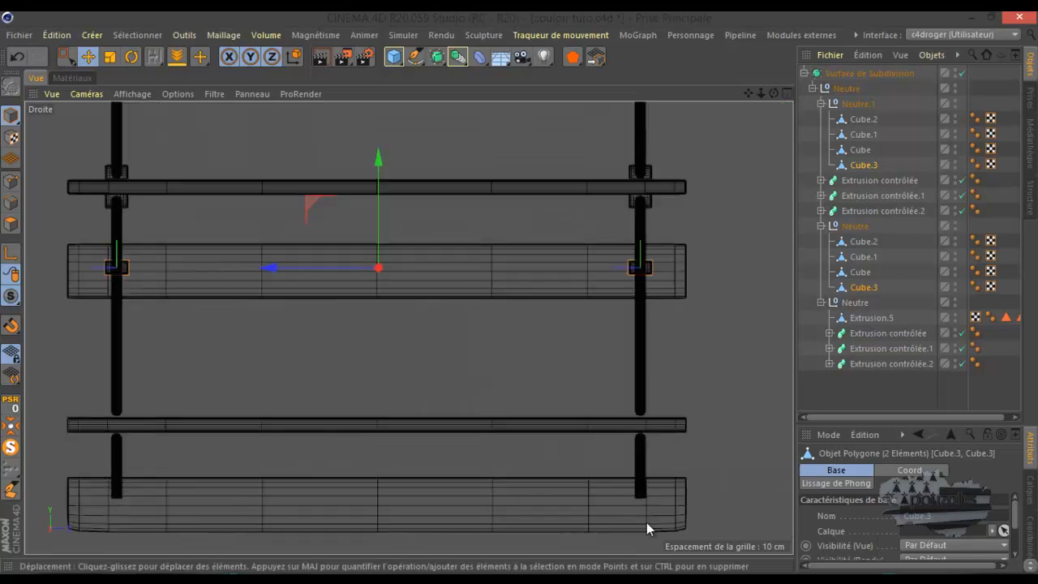
left_click_drag(379, 159, 375, 388, "ctrl")
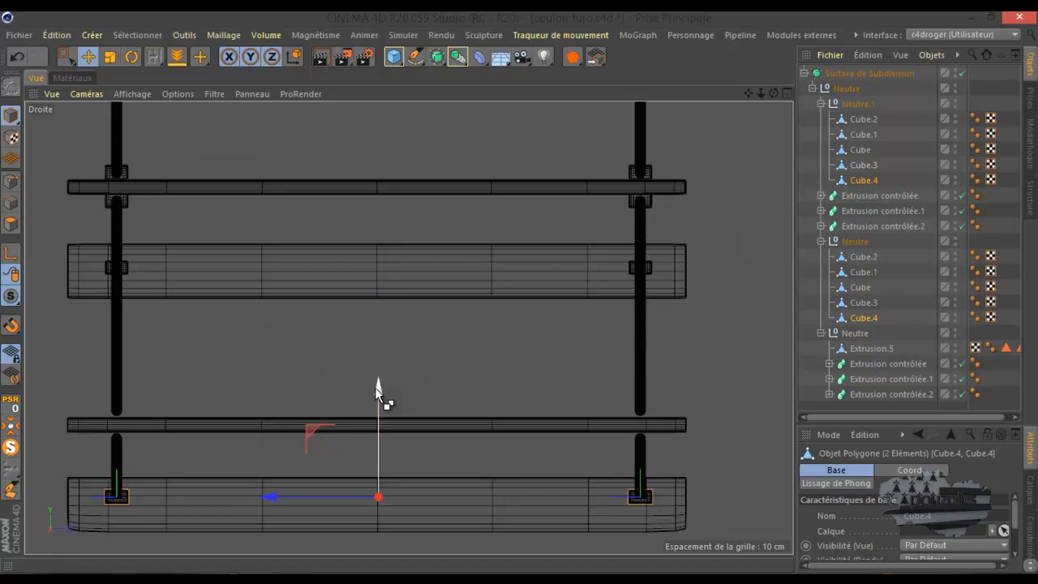
scroll(117, 509, "up", 5)
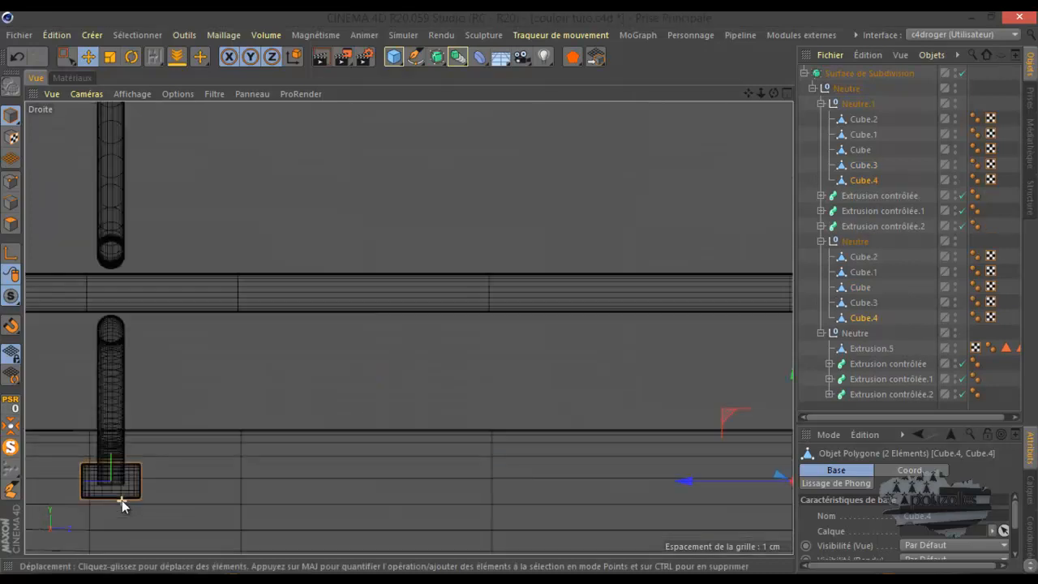
scroll(119, 481, "down", 3)
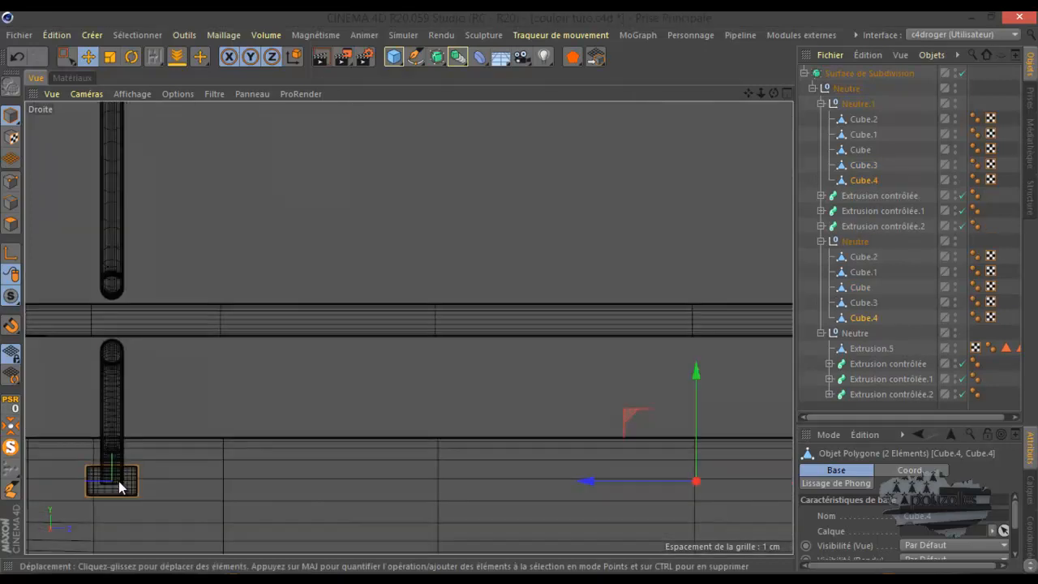
scroll(118, 483, "down", 4)
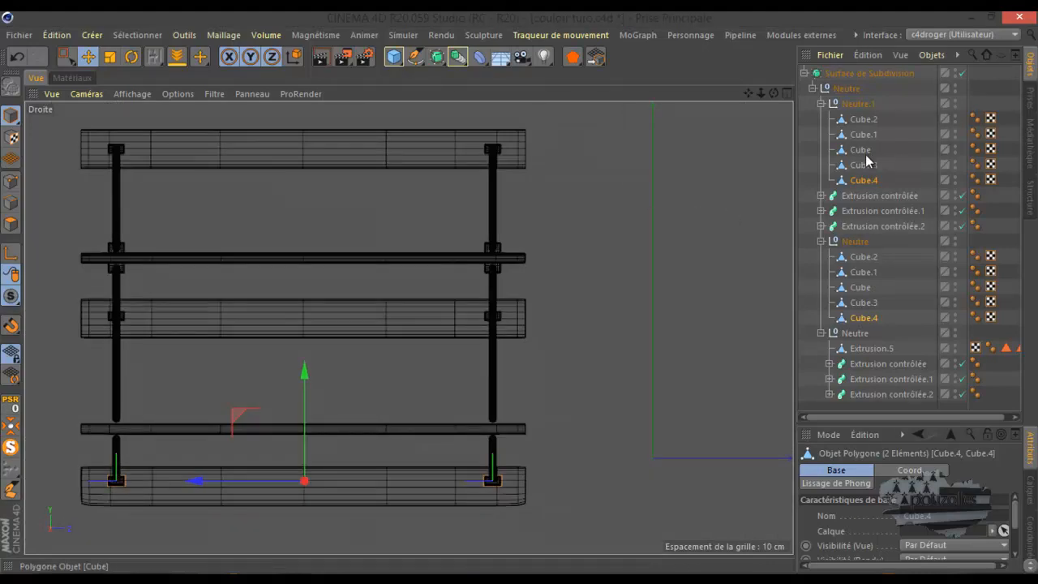
Step: Copy the Cube.1 brackets of both Neutre groups down so they rest on top of the lower shelf board
left_click(860, 119)
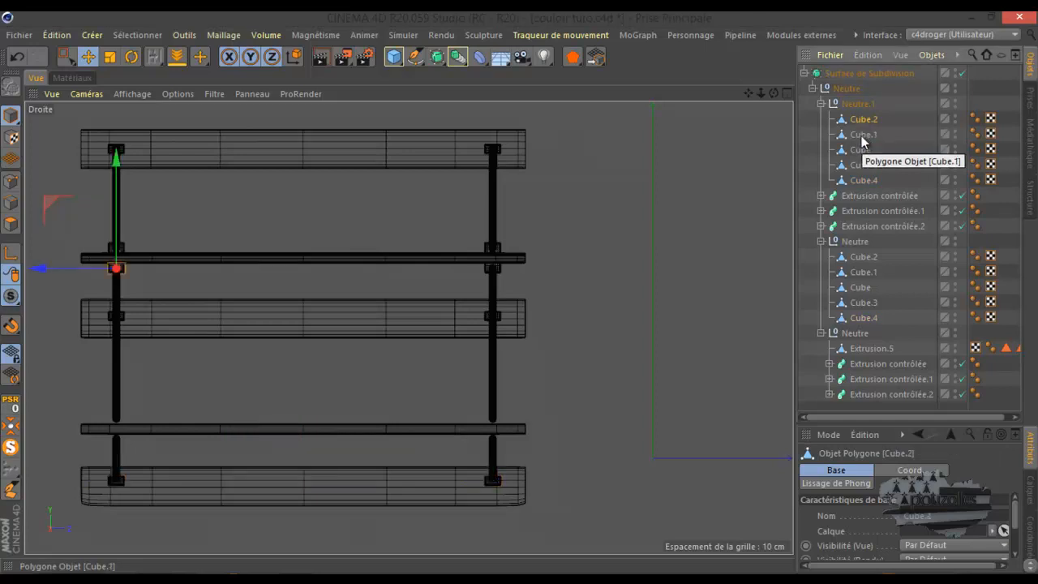
left_click(862, 136)
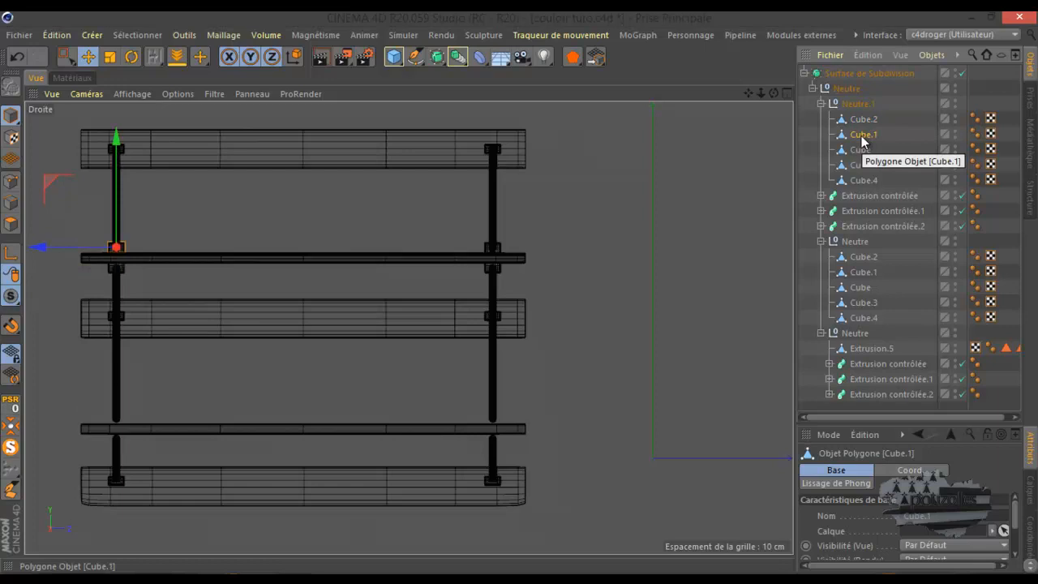
left_click(860, 273, "ctrl")
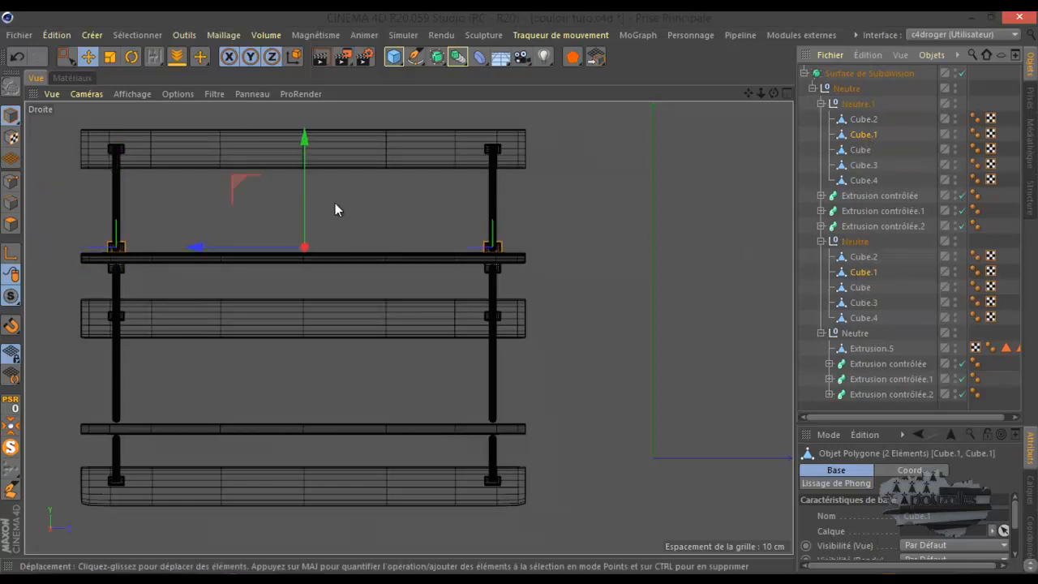
left_click_drag(308, 137, 285, 306, "ctrl")
scroll(270, 406, "up", 5)
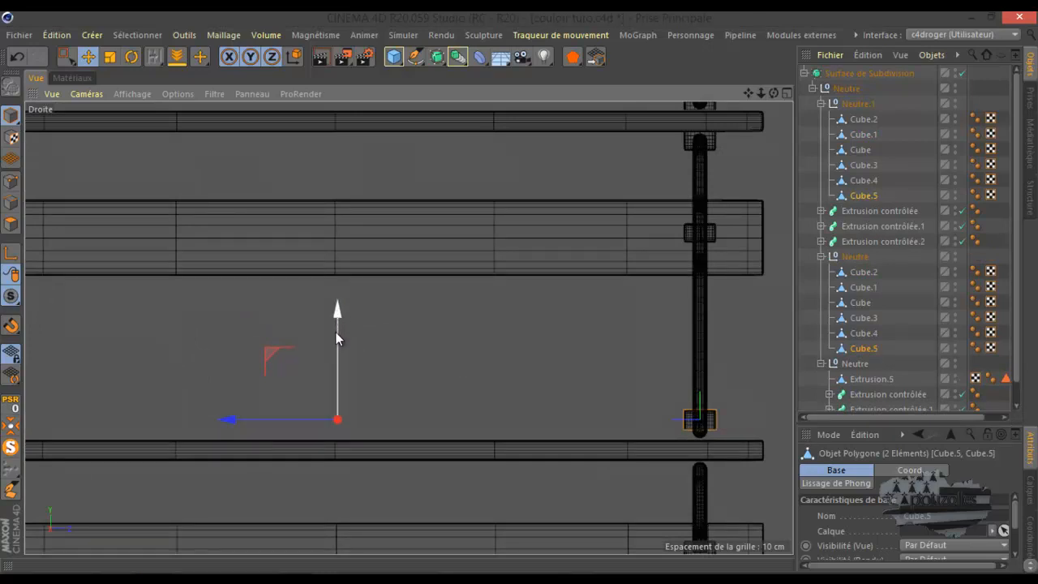
left_click_drag(337, 314, 337, 322)
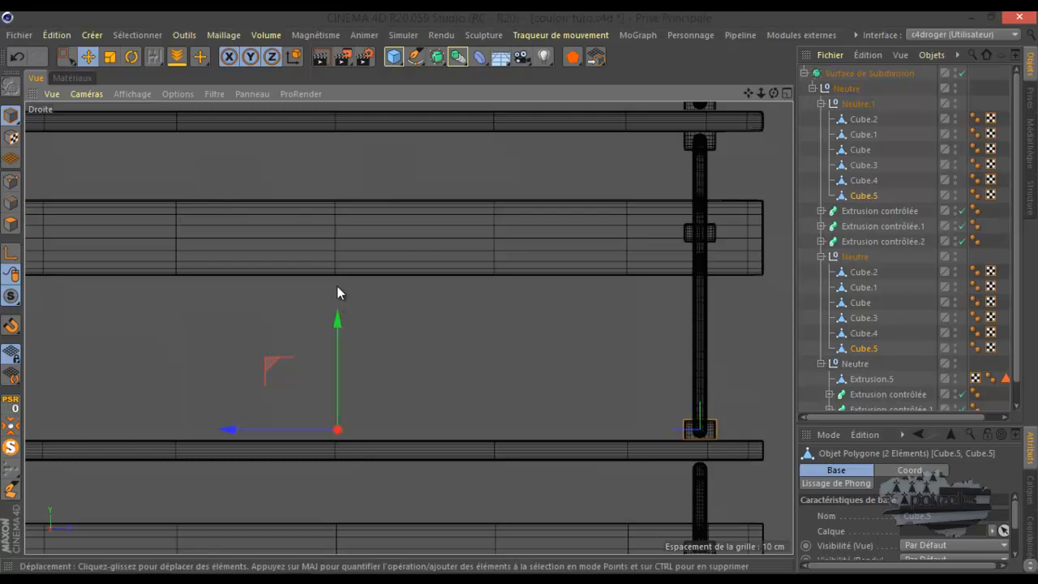
Step: Copy the Cube.2 brackets of both Neutre groups straight down so they sit against the underside of the lower shelf board
scroll(339, 290, "down", 3)
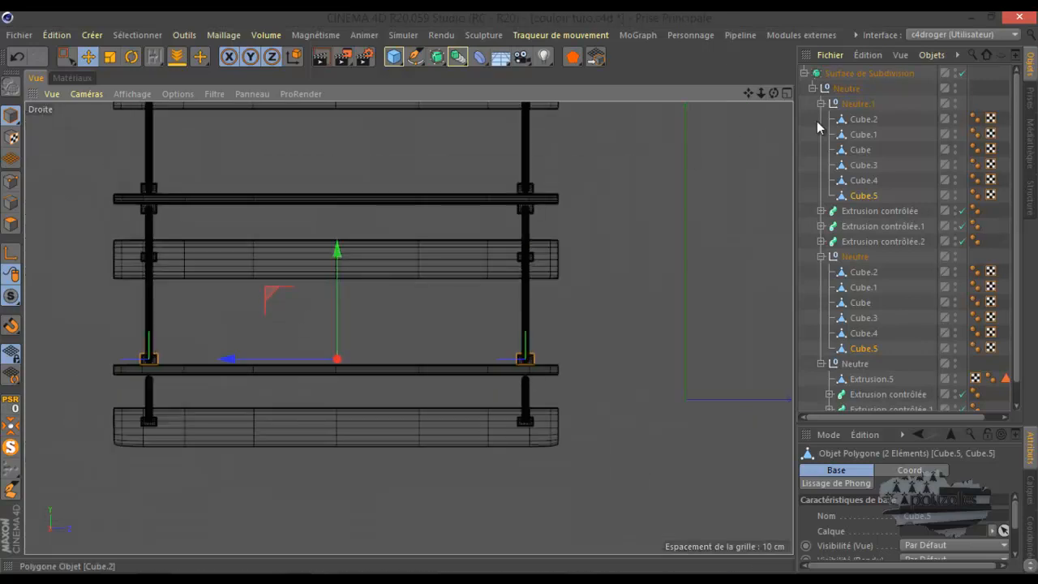
left_click(863, 120)
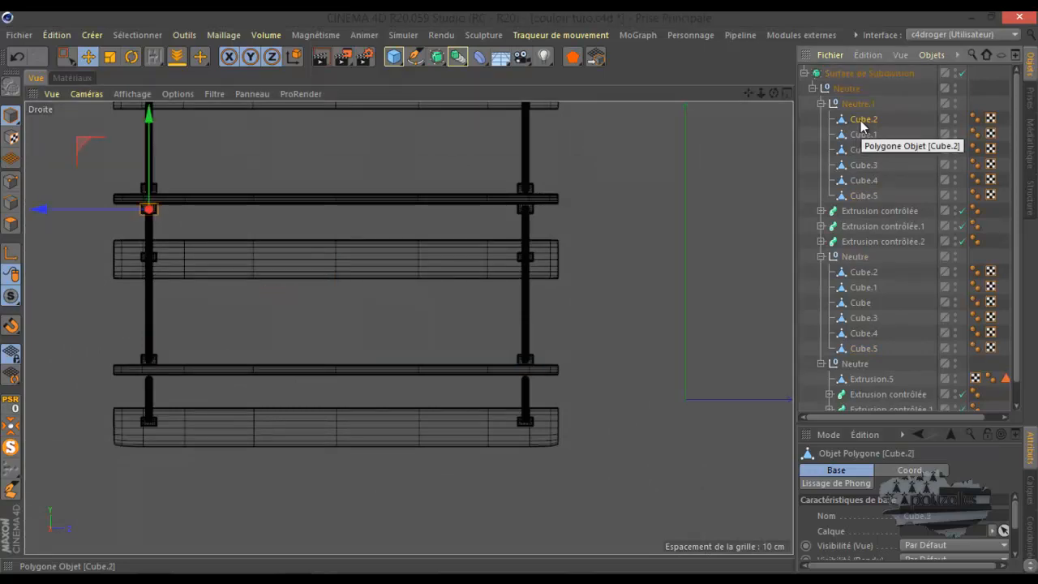
left_click(864, 273, "ctrl")
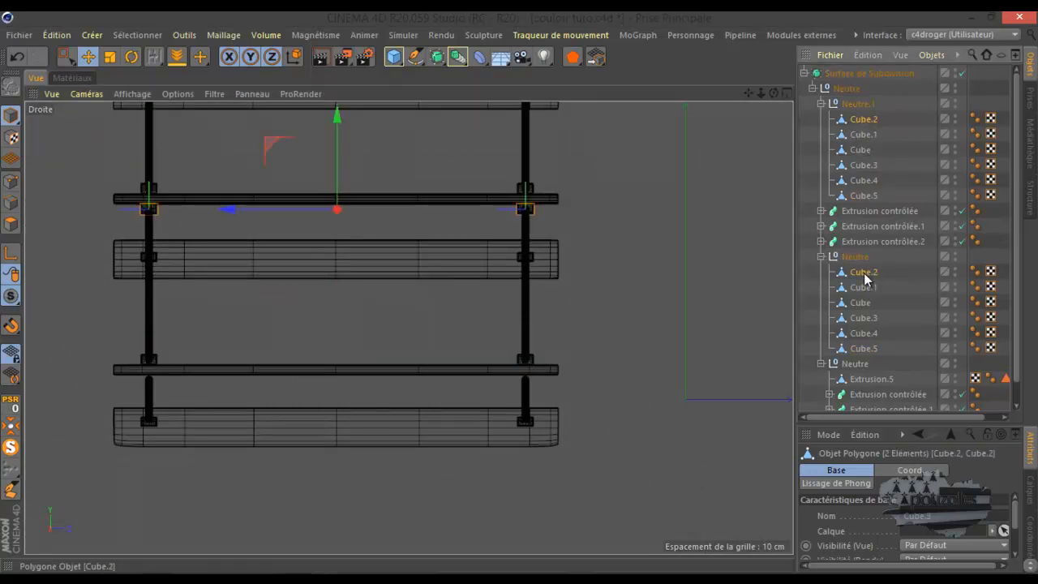
left_click_drag(338, 111, 319, 283, "ctrl")
scroll(186, 376, "up", 2)
scroll(187, 376, "up", 3)
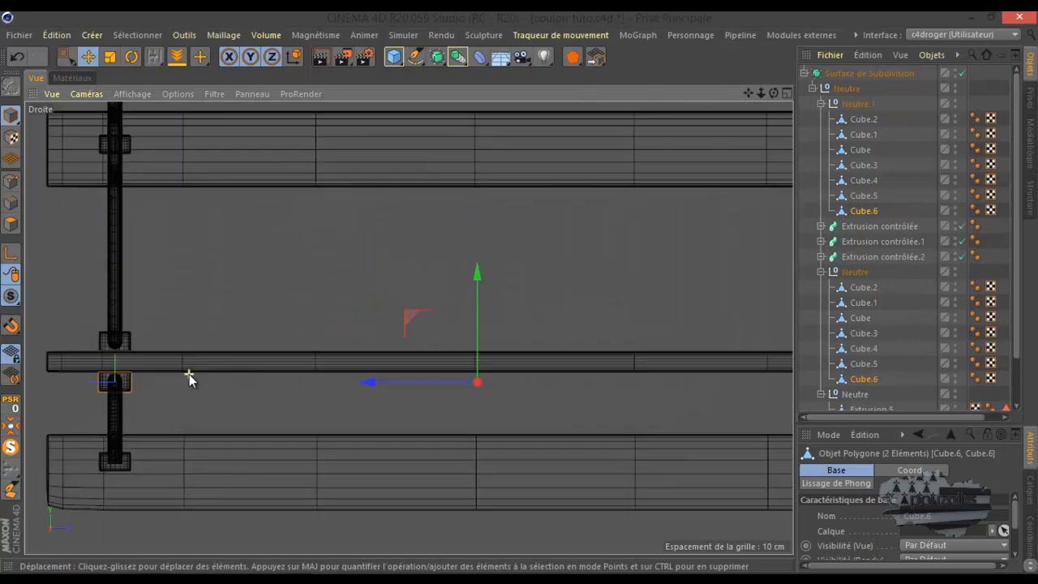
Step: Move the seven Cube brackets of the second Neutre group into Neutre.1 and delete the emptied Neutre group
middle_click(263, 332)
middle_click(285, 272)
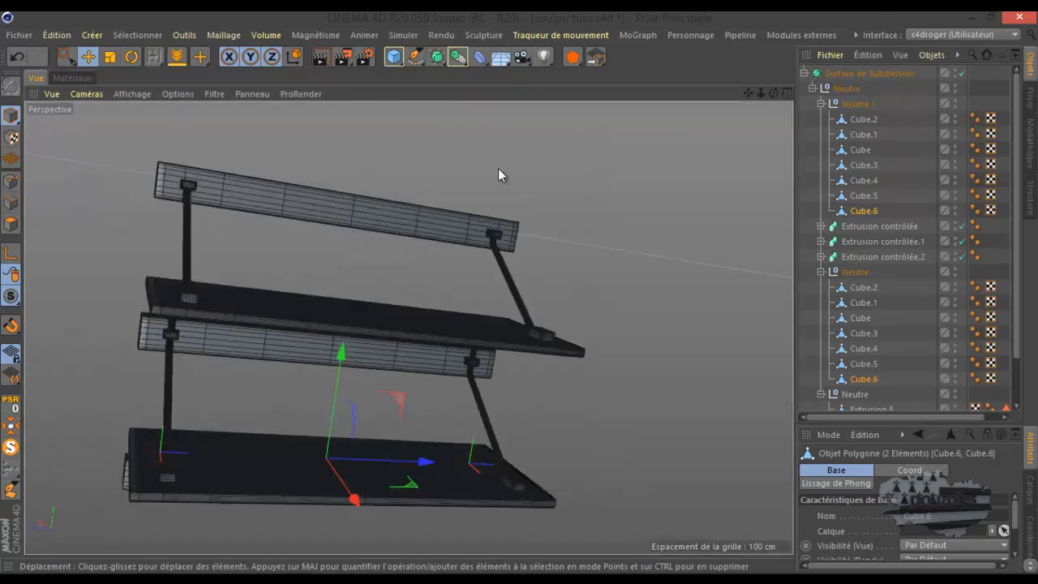
left_click_drag(521, 292, 774, 91, "alt")
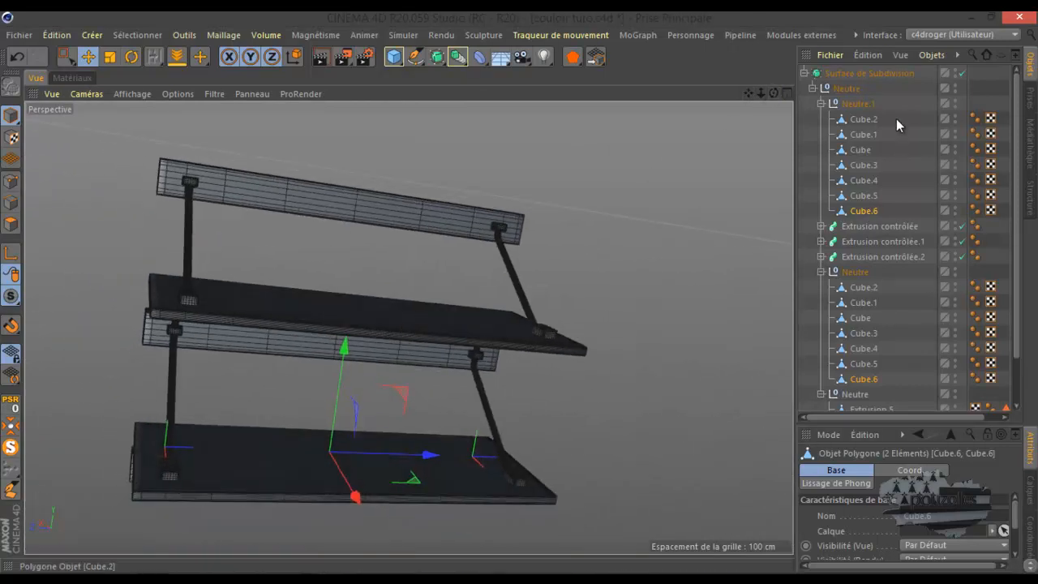
left_click_drag(896, 118, 850, 212)
left_click_drag(891, 284, 850, 378)
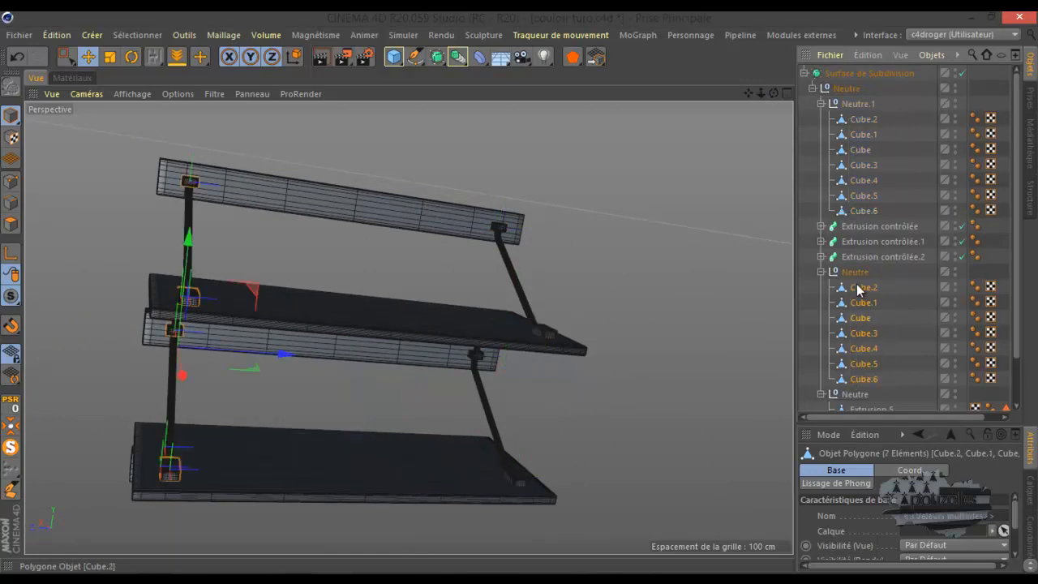
left_click_drag(863, 122, 862, 120)
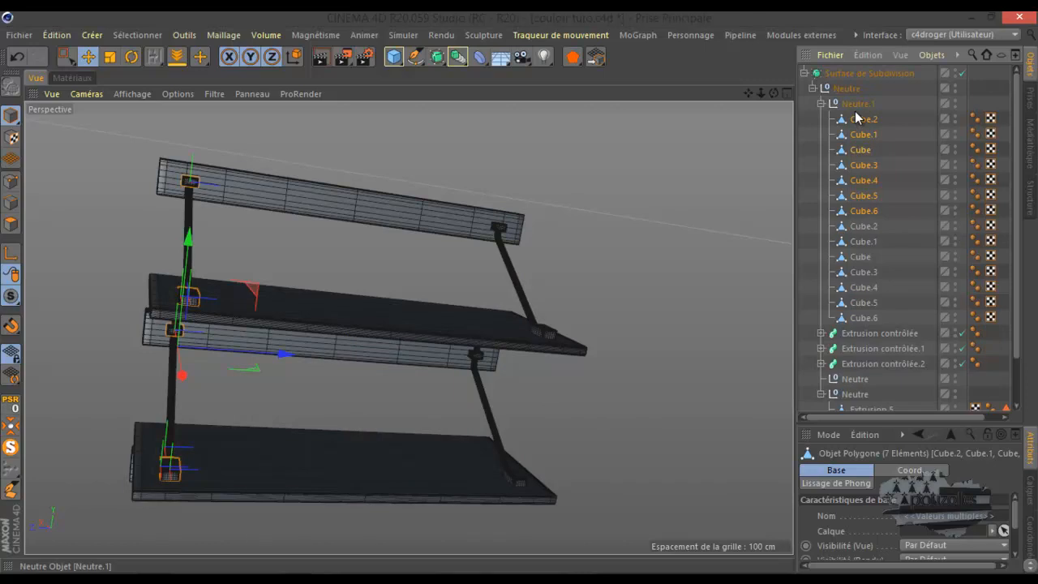
left_click(822, 105)
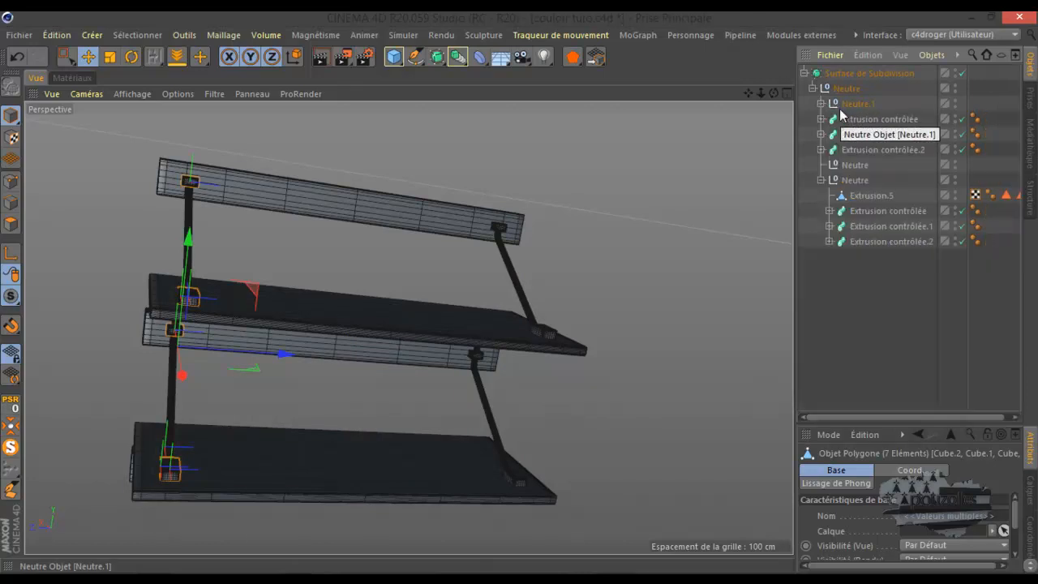
left_click(854, 165)
key("Delete")
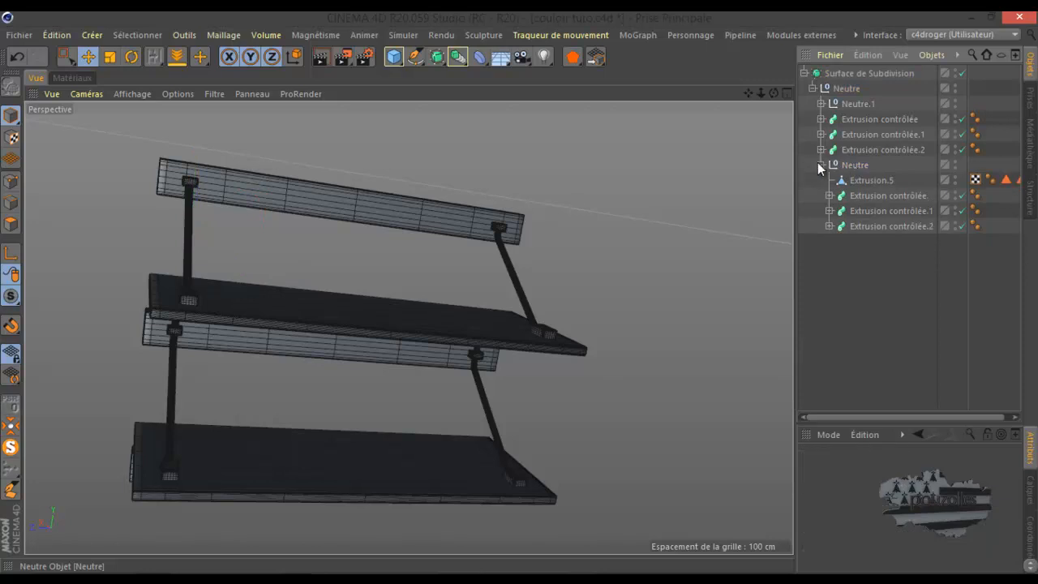
Step: Move the Extrusion.5 object out of the remaining Neutre group to the start of the Neutre.1 group
left_click(821, 164)
left_click(821, 164)
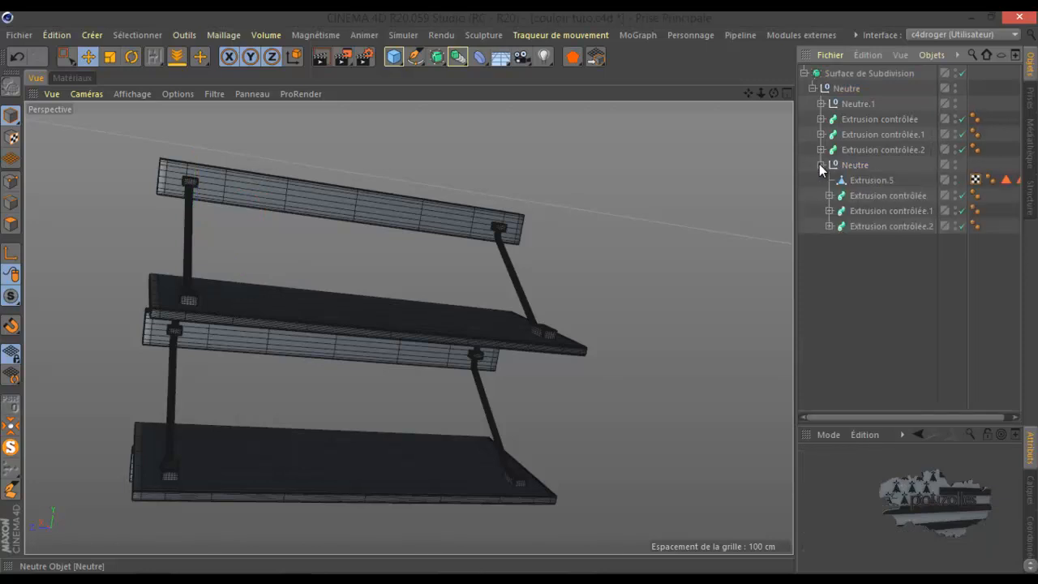
left_click(870, 180)
left_click(821, 104)
left_click(821, 104)
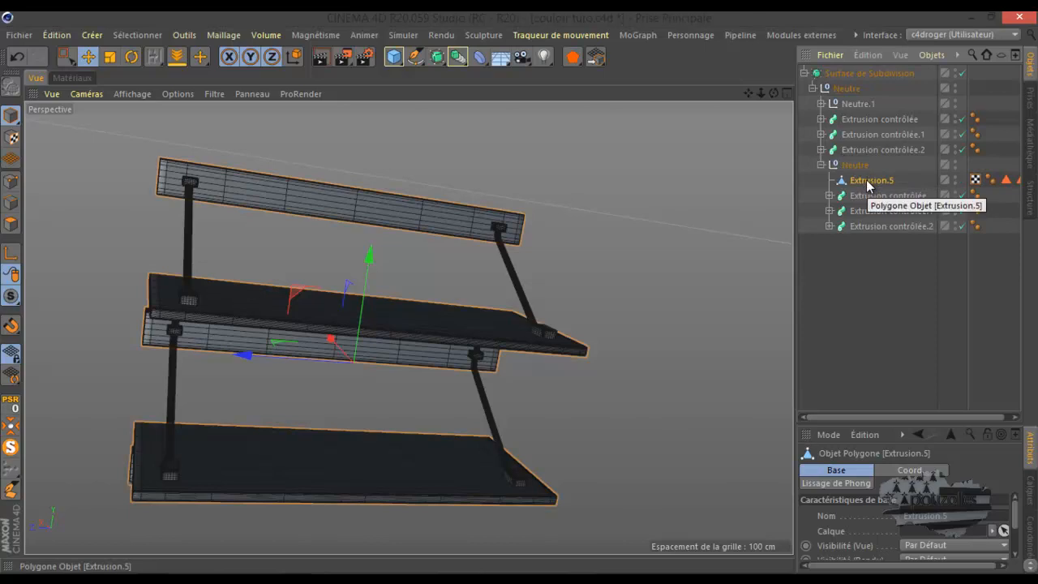
left_click(821, 104)
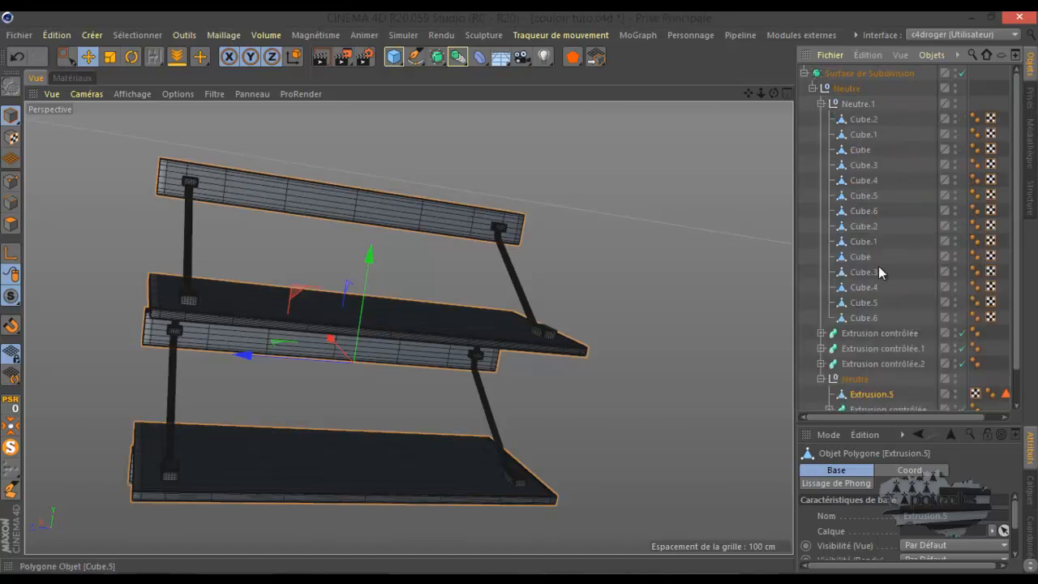
left_click_drag(867, 395, 861, 118)
Step: Examine the Extrusion contrôlée objects one by one to see which shelf support each of them forms
scroll(836, 195, "down", 2)
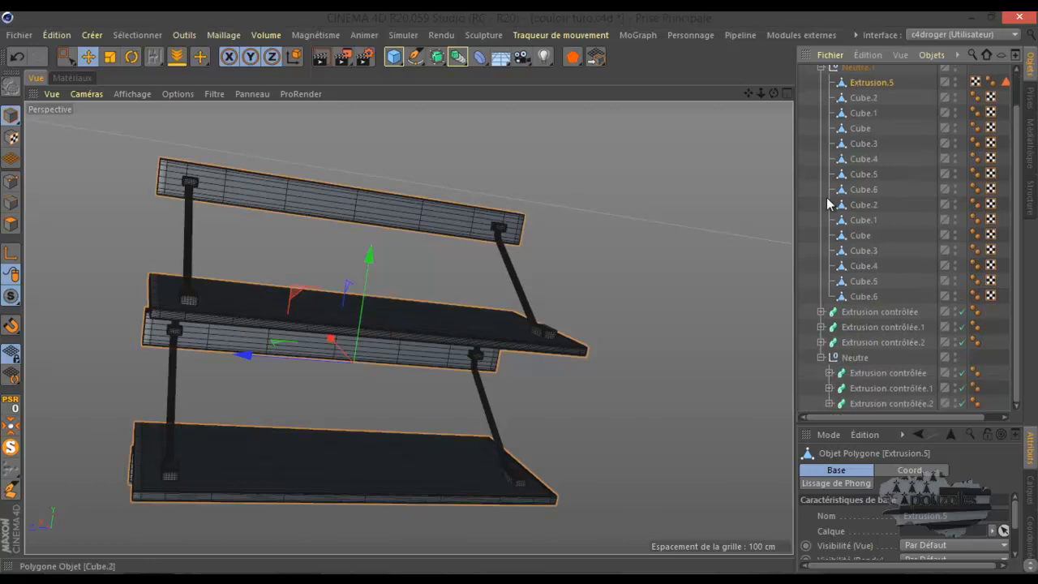
left_click(865, 373)
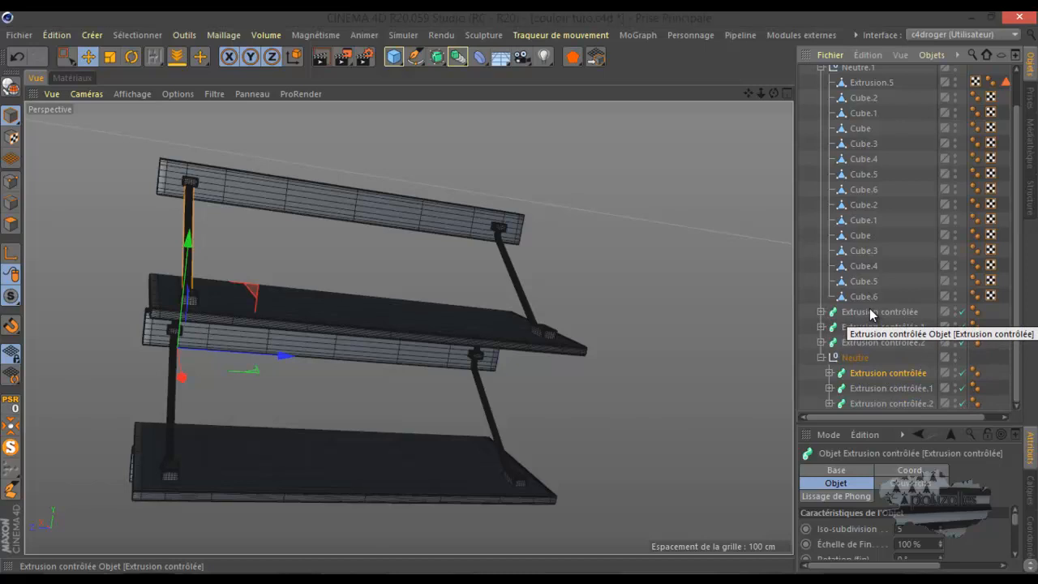
left_click(872, 313)
left_click(870, 340, "ctrl")
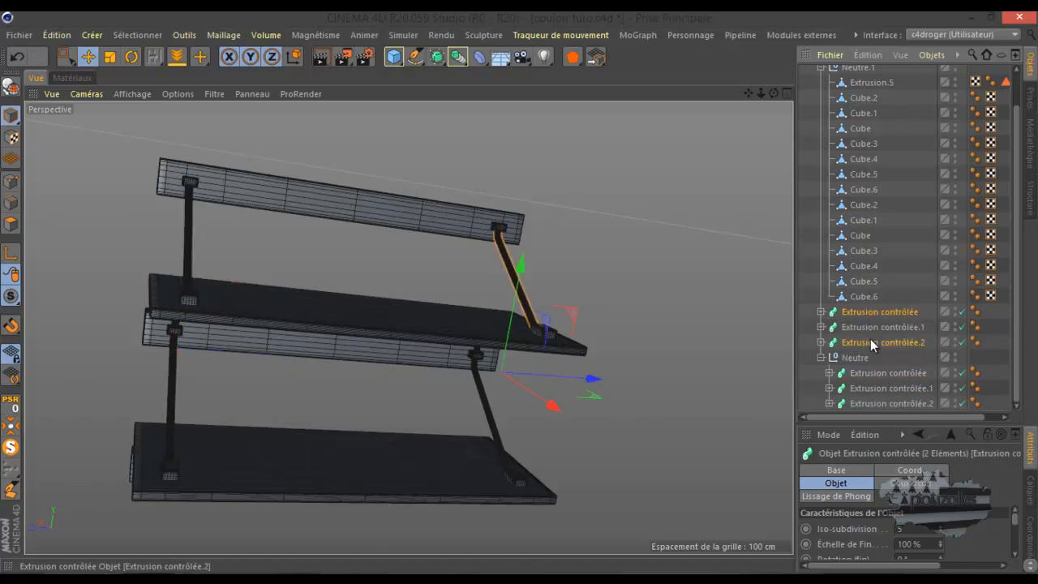
left_click(867, 326)
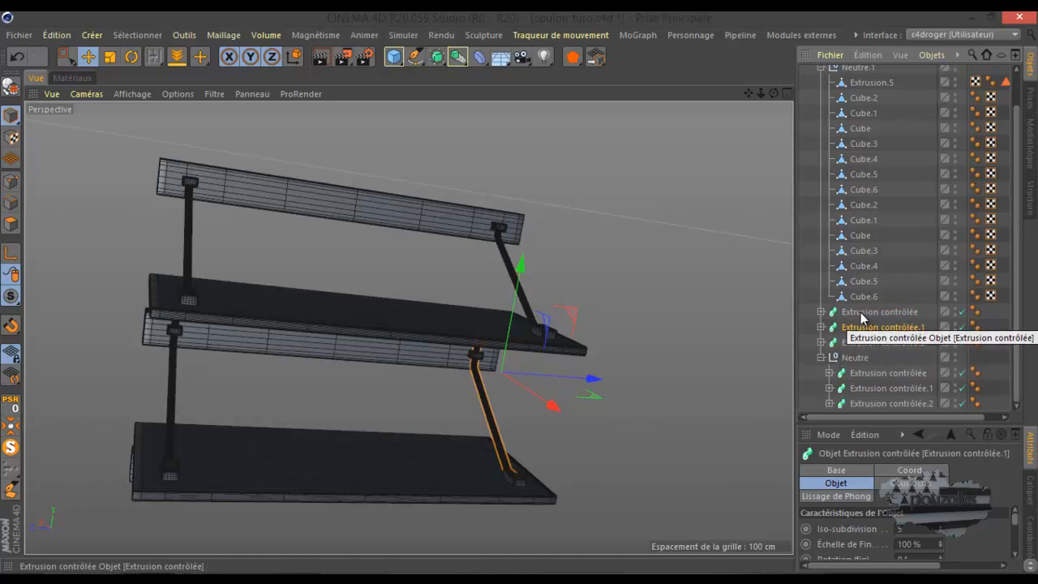
left_click(863, 315)
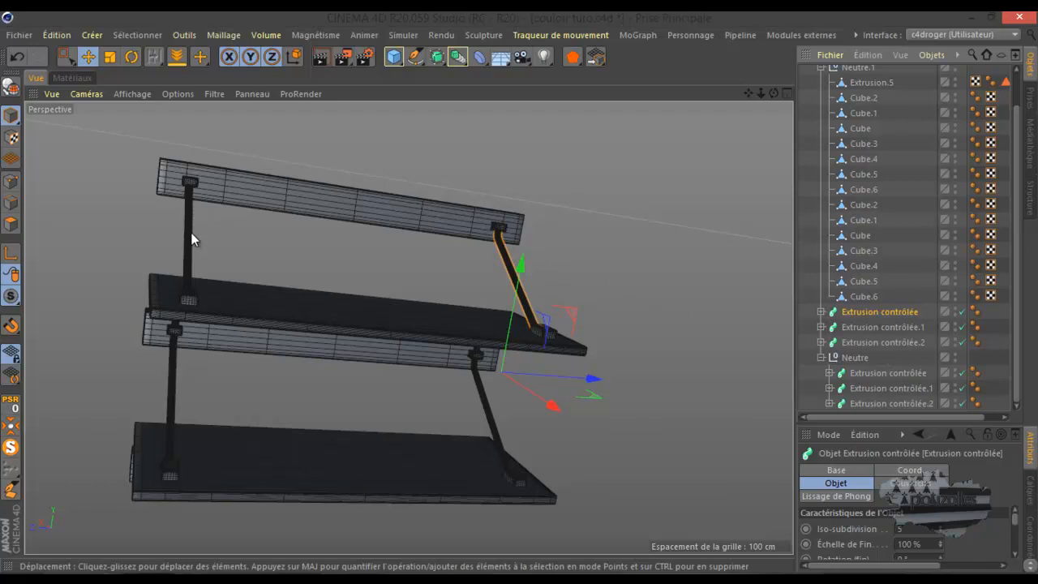
left_click(864, 329)
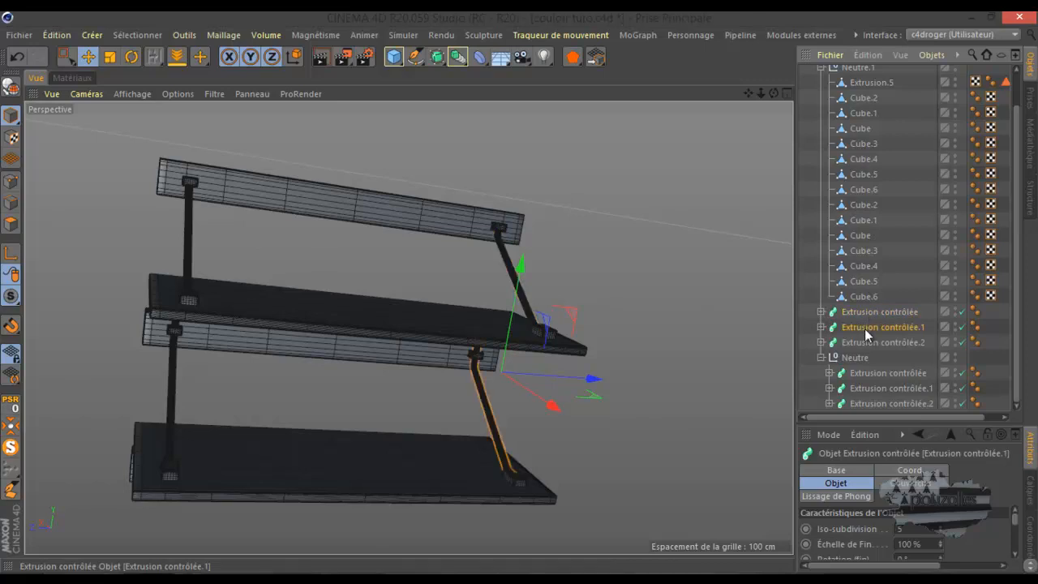
left_click(864, 343)
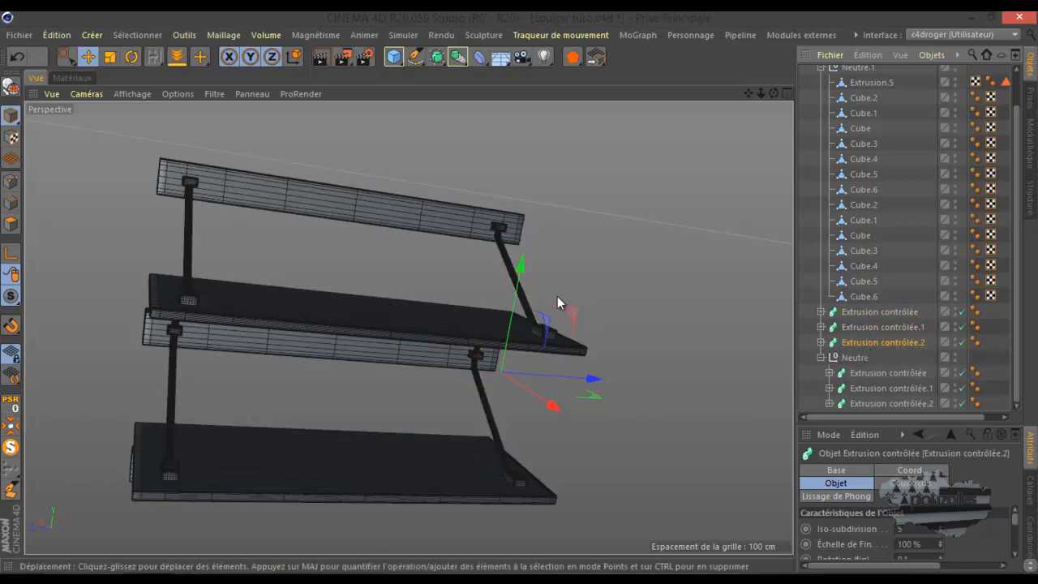
left_click(868, 313)
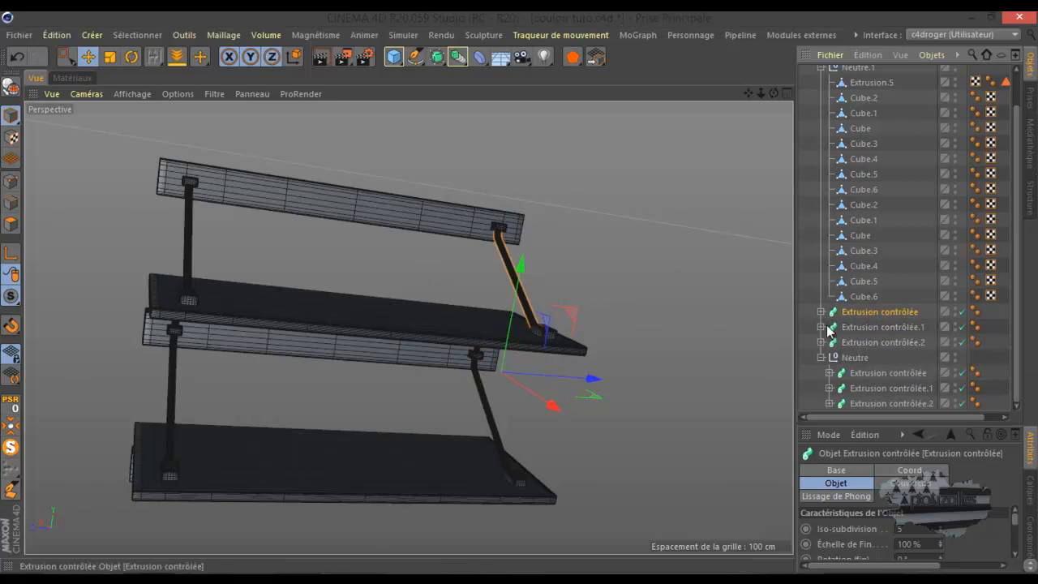
left_click(822, 357)
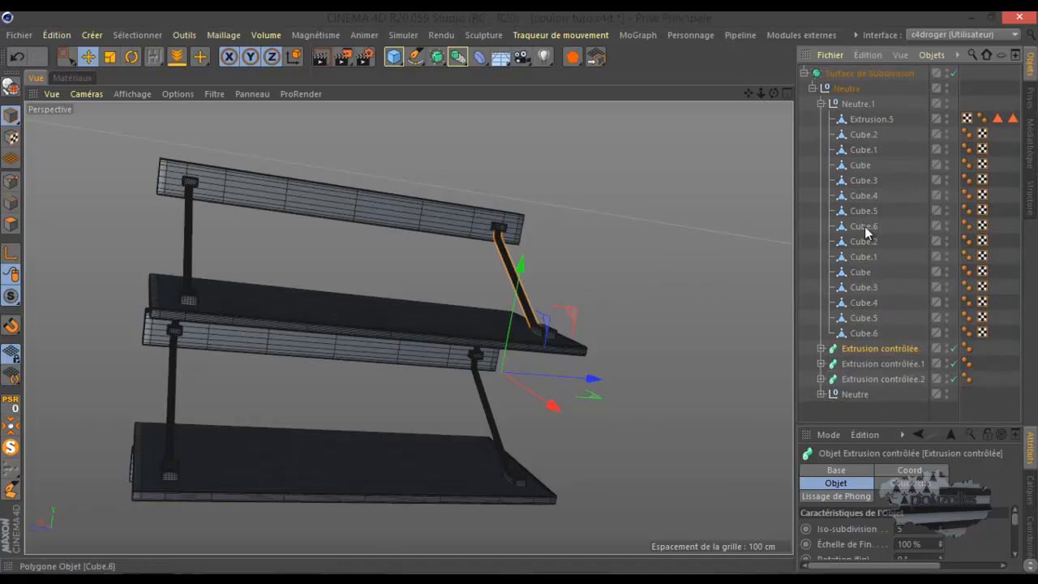
Step: In polygon mode, select all polygons of the top and middle bars of Extrusion.5
left_click(864, 121)
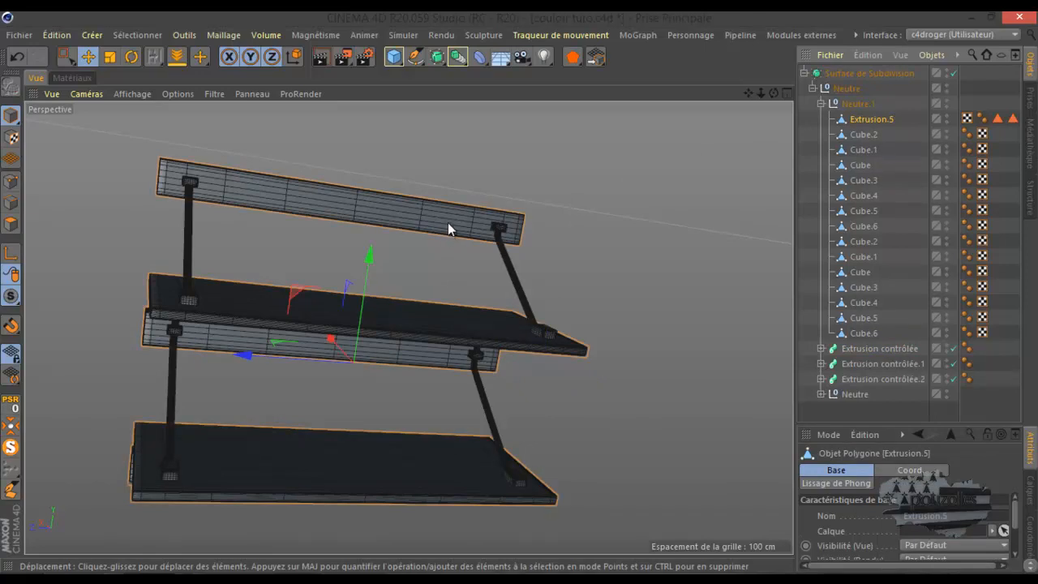
left_click(10, 225)
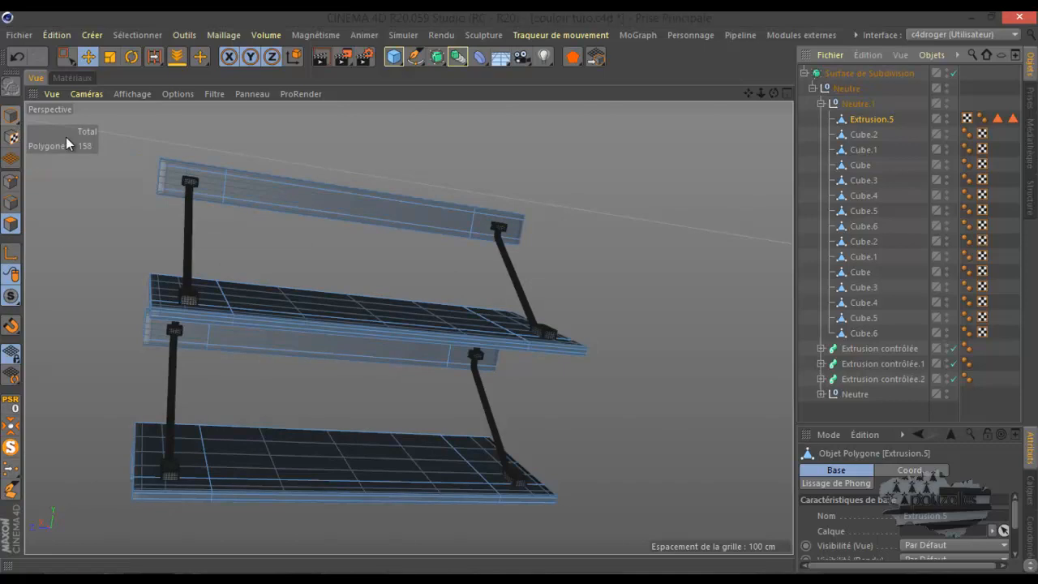
double_click(264, 184)
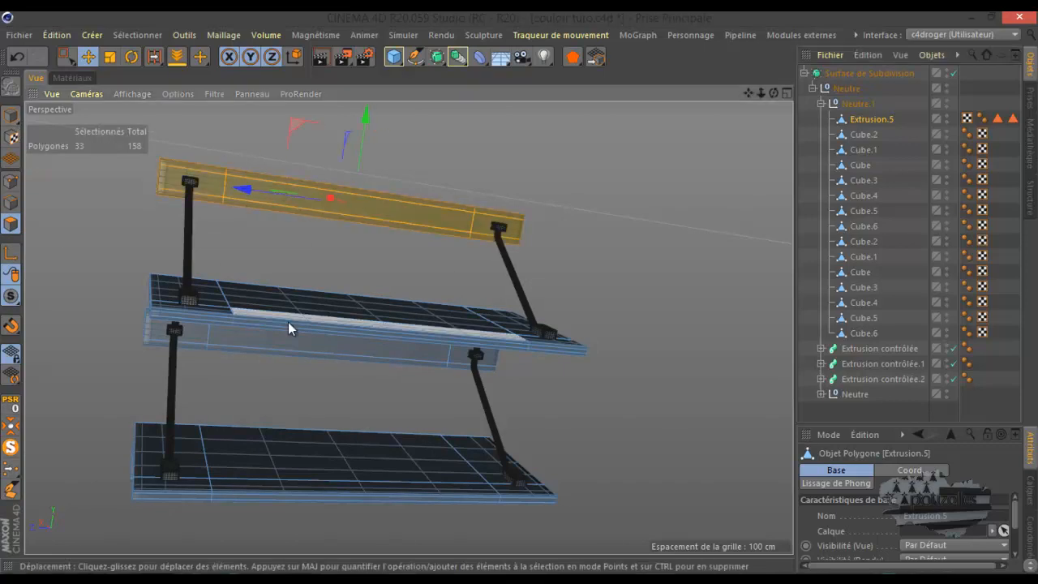
double_click(262, 349, "shift")
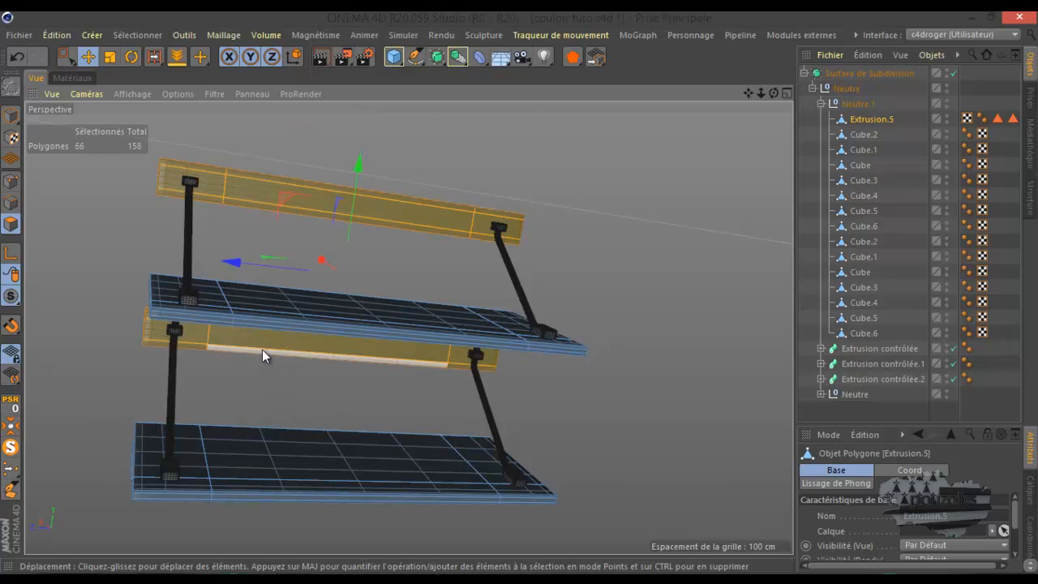
left_click_drag(773, 92, 519, 289)
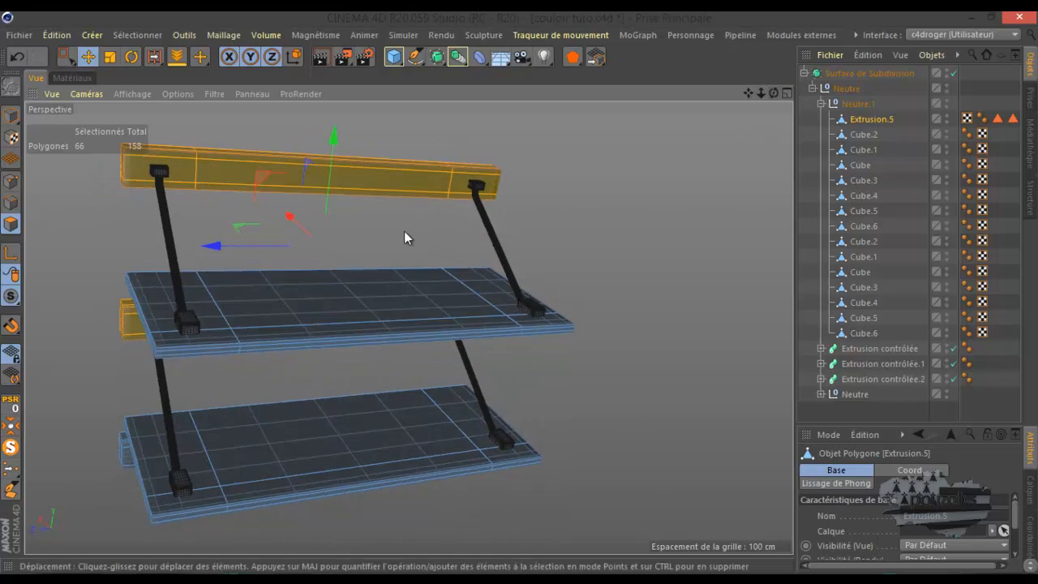
scroll(404, 231, "down", 2)
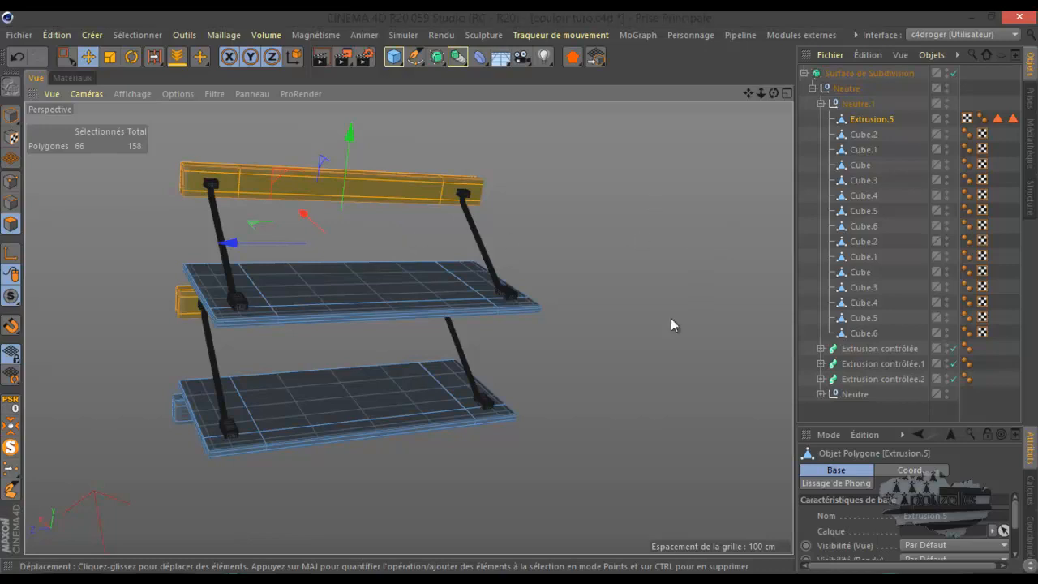
Step: Convert all six Extrusion contrôlée objects, including those in the last Neutre group, into editable polygon objects
left_click(821, 394)
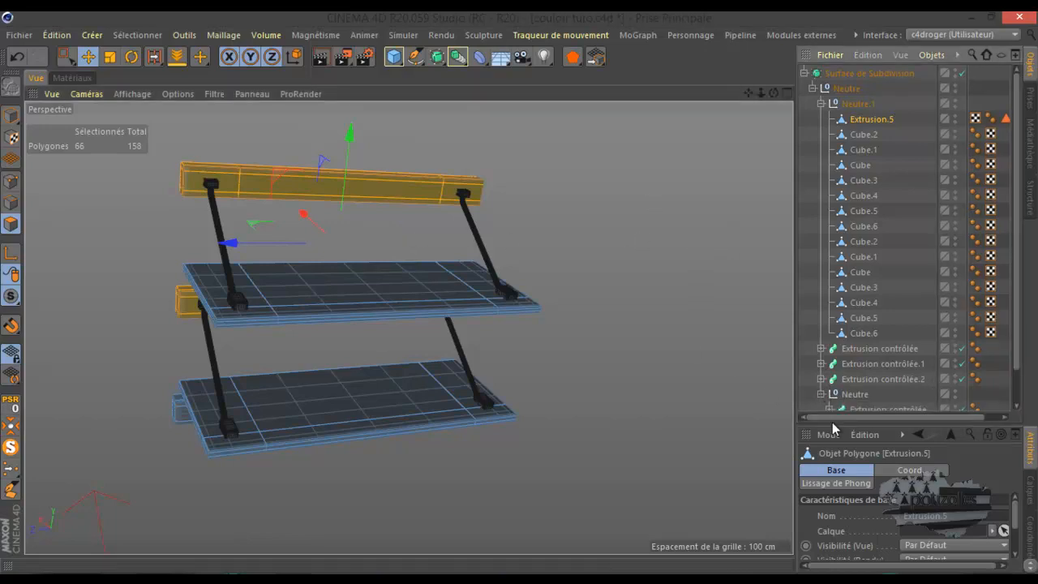
scroll(826, 311, "down", 2)
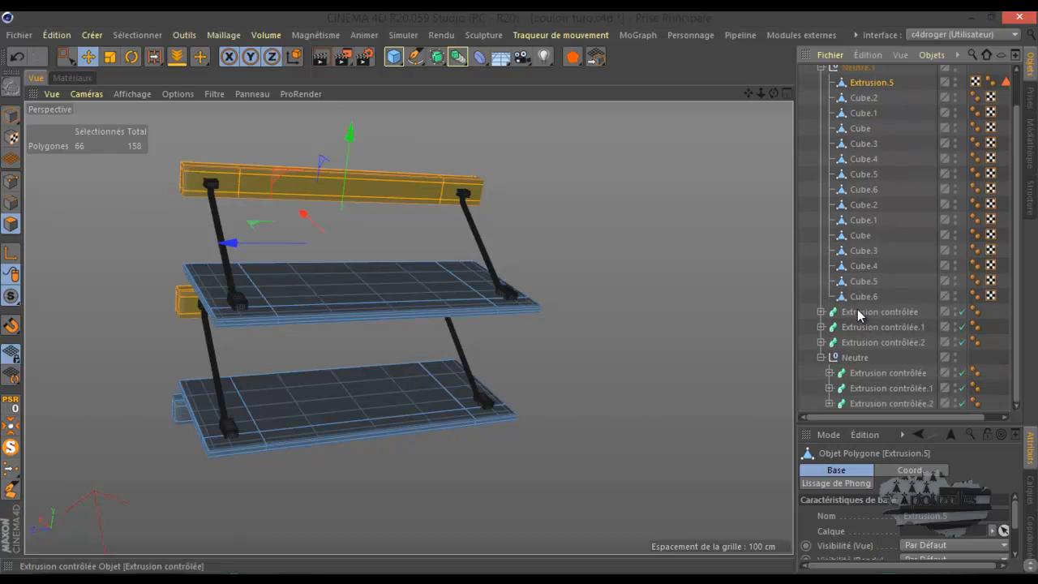
left_click(862, 313)
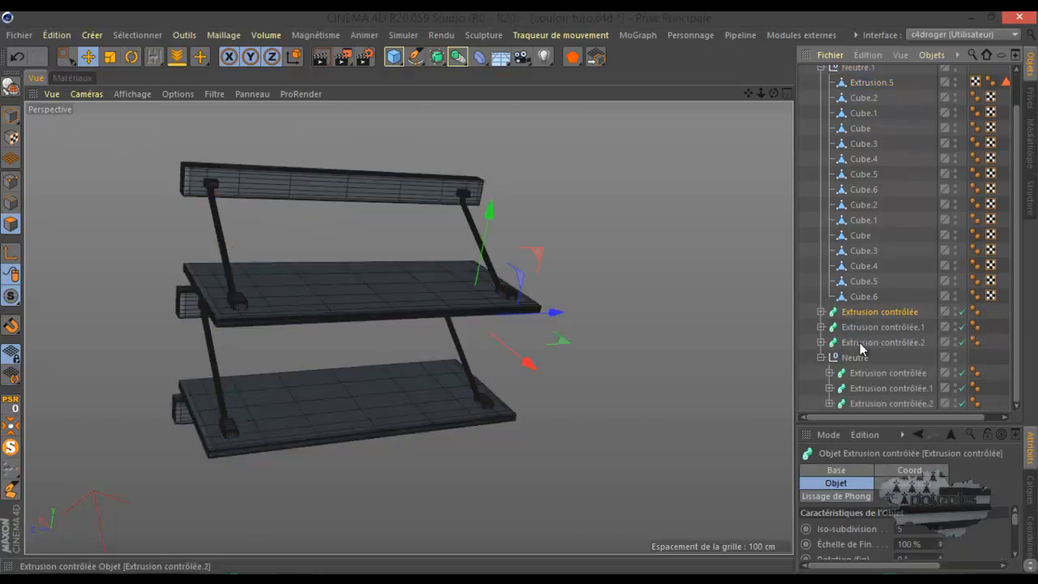
left_click(870, 372, "ctrl")
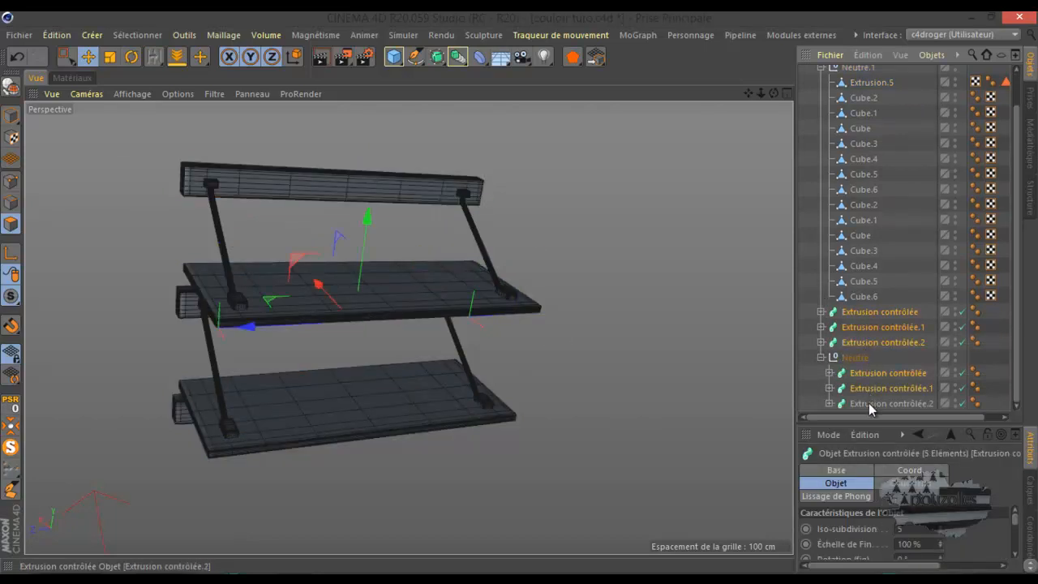
left_click(15, 86)
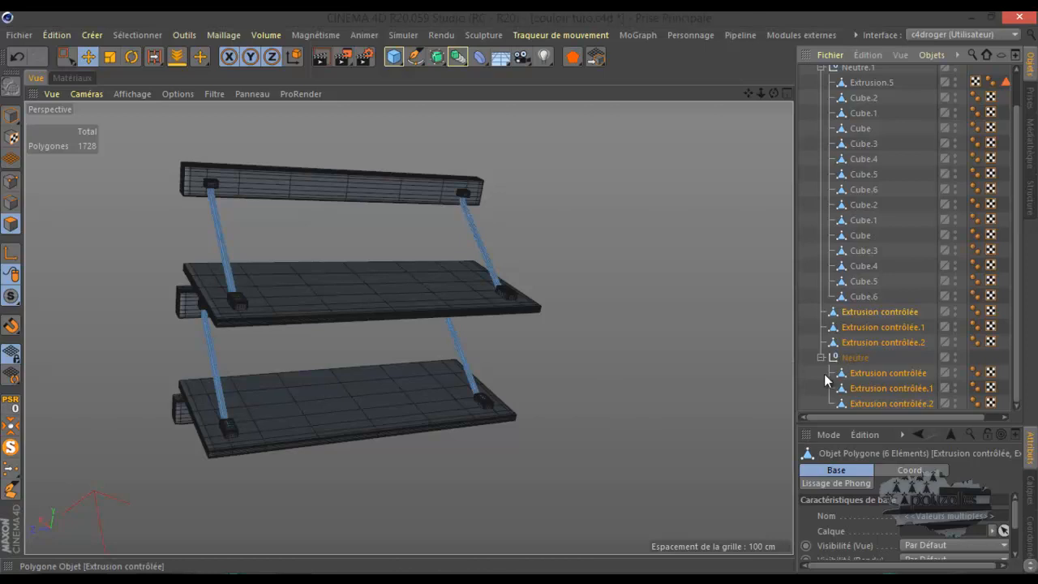
Step: Move the three Extrusion contrôlée objects out of the last Neutre group and delete the emptied group
left_click_drag(820, 372, 851, 411)
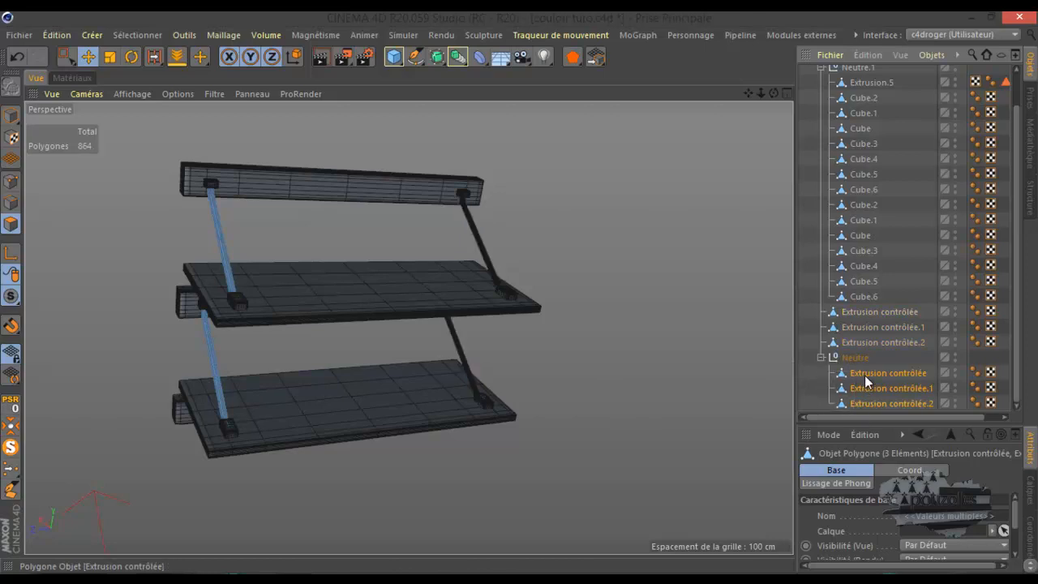
left_click_drag(862, 348, 862, 348)
left_click(859, 402)
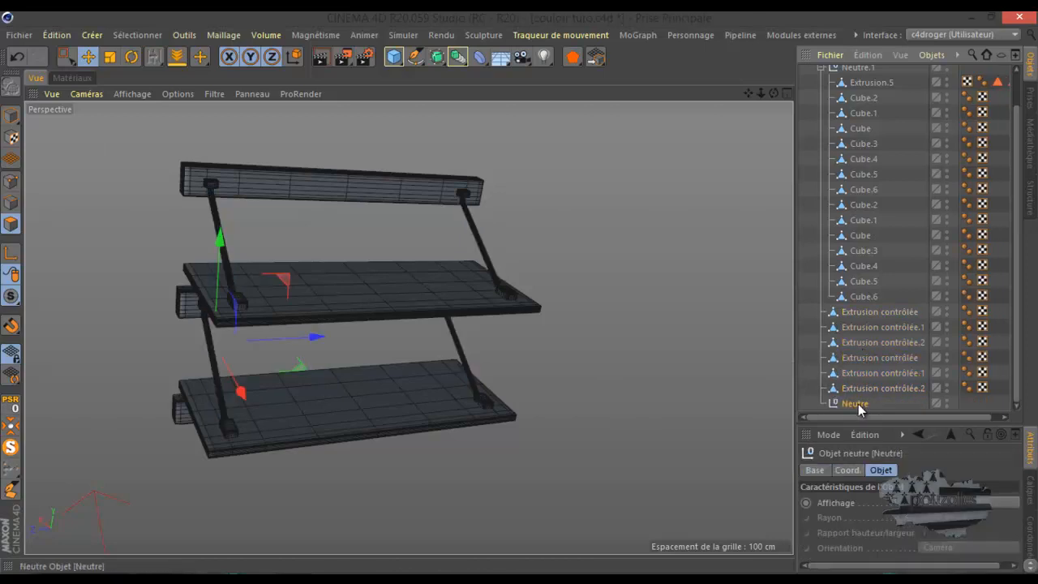
key("Delete")
Step: Merge Extrusion.5, all the Cube parts and the six Extrusion contrôlée objects into one mesh with Connect Objects + Delete
left_click_drag(819, 316, 840, 405)
left_click_drag(817, 90, 907, 398)
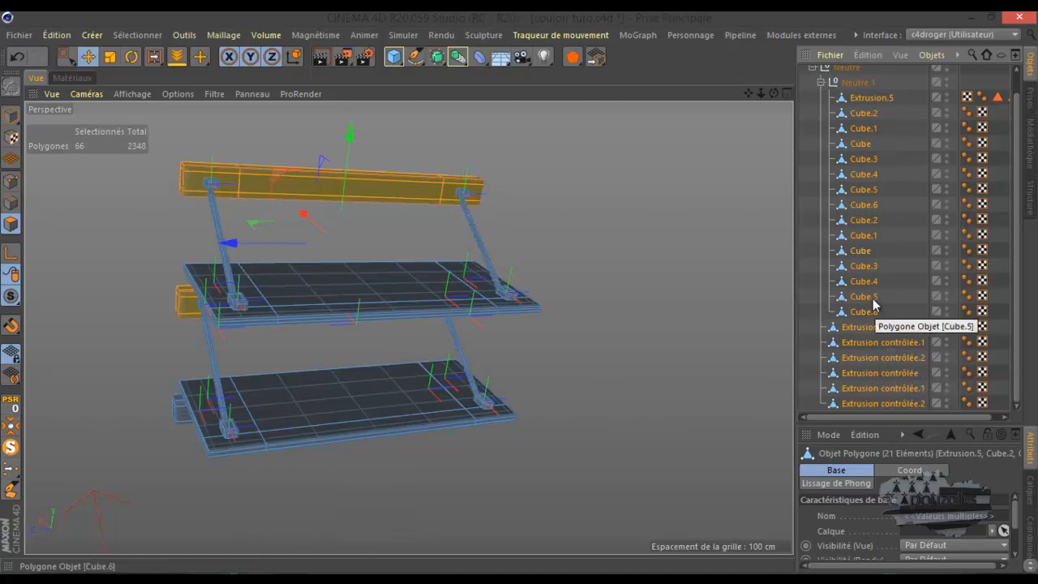
right_click(856, 191)
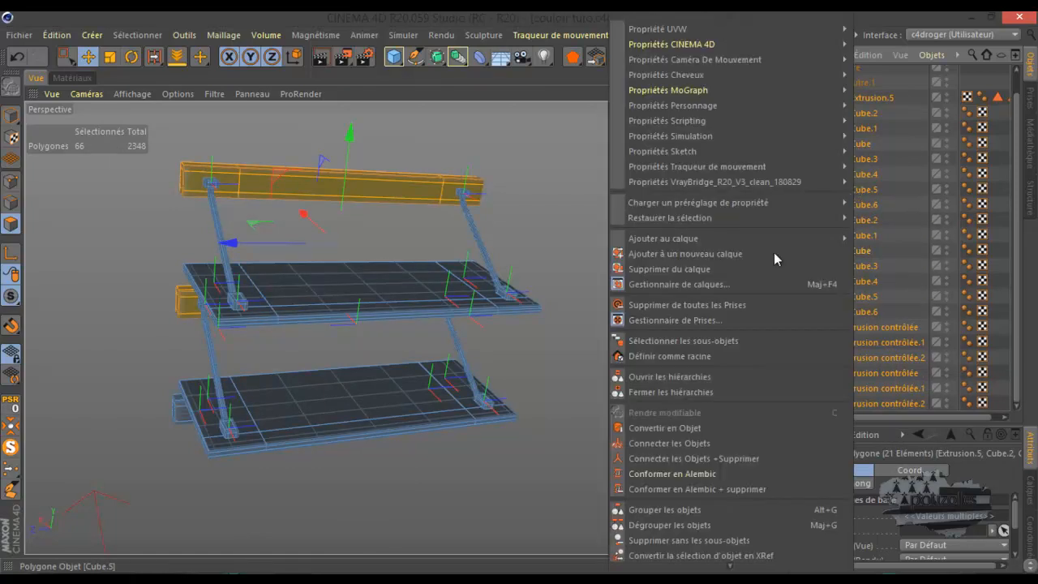
left_click(735, 457)
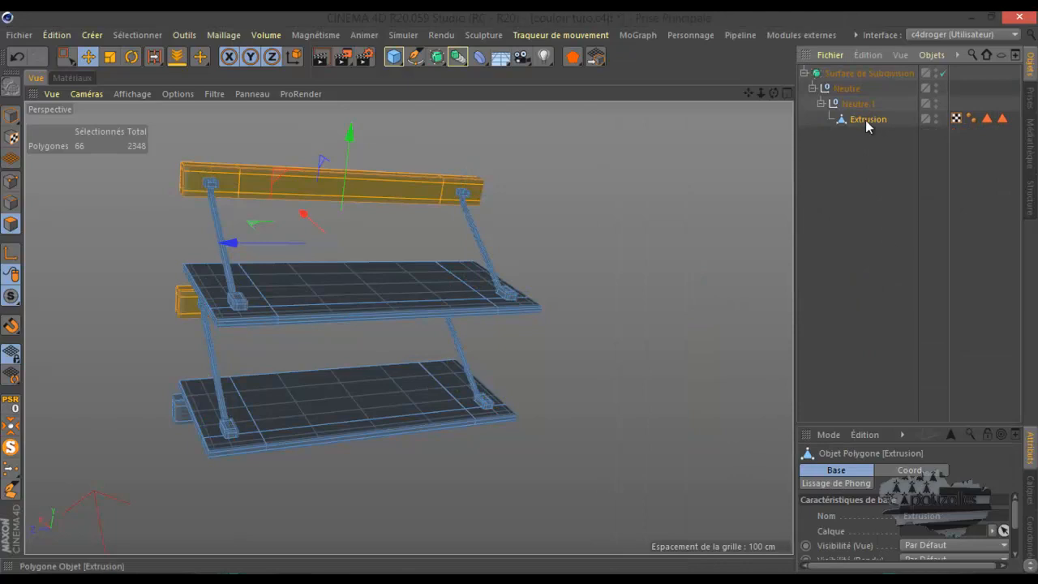
Step: Take the merged Extrusion out of the Neutre groups, delete those empty groups and place the mesh directly under Surface de Subdivision
left_click_drag(864, 127, 864, 172)
left_click(848, 88)
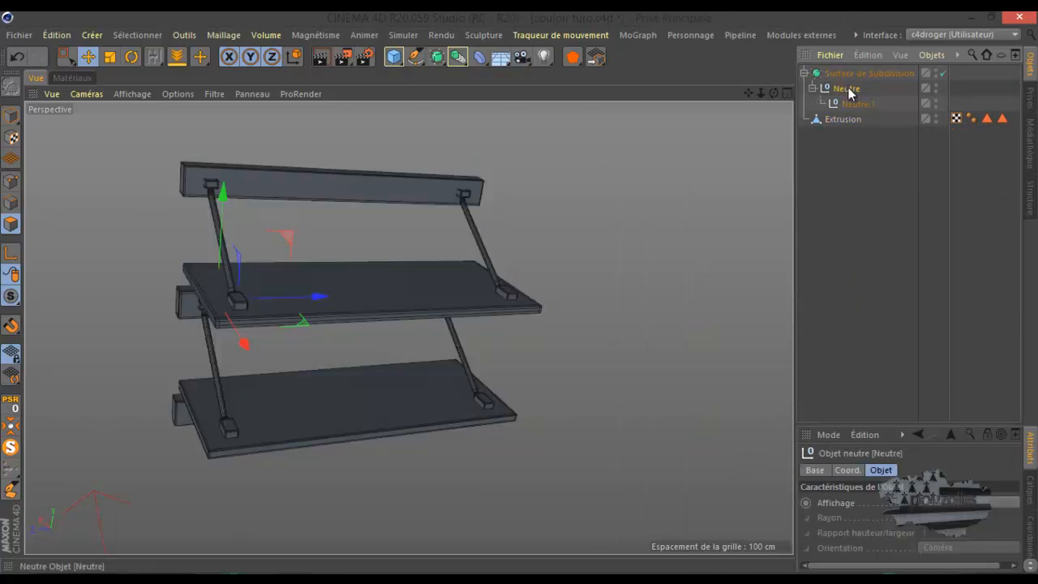
key("Delete")
left_click(848, 88)
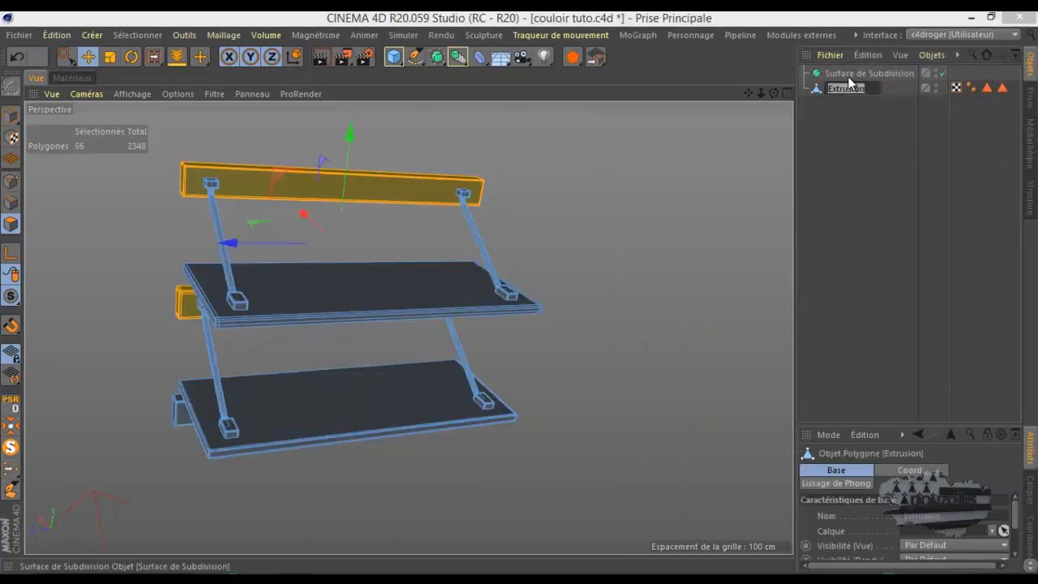
left_click_drag(820, 90, 854, 74)
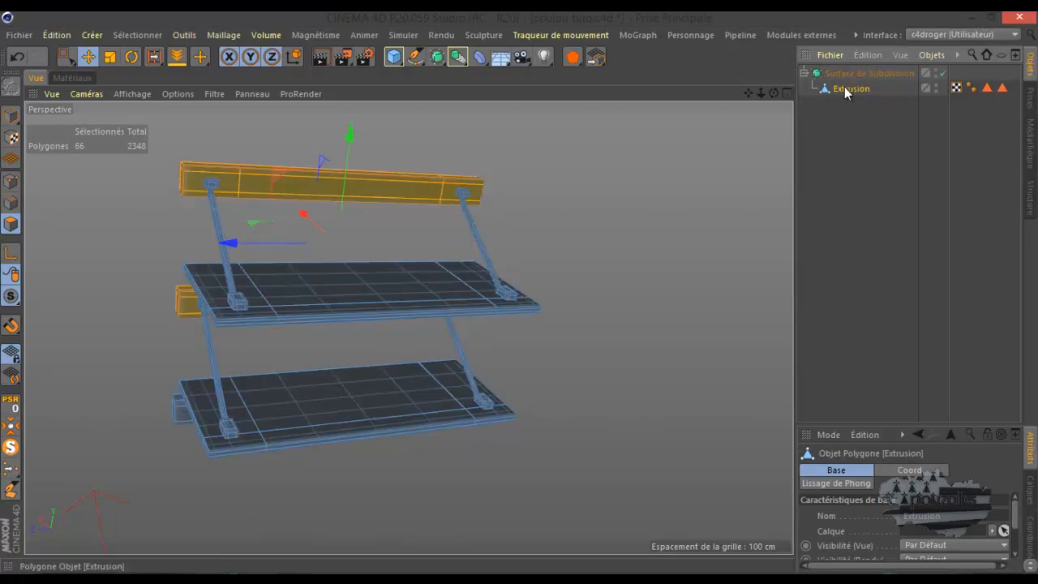
Step: Examine the merged Extrusion mesh by selecting the connected polygons of one upper support rod
scroll(363, 213, "down", 4)
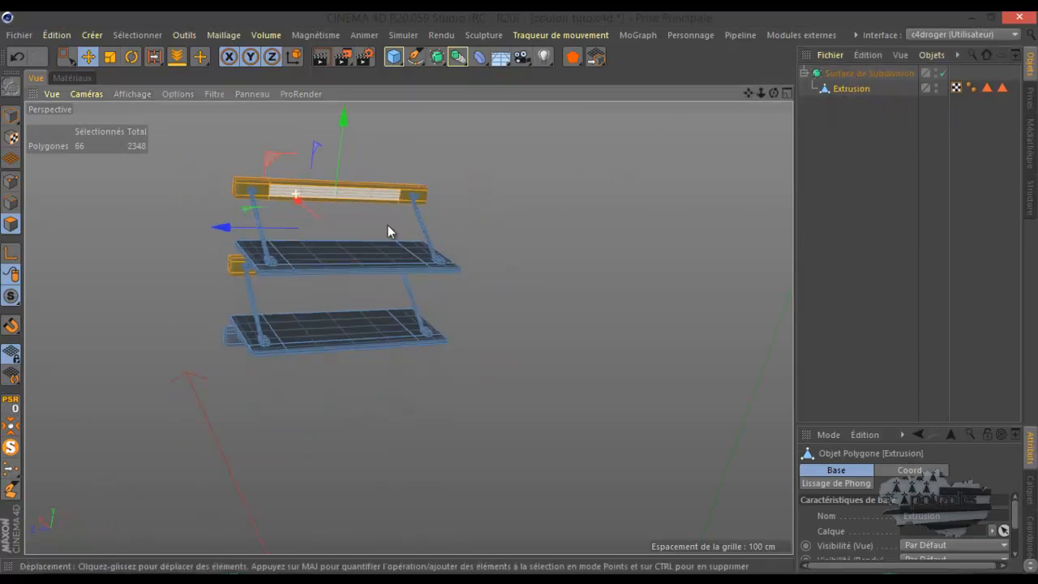
left_click(368, 224)
scroll(247, 212, "up", 6)
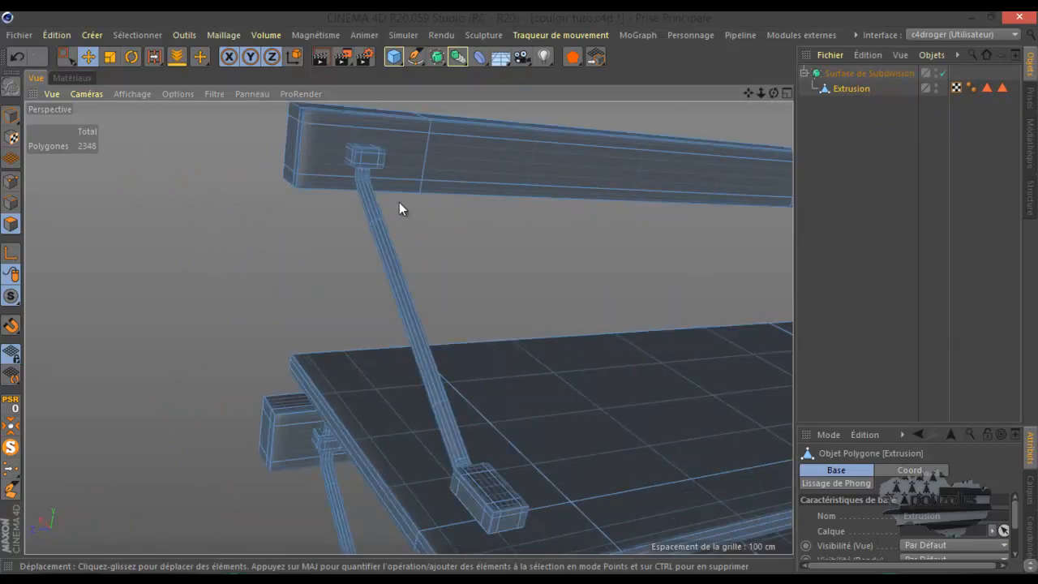
double_click(382, 238)
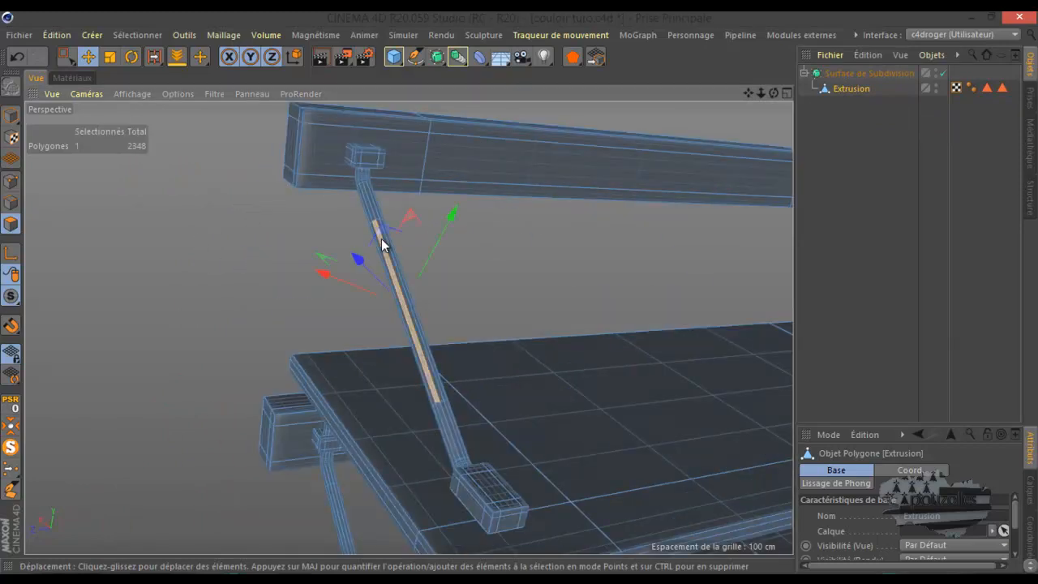
scroll(238, 247, "down", 3)
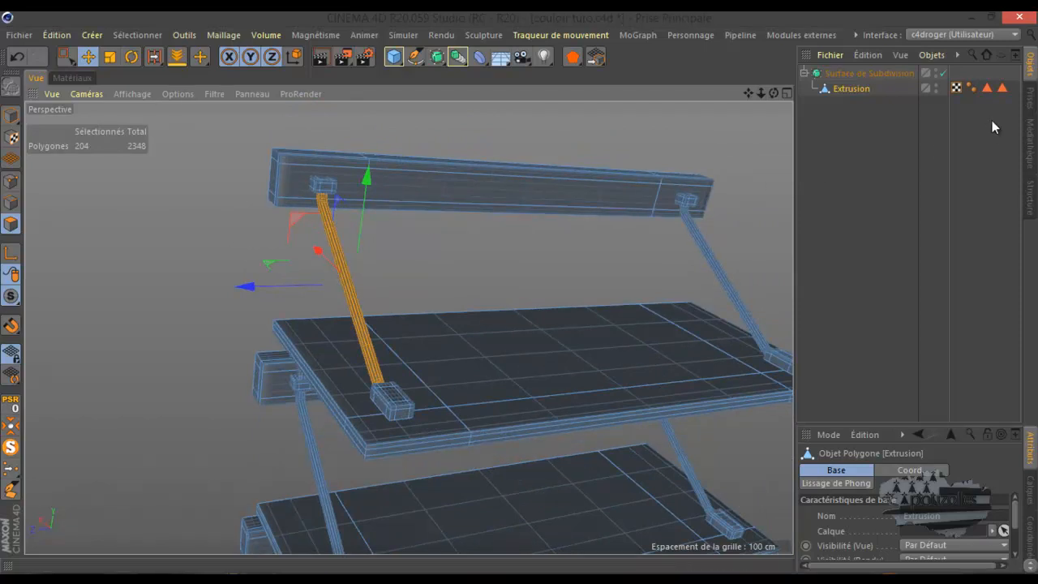
Step: Delete the two polygon selection tags from the Extrusion object
left_click(997, 92)
key("Delete")
left_click(988, 88)
key("Delete")
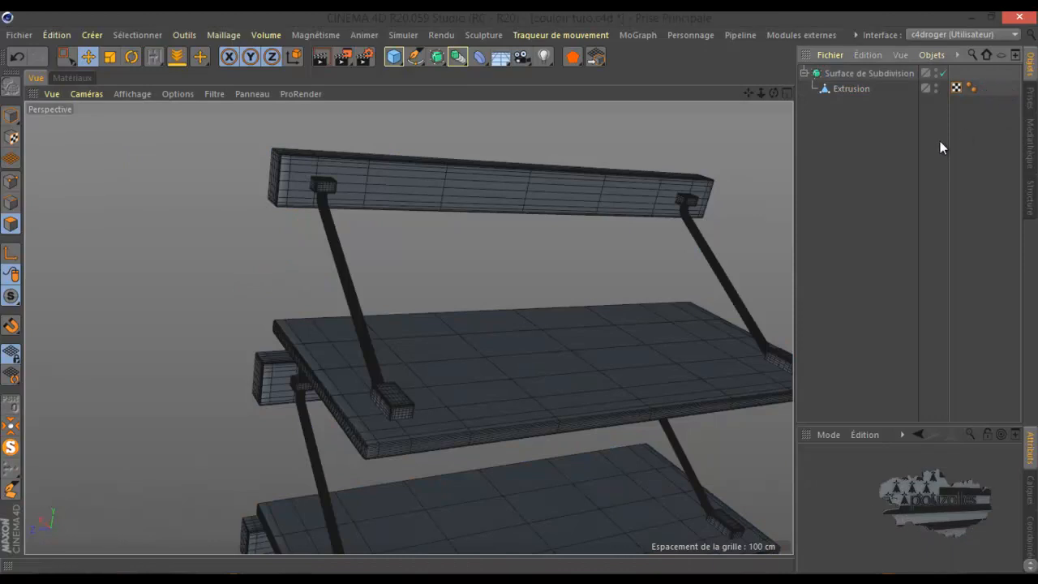
Step: Examine the bracket block on the top bar by selecting its connected polygons, and clear the selection
left_click(876, 88)
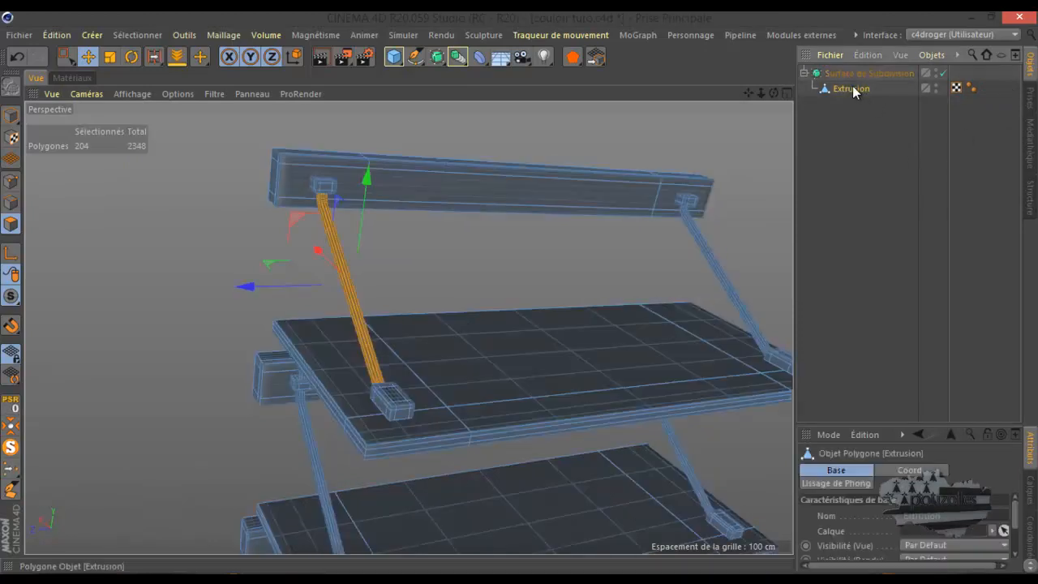
double_click(323, 187)
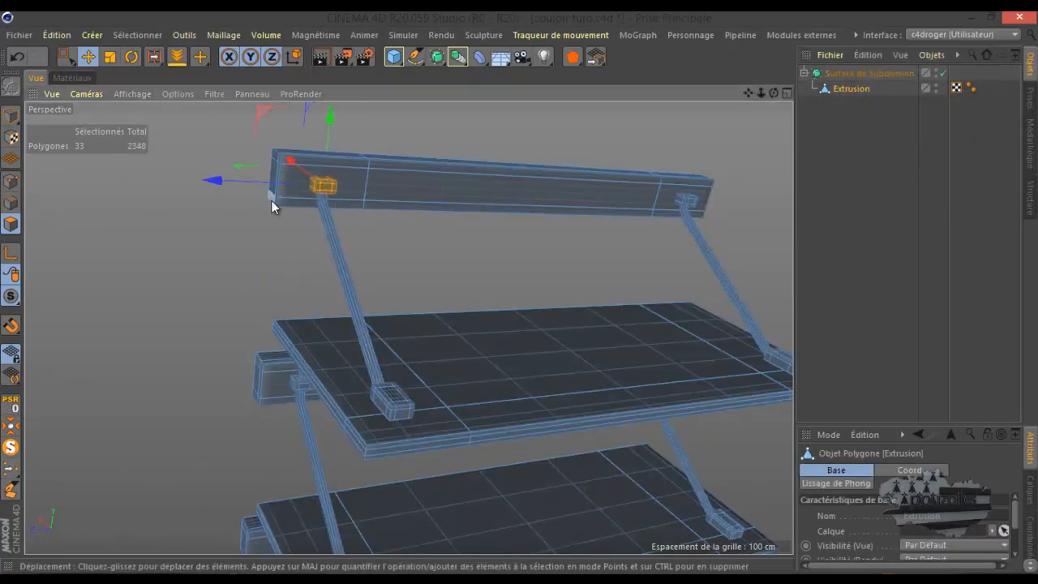
scroll(269, 203, "down", 1)
left_click(217, 221)
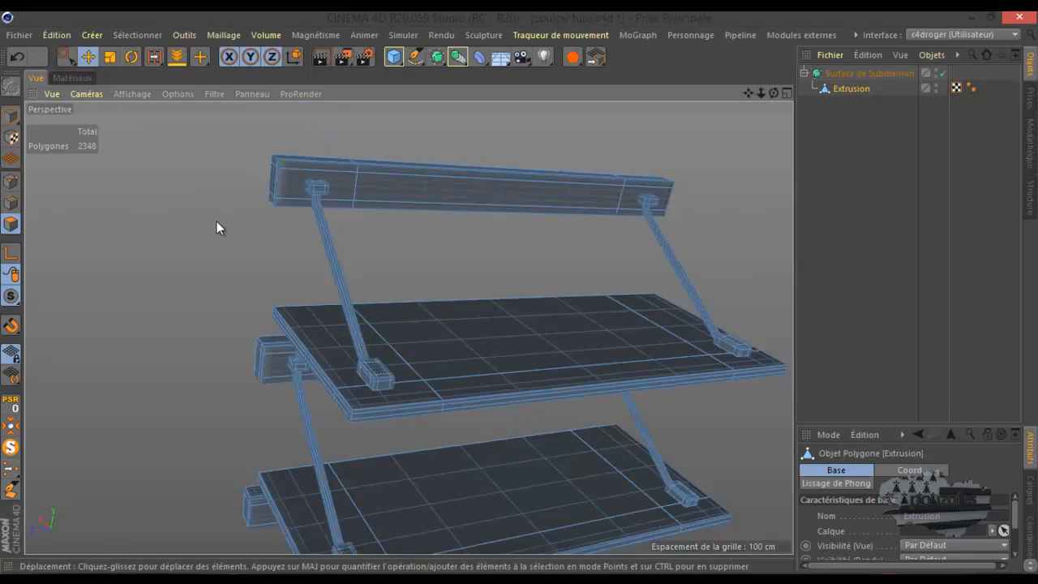
Step: Move the Extrusion mesh out of Surface de Subdivision and rename it etagere
left_click(855, 88)
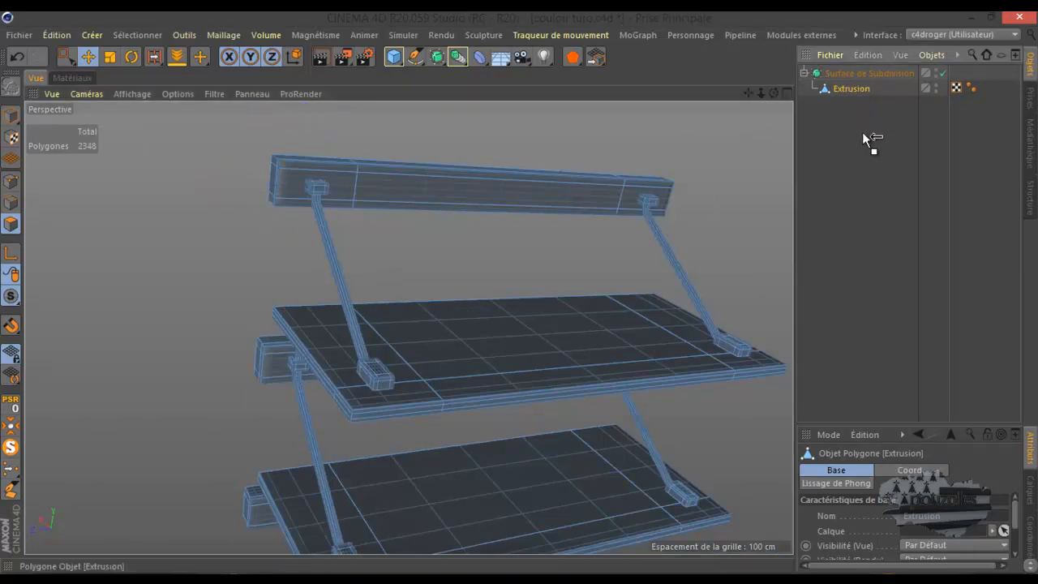
double_click(844, 88)
type("c")
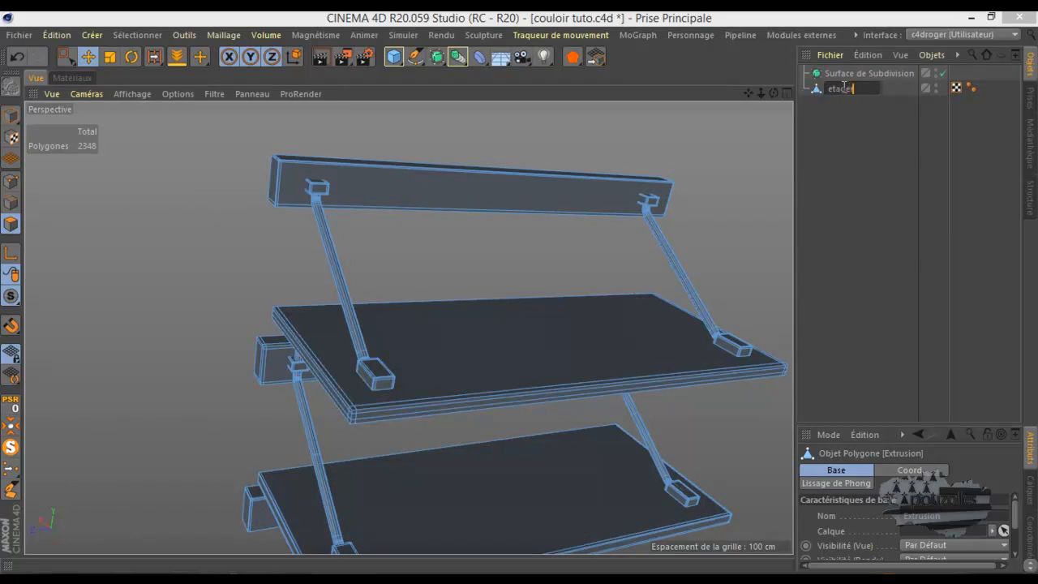
key("Return")
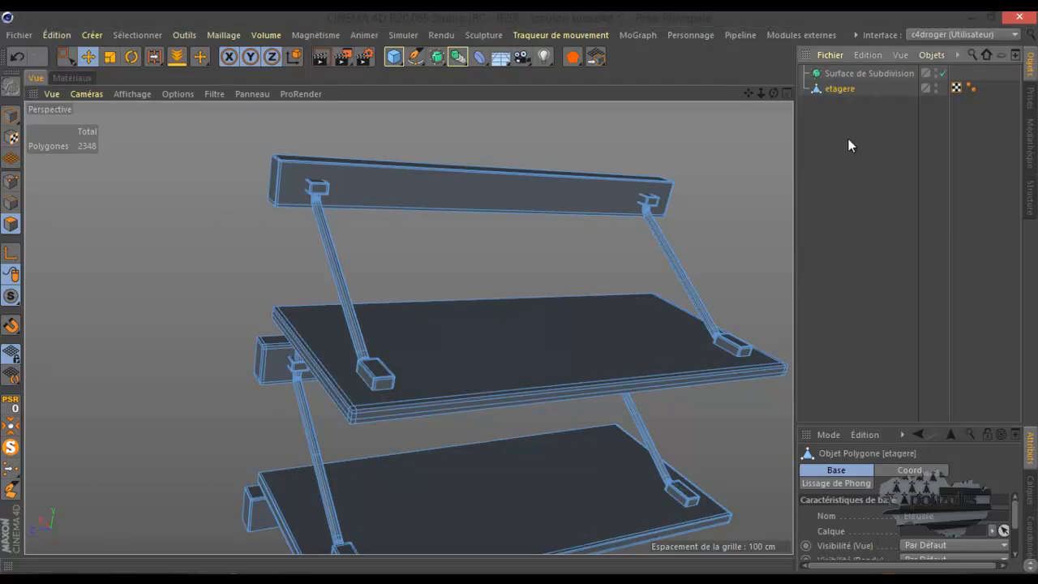
Step: Delete the empty Surface de Subdivision object and leave solo mode with etagere selected to bring back the whole corridor scene
left_click(839, 76)
key("Delete")
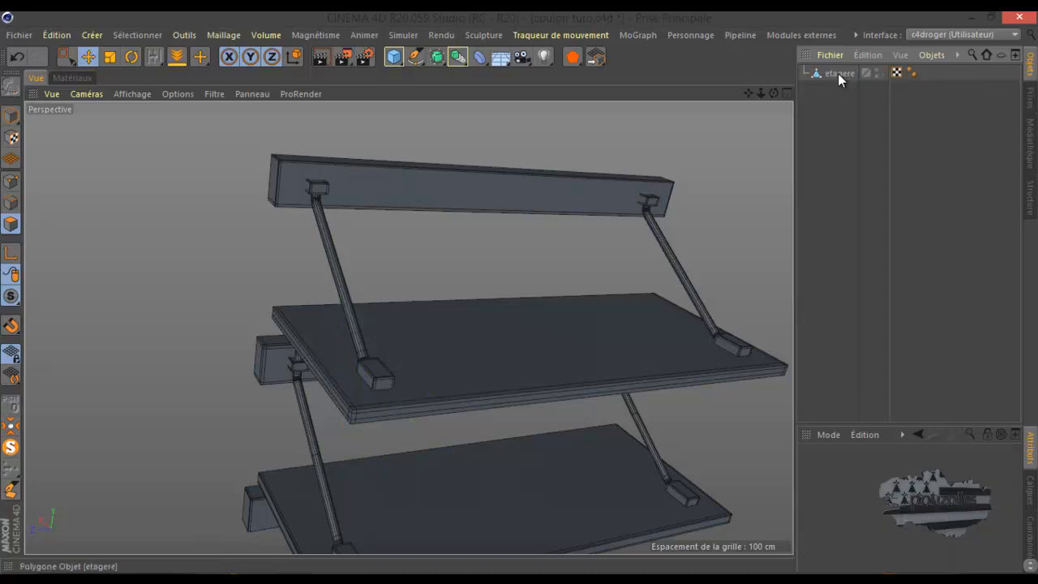
left_click(840, 73)
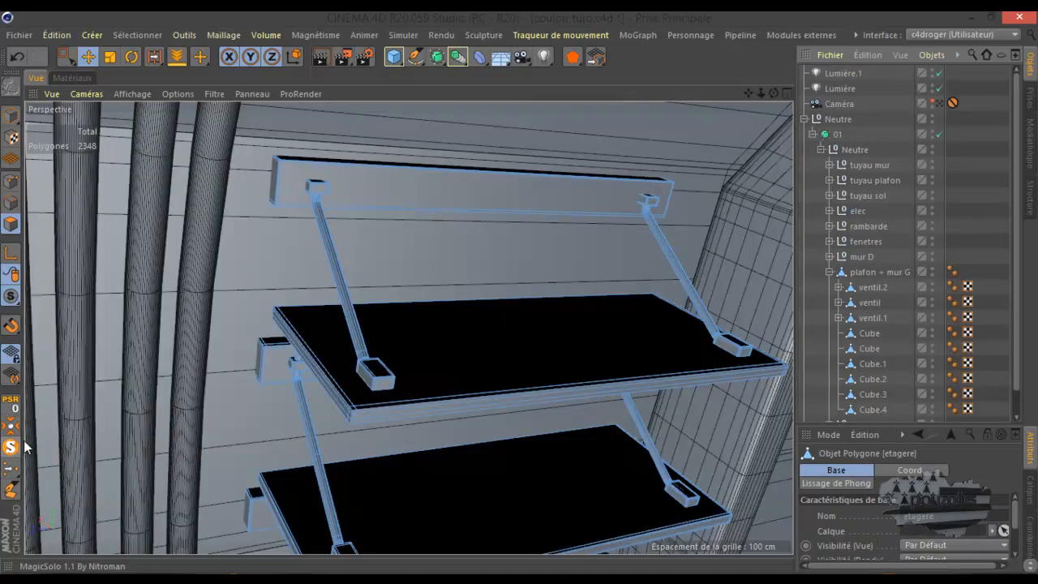
Step: Move etagere into the Neutre group under the 01 subdivision surface, ahead of tuyau mur
scroll(561, 245, "down", 1)
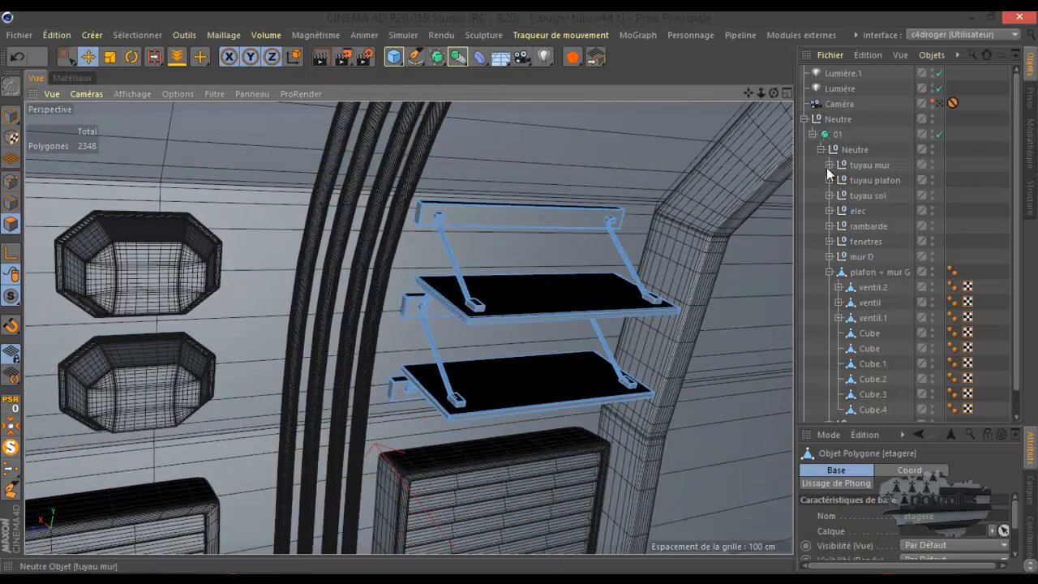
scroll(813, 187, "down", 1)
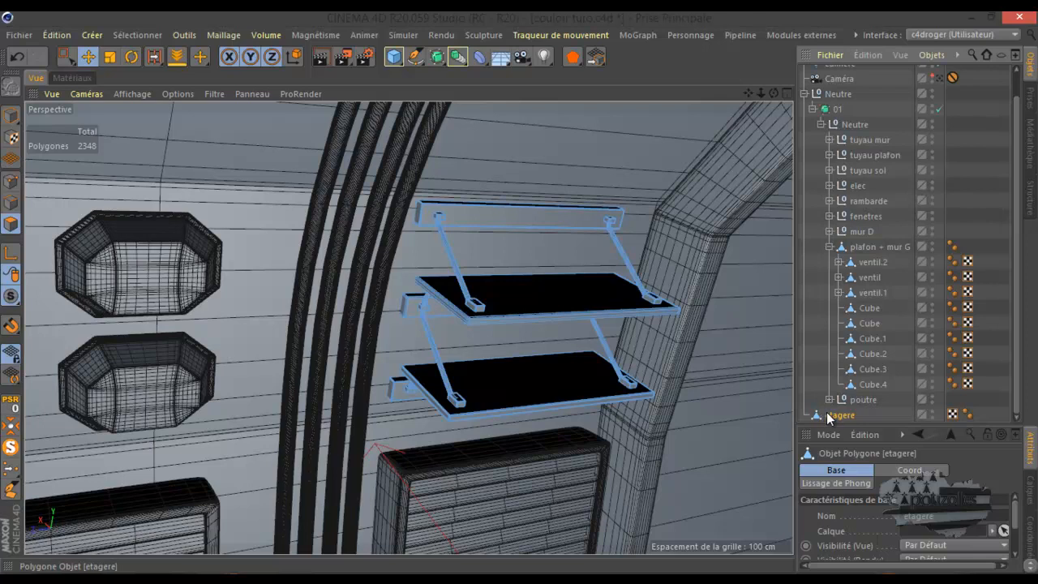
left_click_drag(831, 416, 849, 171)
left_click_drag(847, 128, 847, 130)
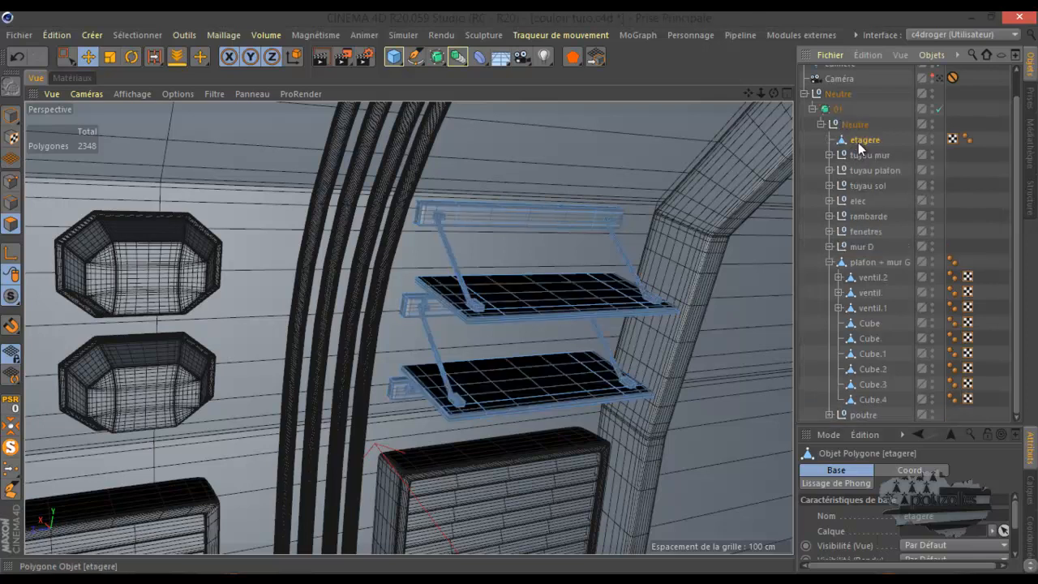
Step: Merge the six Cube objects inside plafon + mur G into one mesh with Connect Objects + Delete
left_click(830, 262)
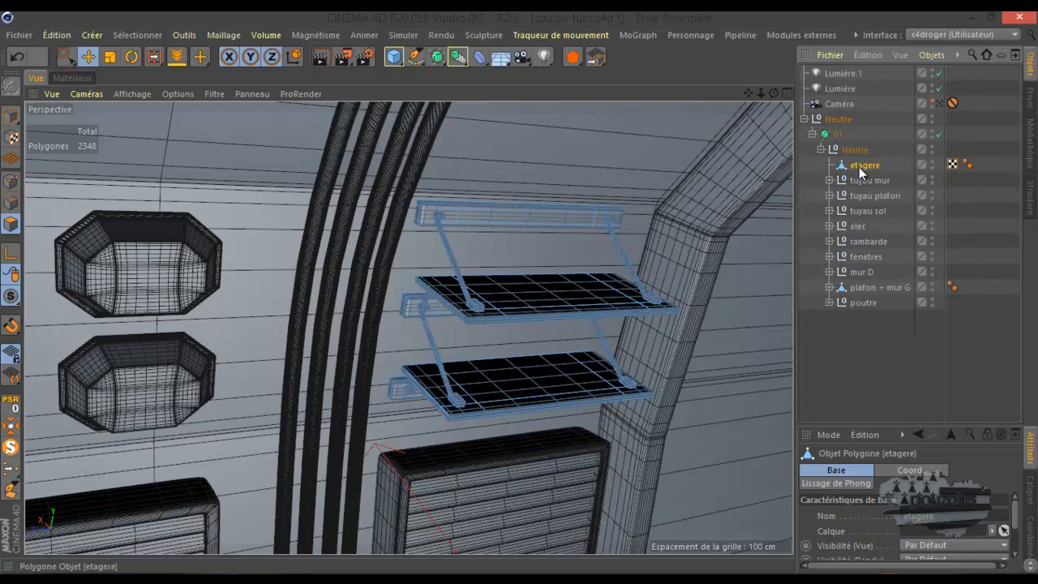
left_click(830, 287)
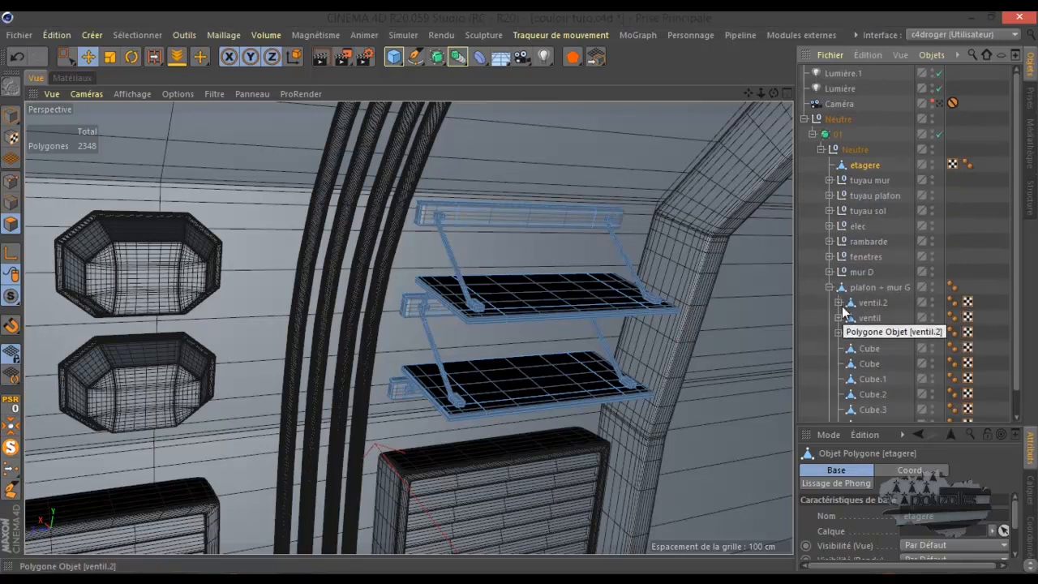
left_click(865, 349)
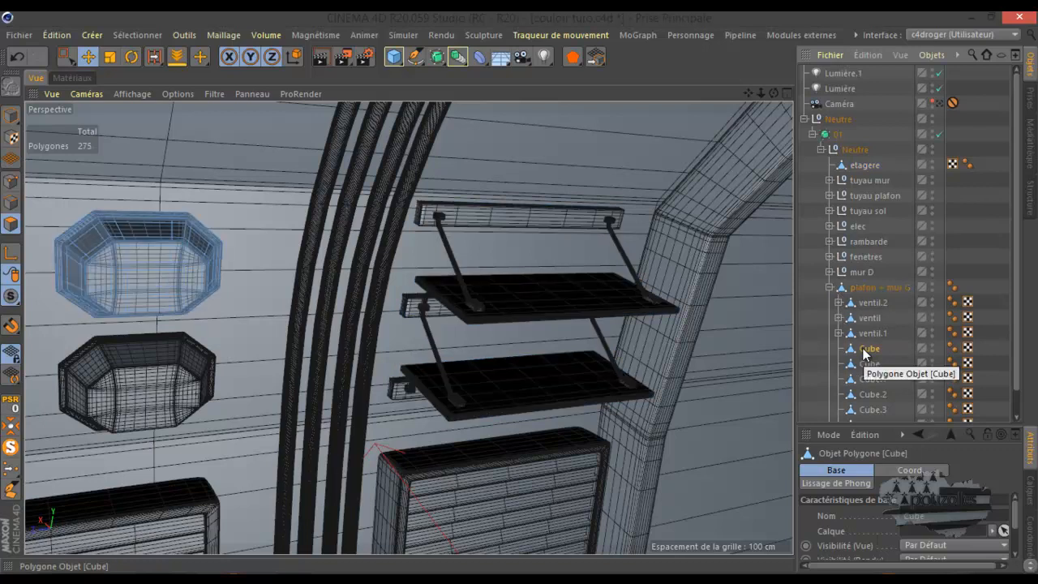
scroll(868, 345, "down", 1)
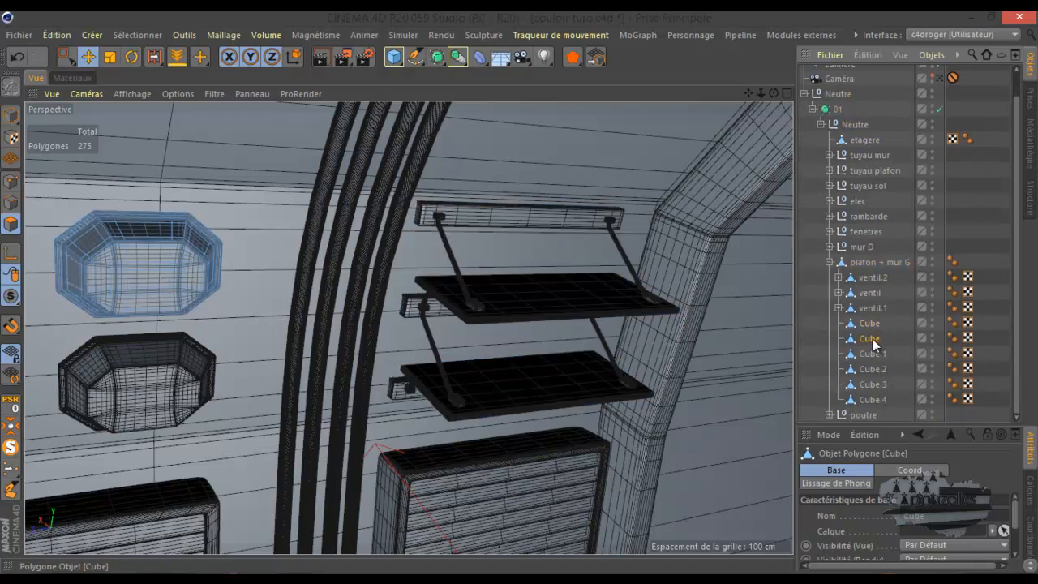
left_click(873, 354)
left_click(873, 369)
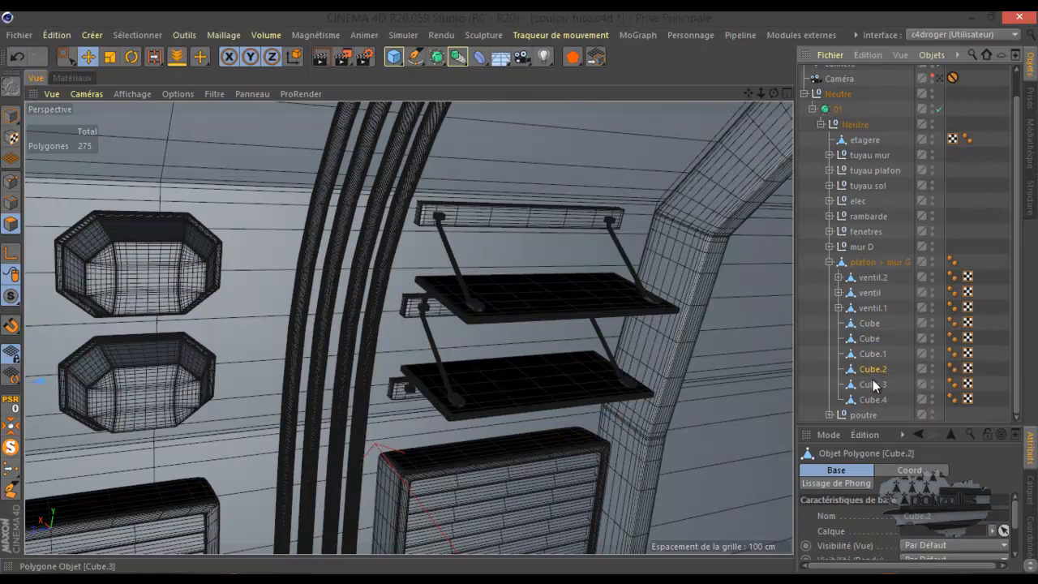
left_click_drag(898, 406, 839, 322)
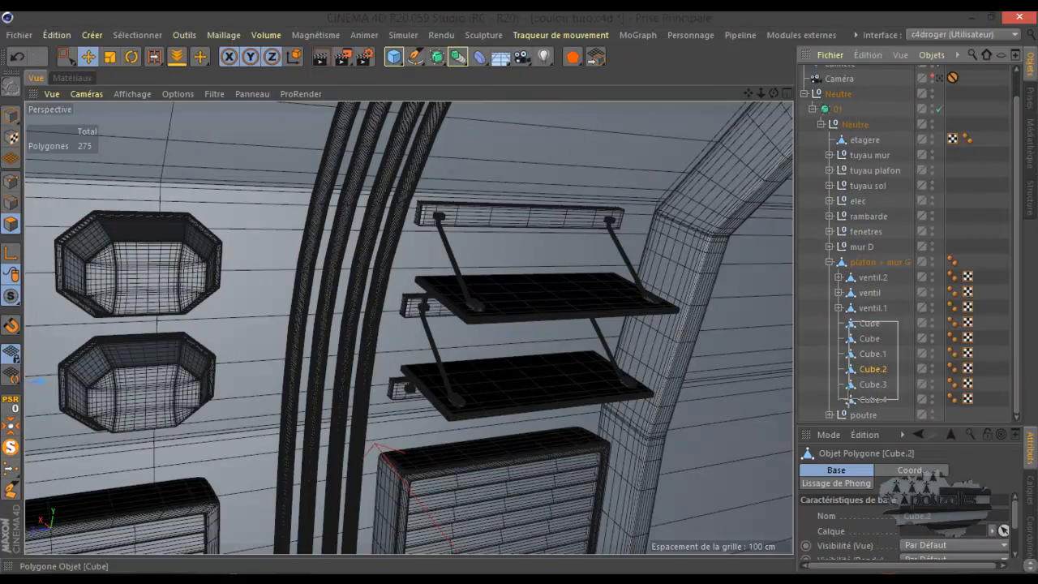
right_click(867, 331)
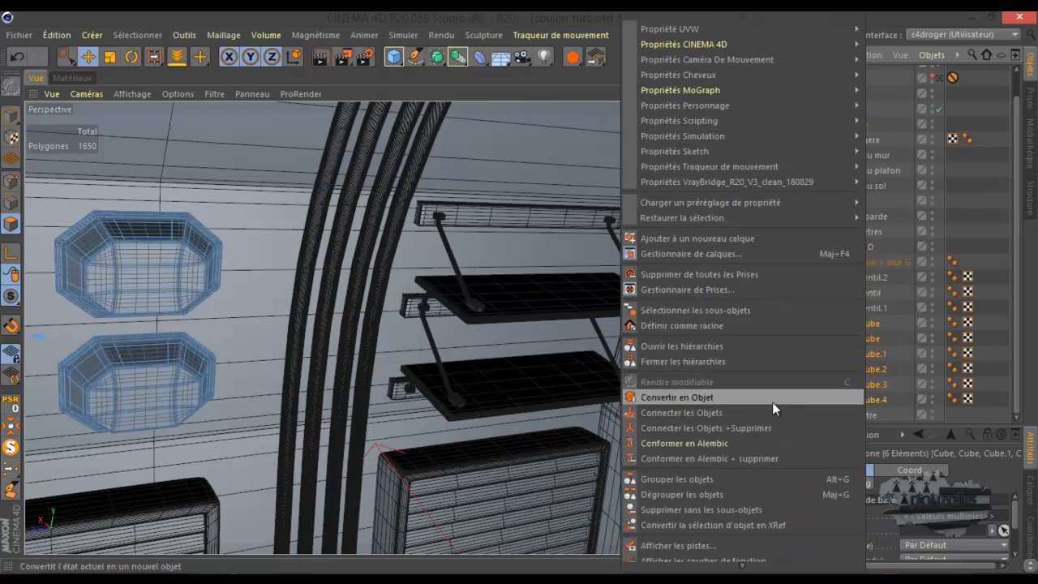
left_click(759, 428)
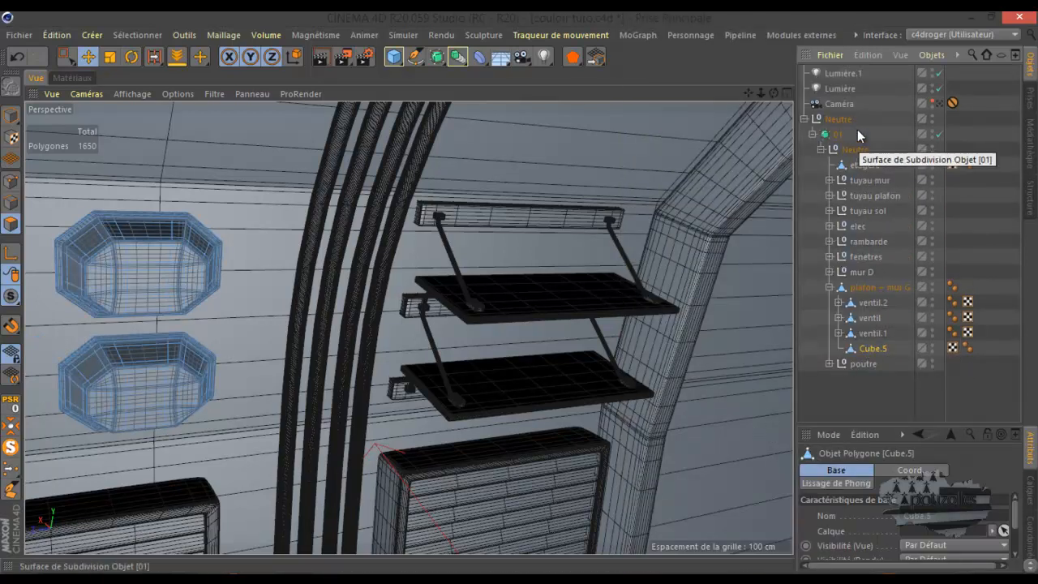
Step: Make etagere a child of plafon + mur G, ahead of ventil.2
left_click(864, 167, "ctrl")
left_click_drag(872, 291, 864, 296)
left_click(864, 293)
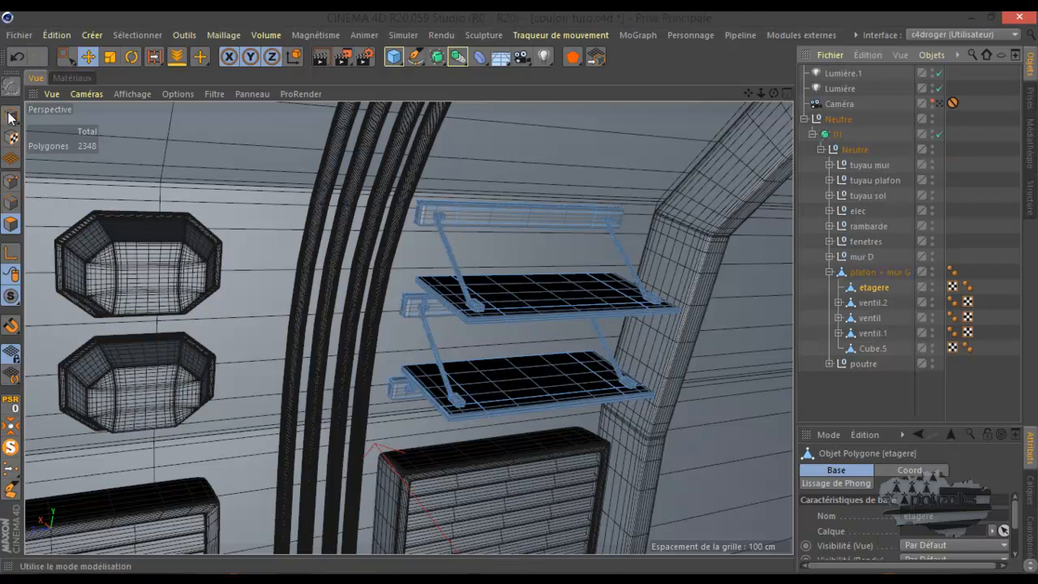
Step: In model mode, shift the etagere object slightly along its X axis to adjust its fit against the corridor wall
left_click_drag(773, 90, 520, 297)
scroll(427, 210, "up", 5)
scroll(423, 207, "up", 2)
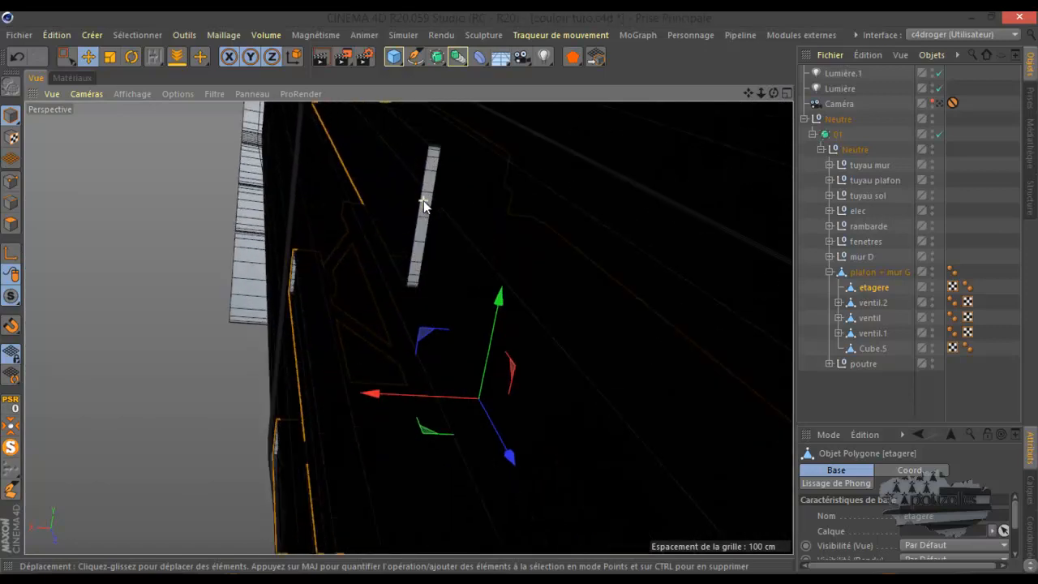
left_click_drag(369, 397, 371, 398)
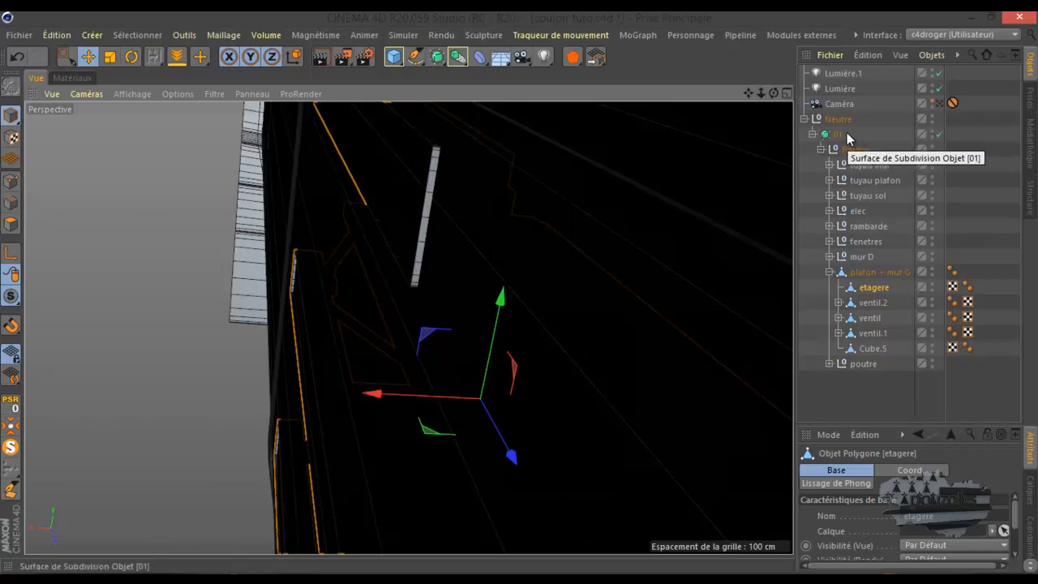
Step: Nudge the etagere object slightly along its X axis to refine how its brackets meet the corridor wall
right_click_drag(176, 285, 227, 240, "alt")
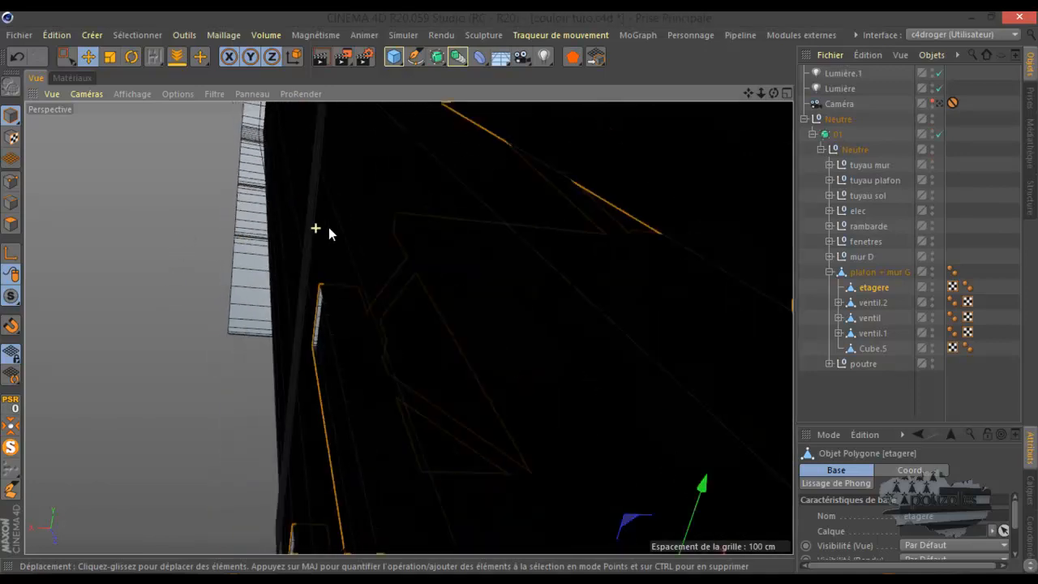
left_click_drag(771, 92, 520, 287)
scroll(713, 115, "down", 3)
scroll(713, 114, "down", 1)
scroll(370, 219, "down", 3)
scroll(249, 235, "down", 3)
scroll(587, 167, "up", 1)
left_click_drag(772, 92, 518, 291)
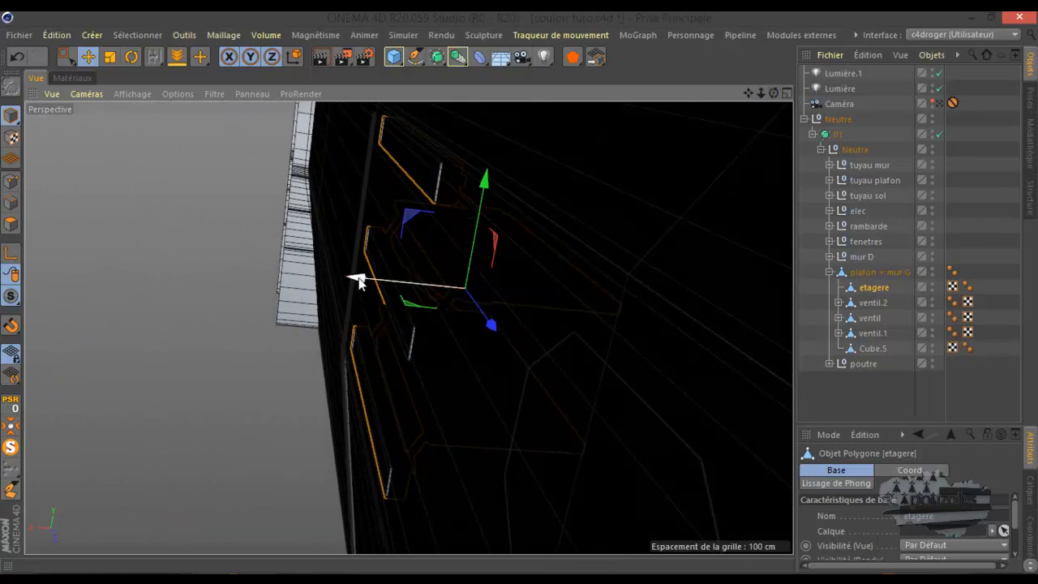
left_click_drag(356, 279, 352, 276)
left_click_drag(774, 93, 517, 287)
scroll(293, 286, "down", 5)
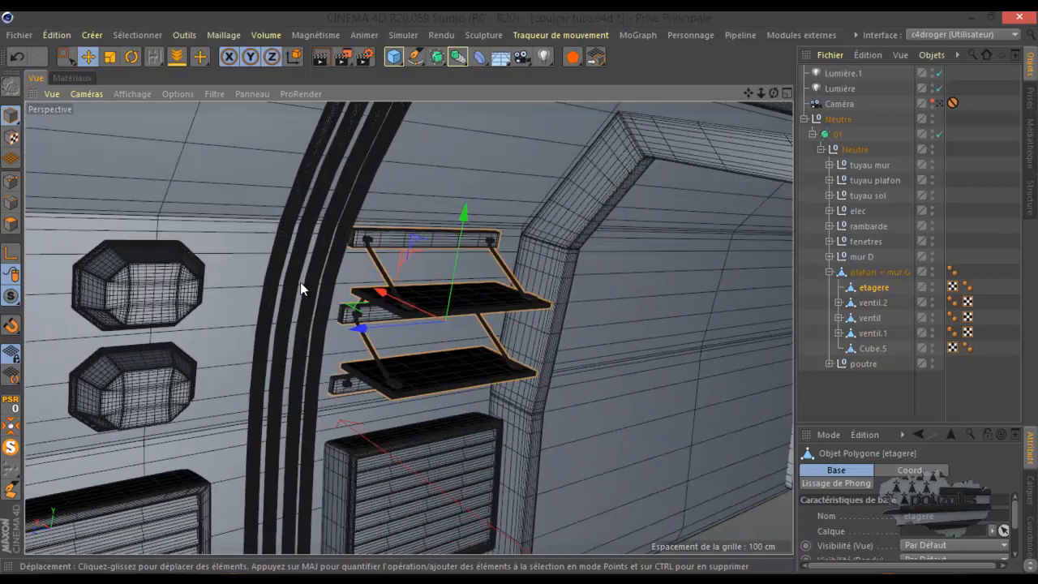
Step: Switch to the Caméra view and render the corridor in the viewport to check the shelves
left_click_drag(773, 94, 520, 292)
scroll(465, 327, "down", 5)
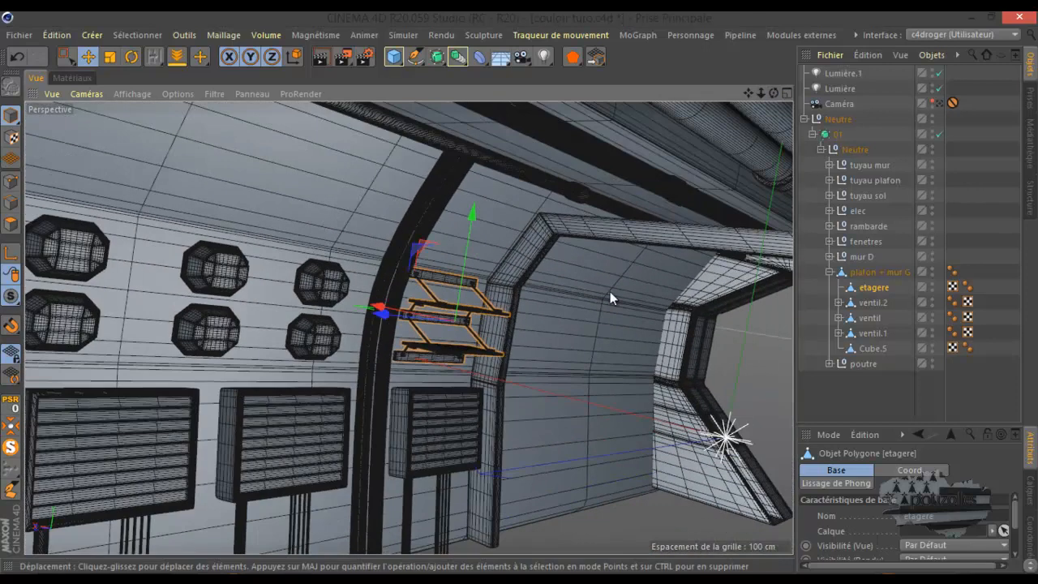
left_click(942, 104)
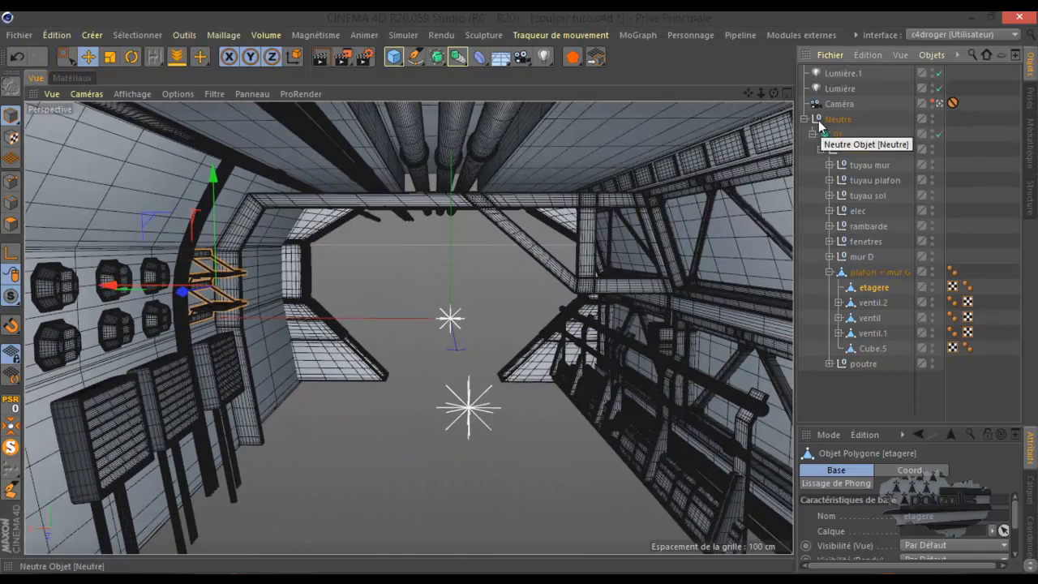
left_click(322, 57)
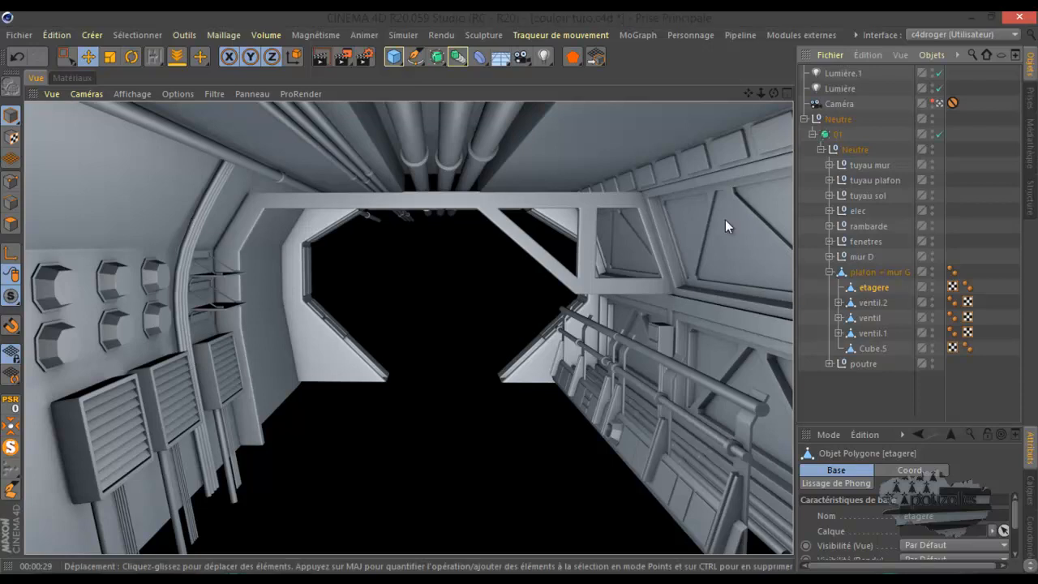
Step: Expand the tuyau mur group, leave the Caméra view and isolate the group with MagicSolo
left_click(861, 169)
left_click(834, 166)
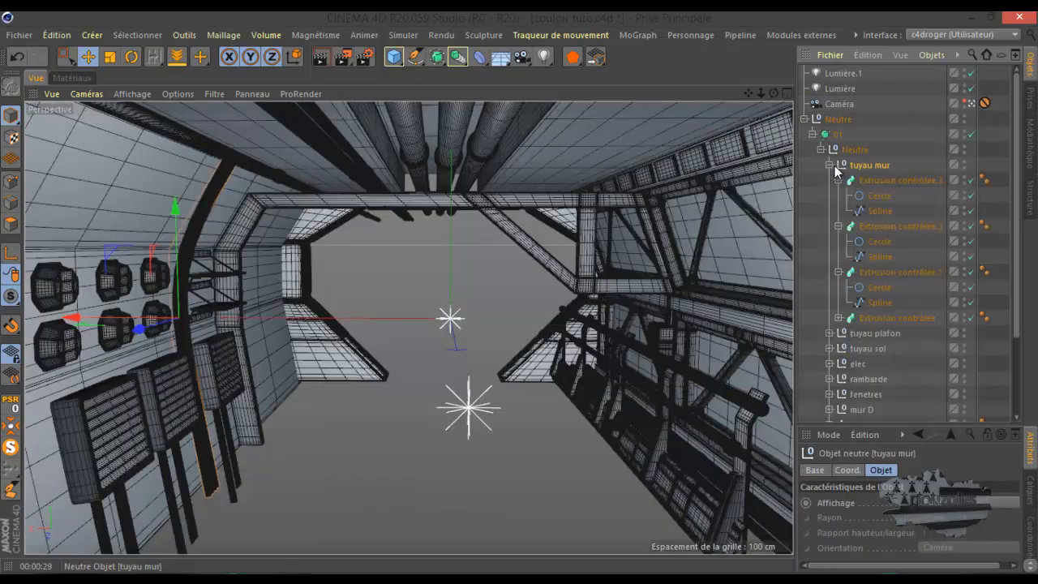
left_click(8, 453)
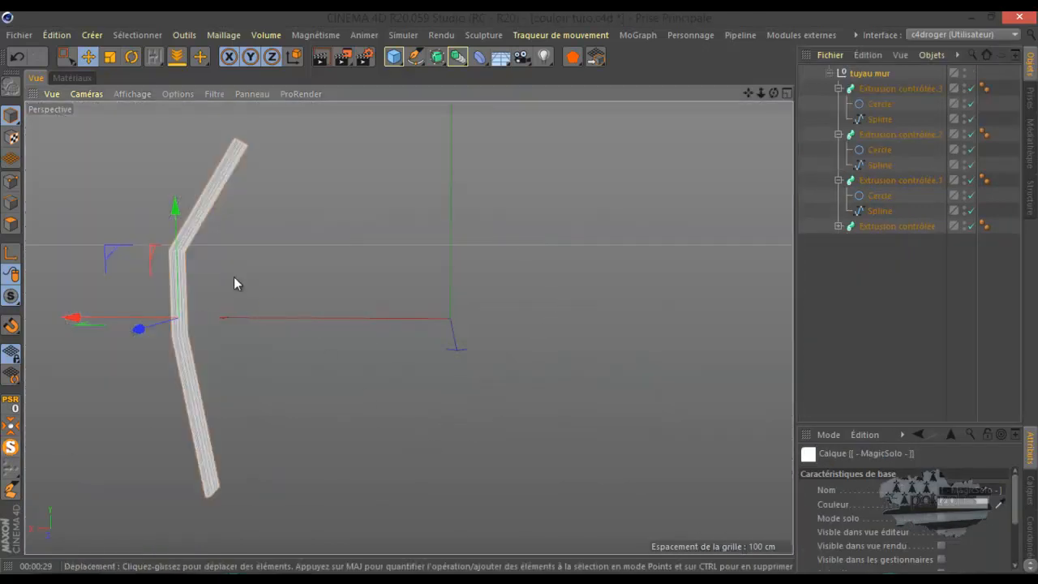
left_click(11, 447)
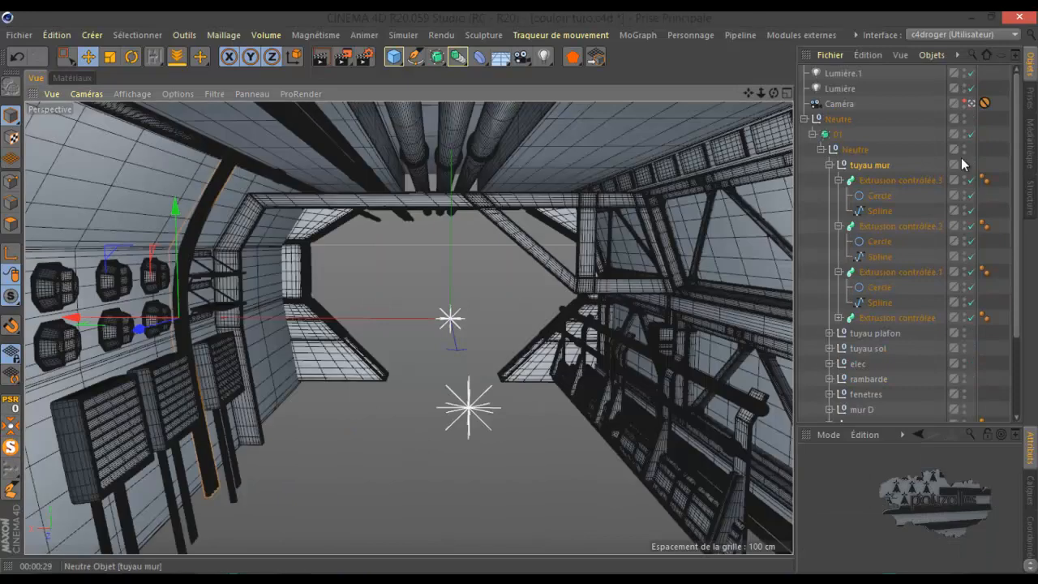
left_click(972, 105)
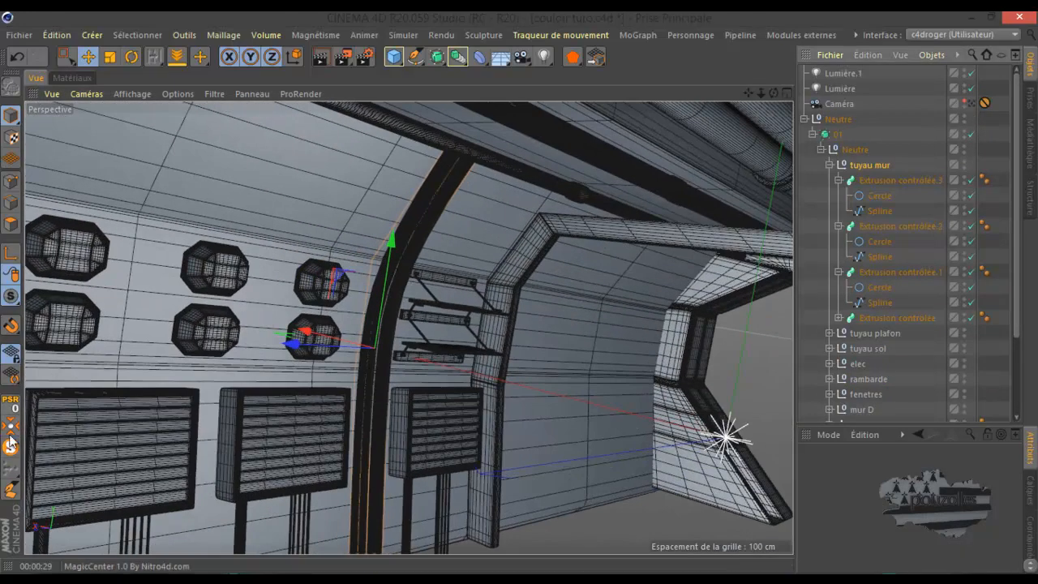
left_click(11, 447)
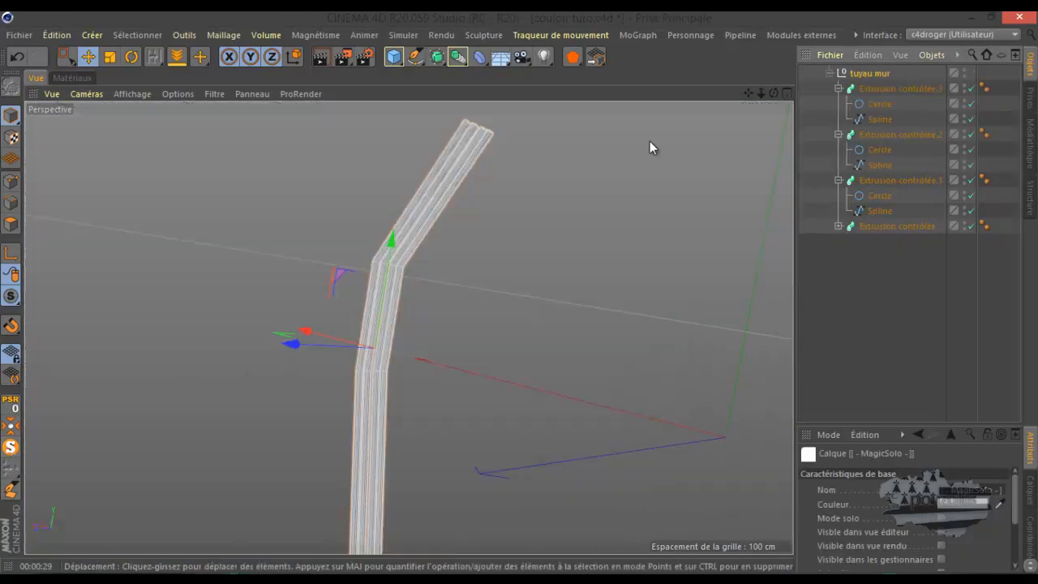
Step: Select all four Extrusion contrôlée objects with their Cercle and Spline children in tuyau mur and make them editable
left_click_drag(775, 93, 520, 291)
scroll(441, 271, "up", 4)
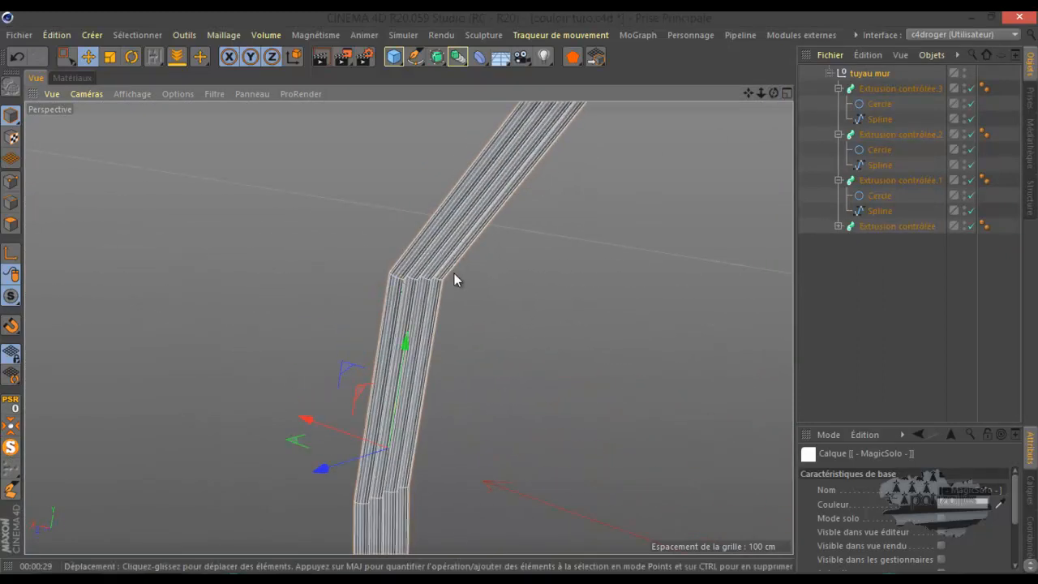
scroll(454, 273, "up", 5)
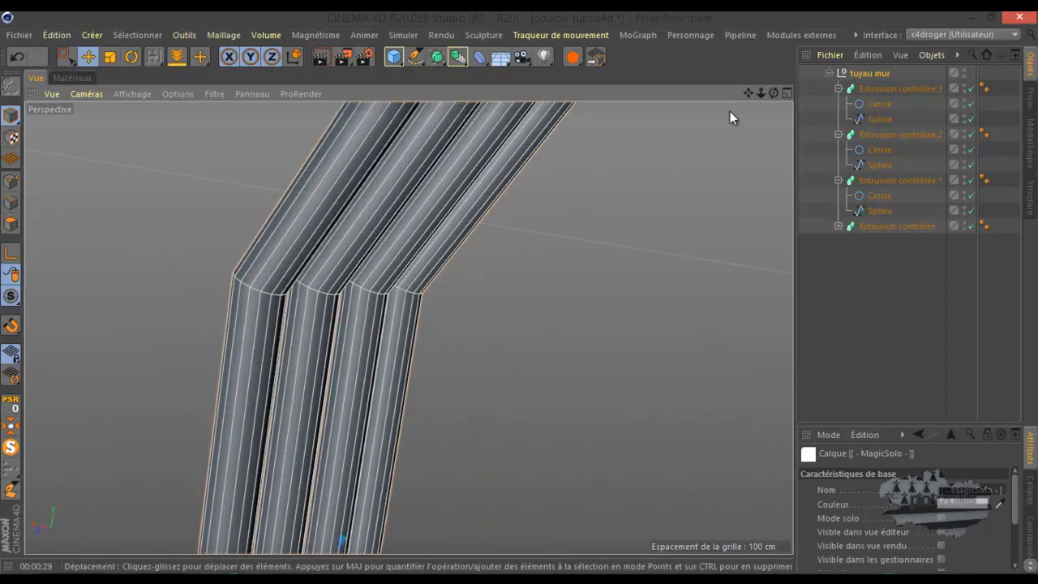
left_click_drag(775, 93, 522, 292)
scroll(533, 303, "down", 4)
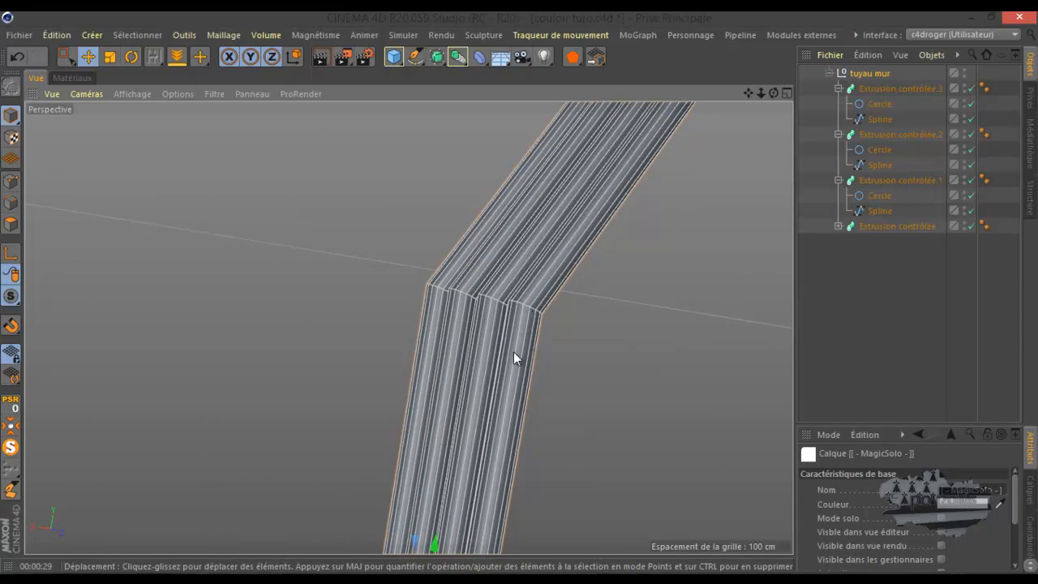
left_click(839, 226)
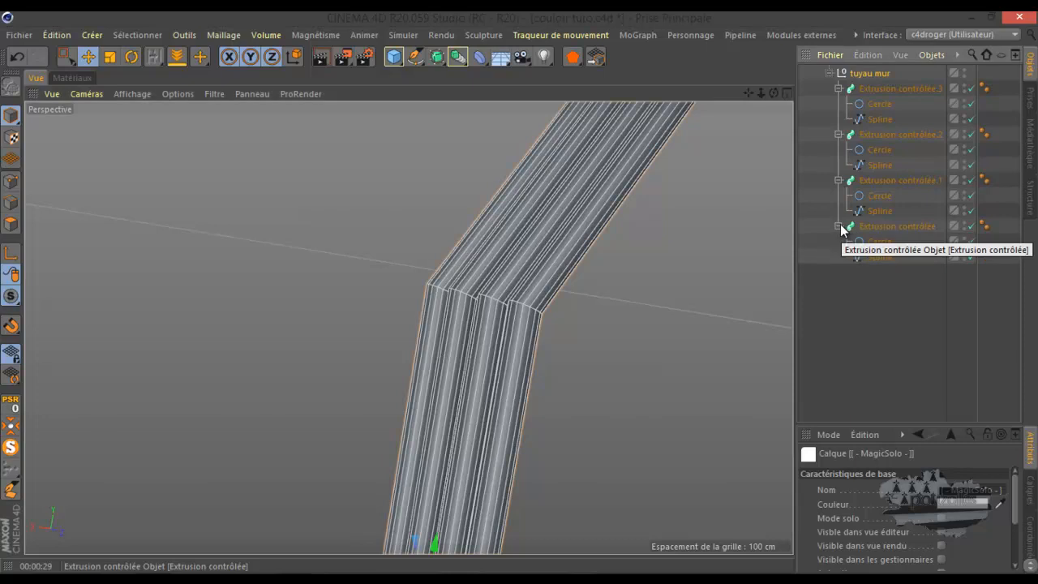
left_click_drag(880, 321, 892, 87)
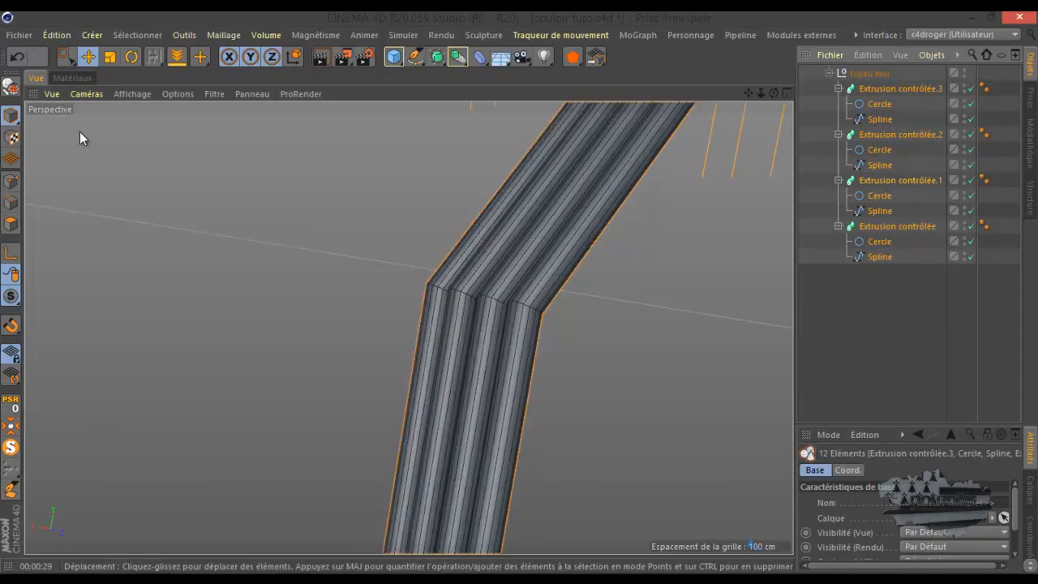
left_click(10, 88)
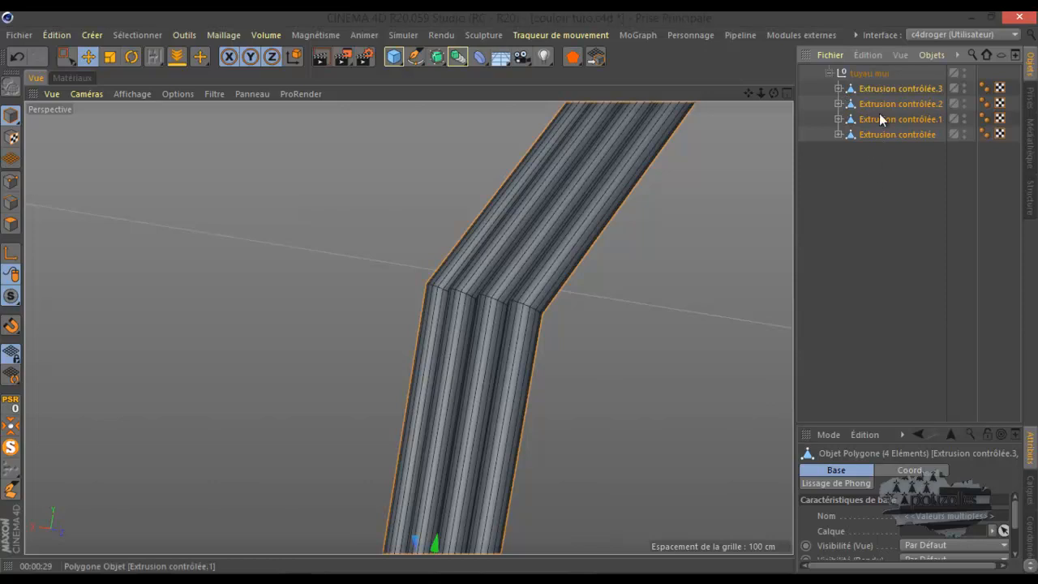
Step: Merge tuyau mur and all its sub-objects with Connect Objects + Delete, and name the resulting mesh tuyau mur
right_click(873, 73)
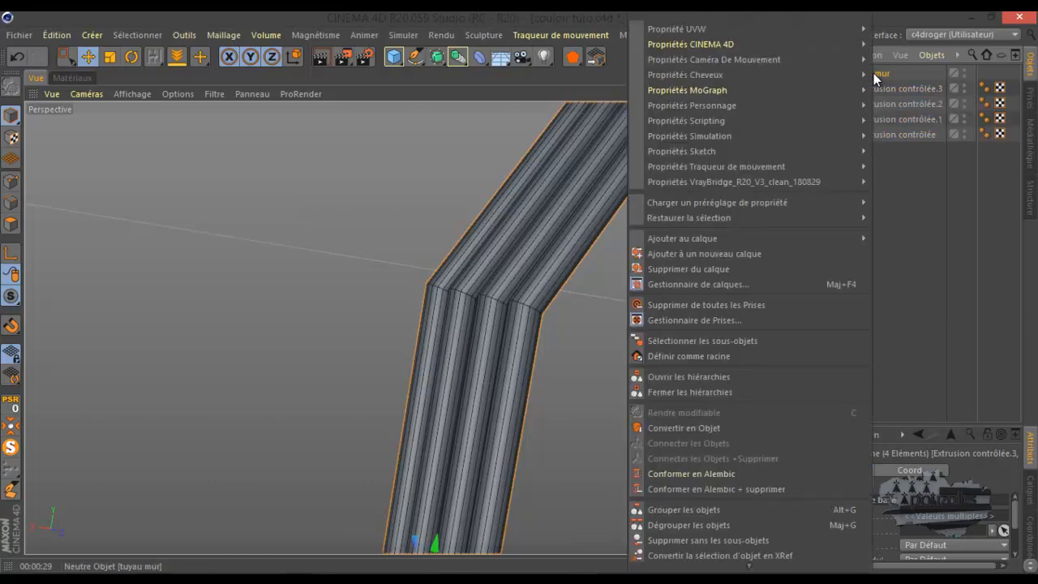
left_click(768, 341)
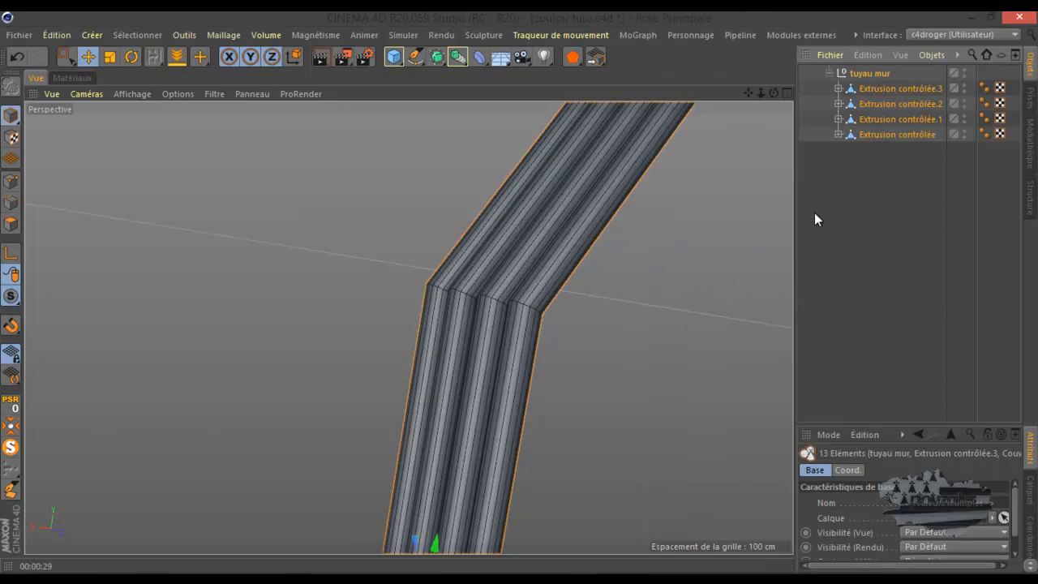
left_click(839, 119)
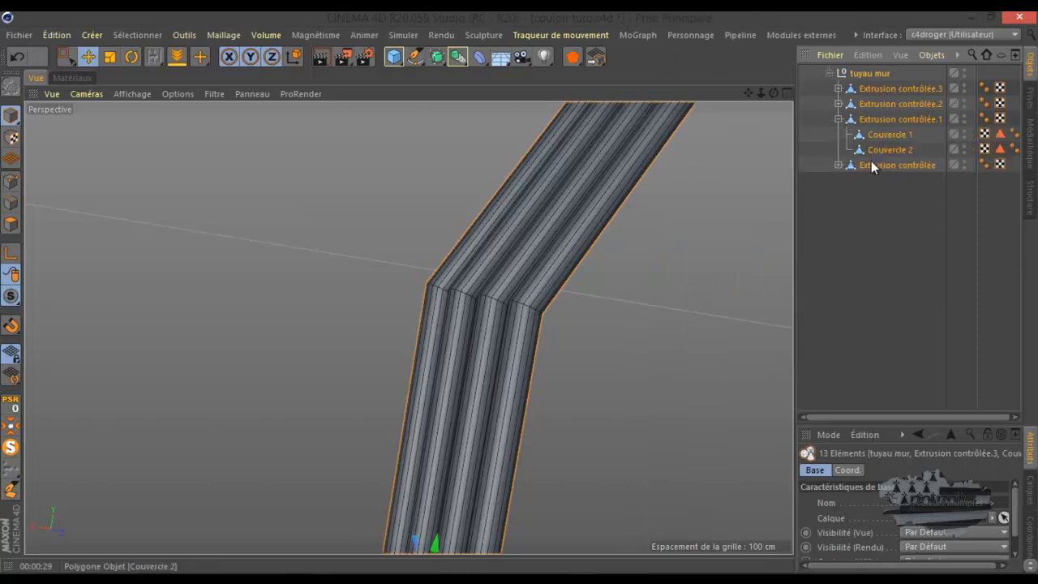
left_click(839, 104)
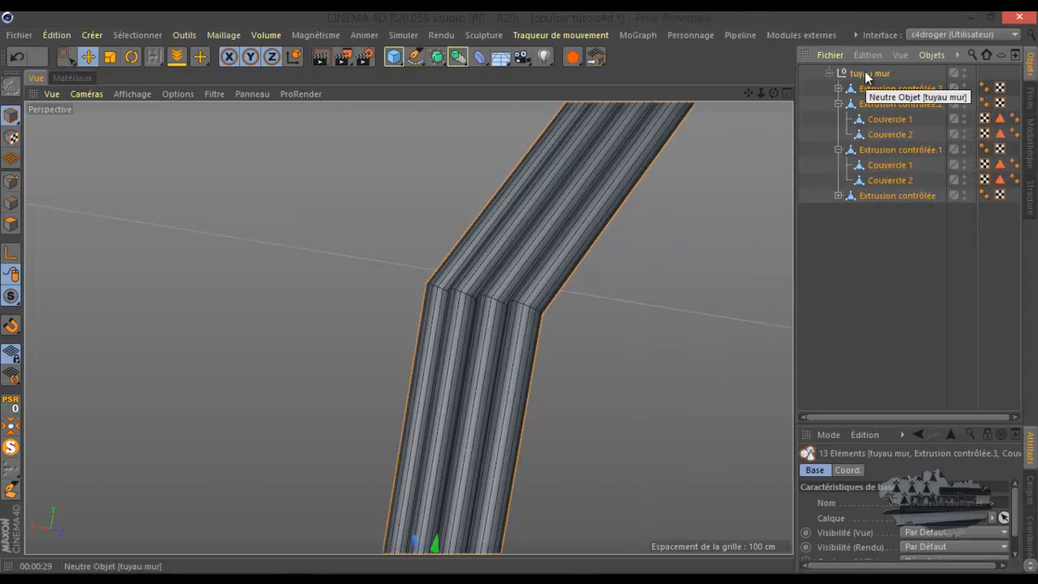
right_click(865, 71)
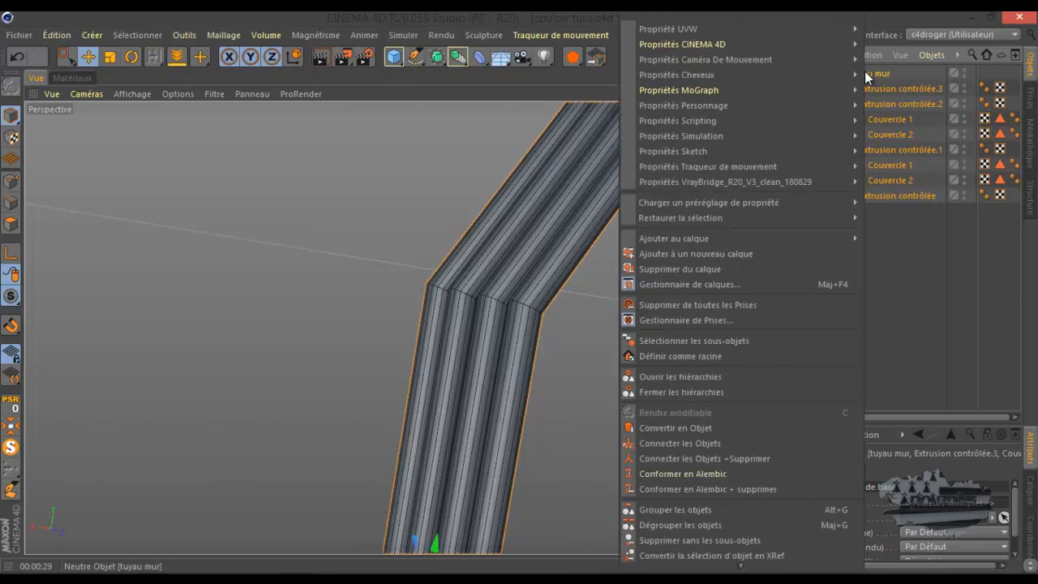
left_click(713, 456)
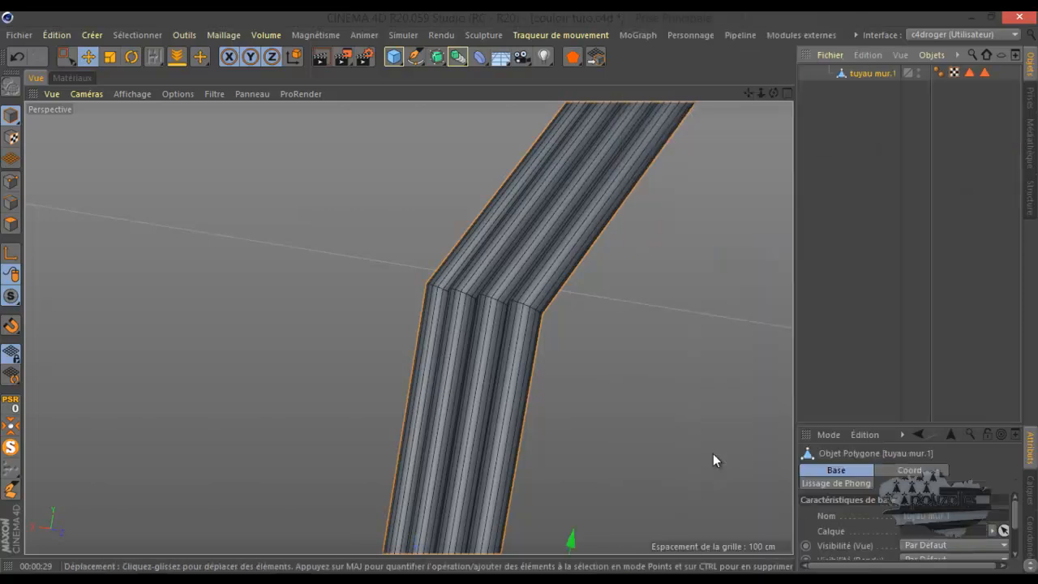
double_click(873, 73)
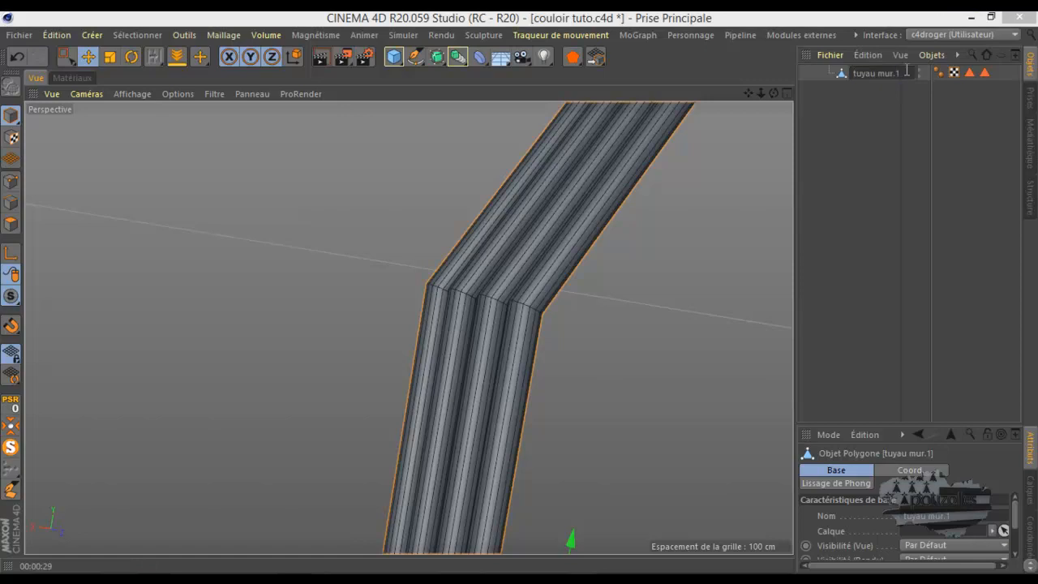
key("Return")
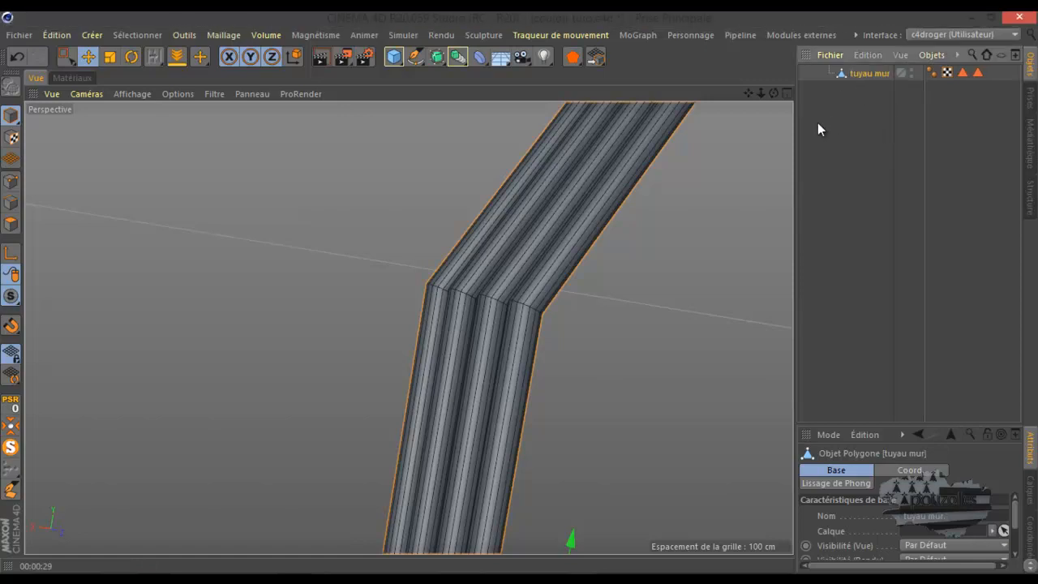
Step: In edge mode, add Loop/Path Cut support loops on both sides of the upper bend of all four wall pipes
left_click(11, 202)
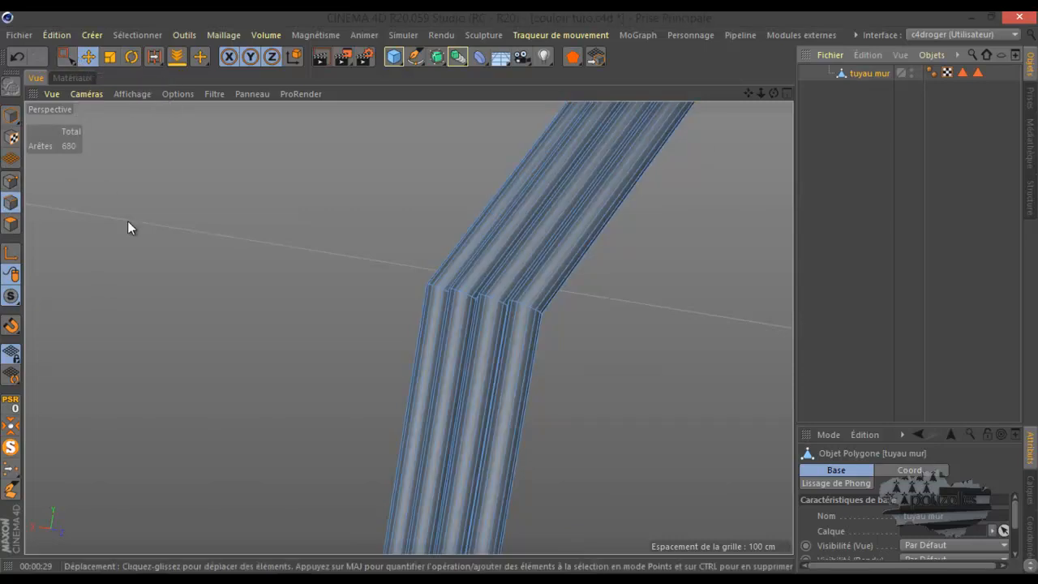
key("k")
key("l")
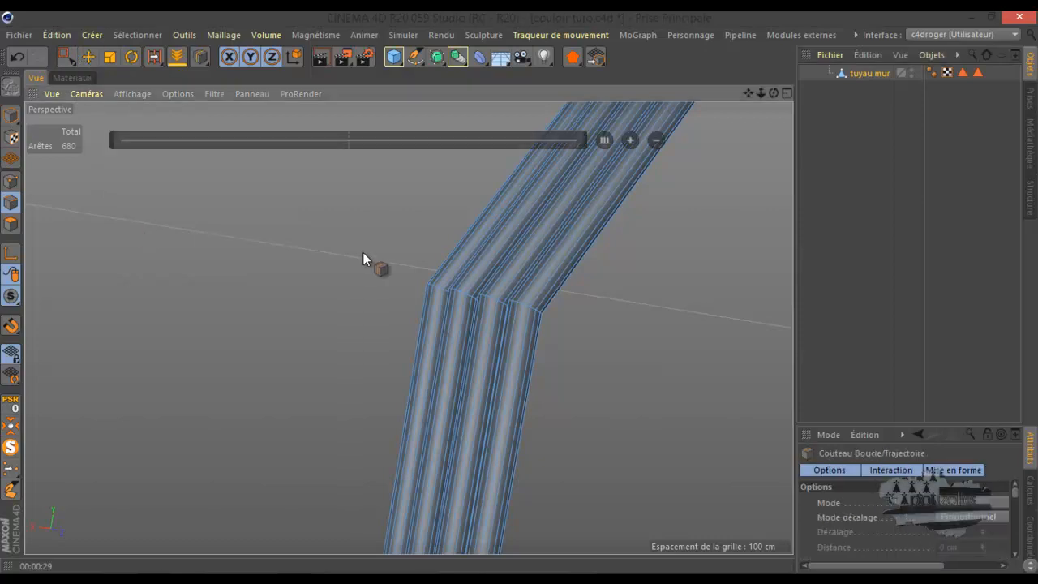
scroll(361, 278, "up", 5)
scroll(407, 276, "up", 2)
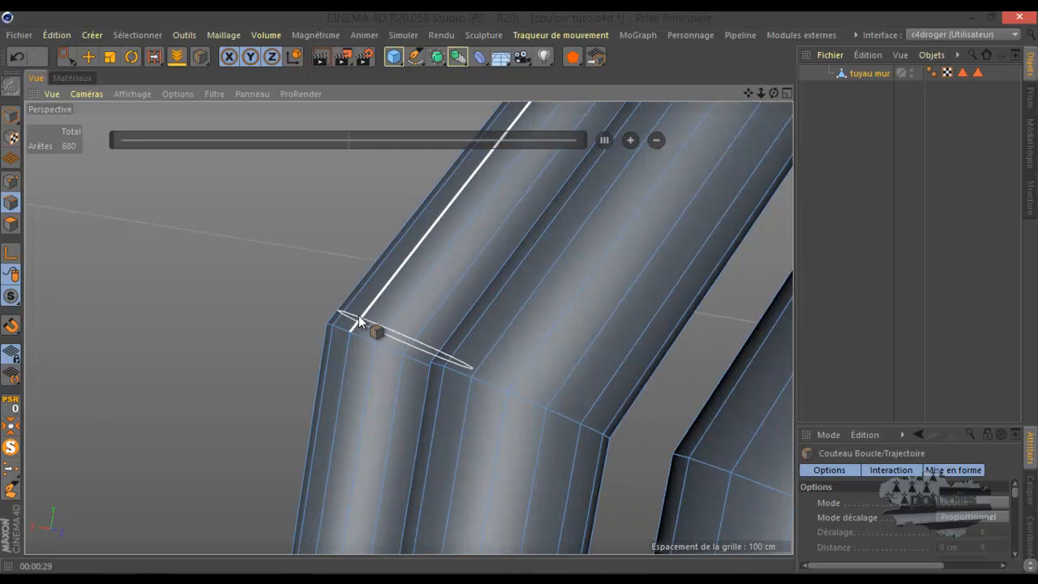
left_click(359, 315)
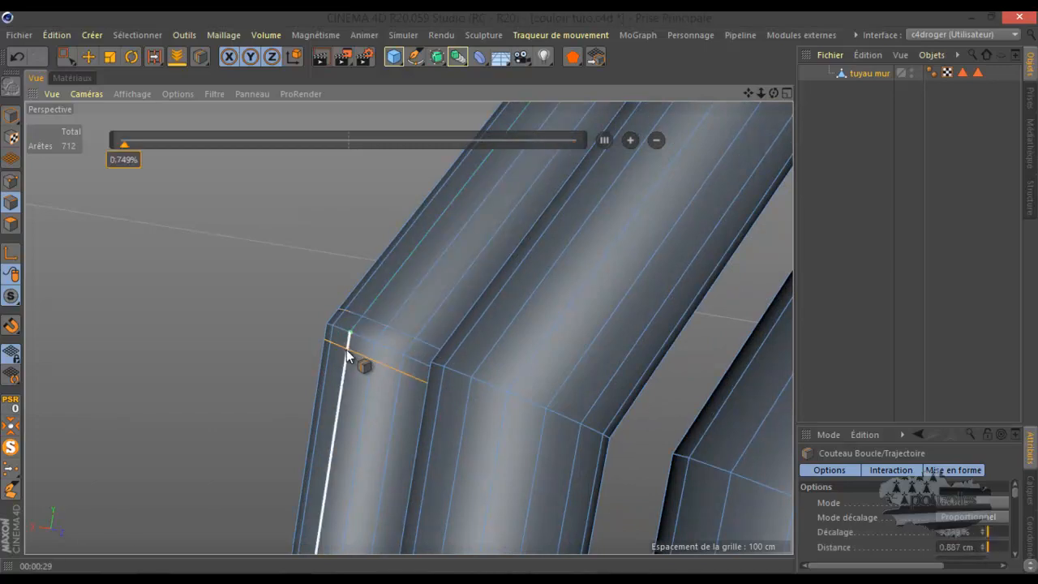
left_click(474, 391)
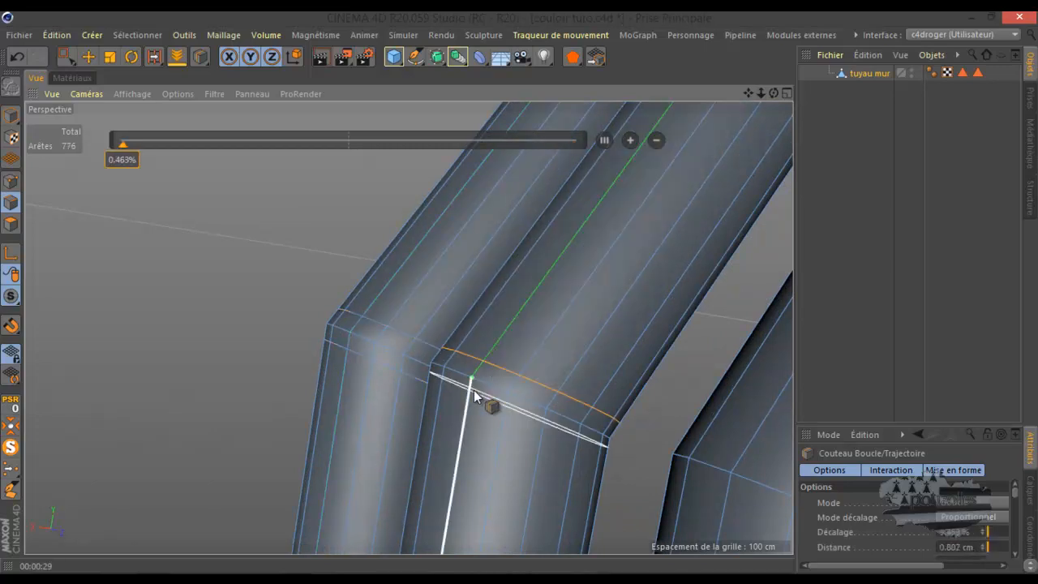
left_click(473, 393)
left_click_drag(325, 320, 339, 349, "alt")
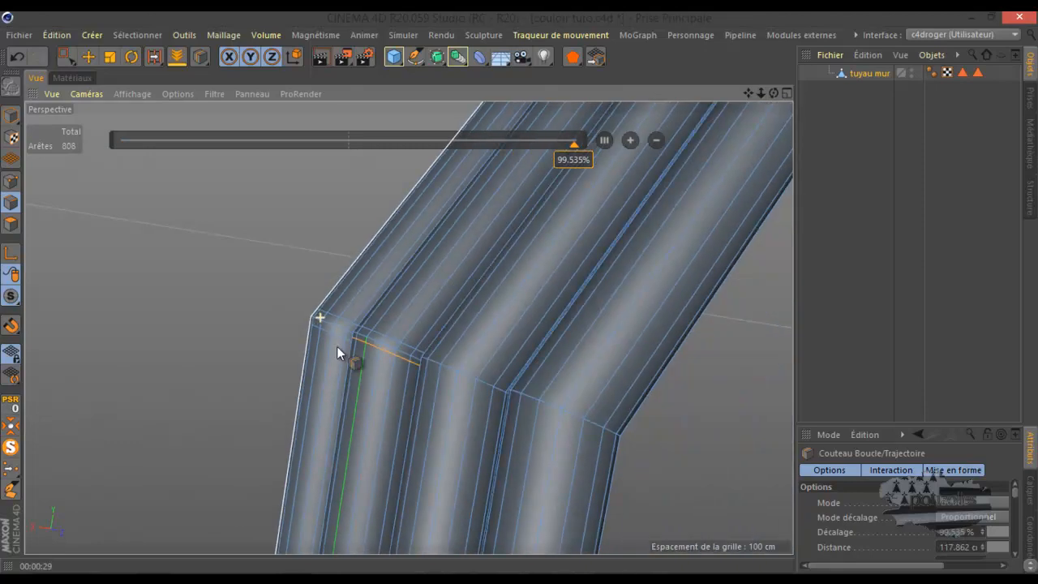
left_click(457, 389)
left_click(546, 398)
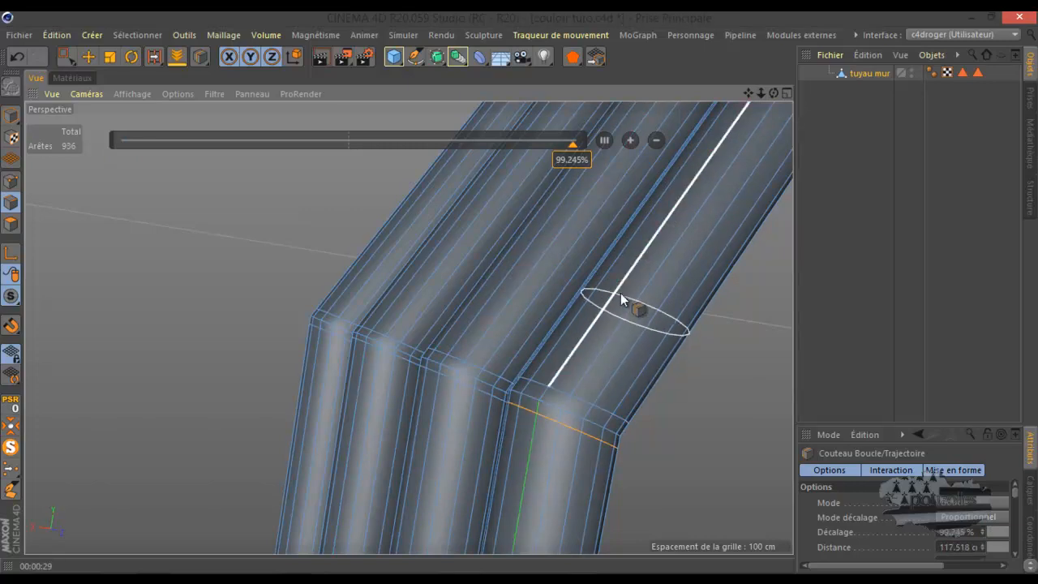
Step: Add Loop/Path Cut support loops on both sides of the lower bend of all four wall pipes
scroll(605, 210, "down", 5)
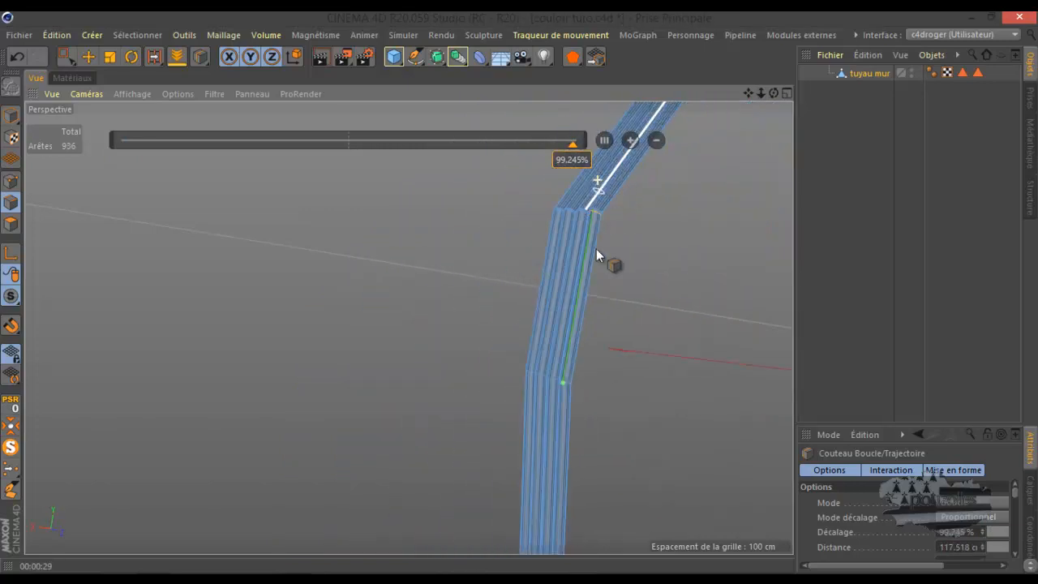
scroll(562, 401, "up", 5)
scroll(511, 365, "up", 5)
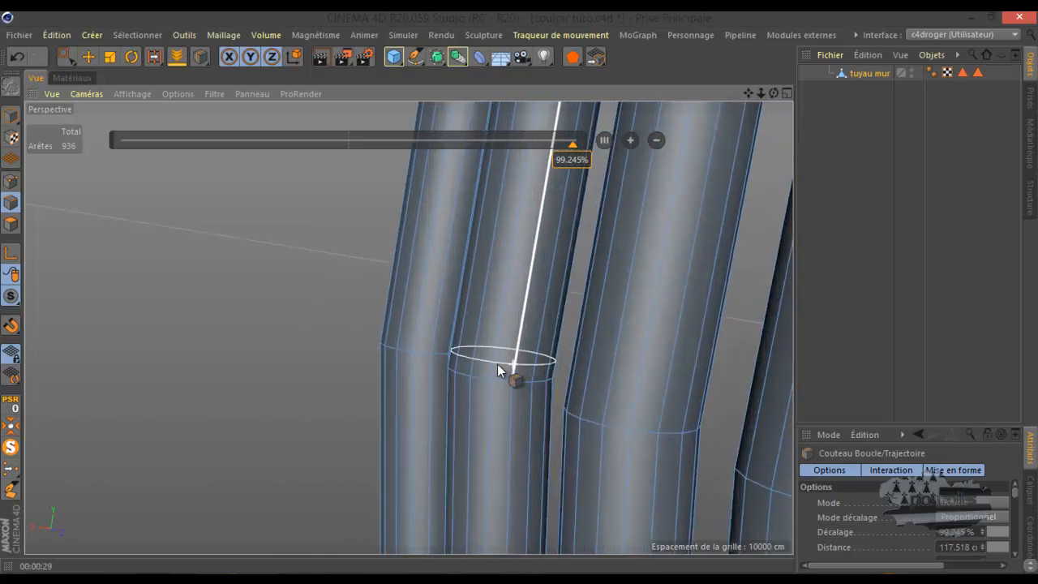
left_click(390, 349)
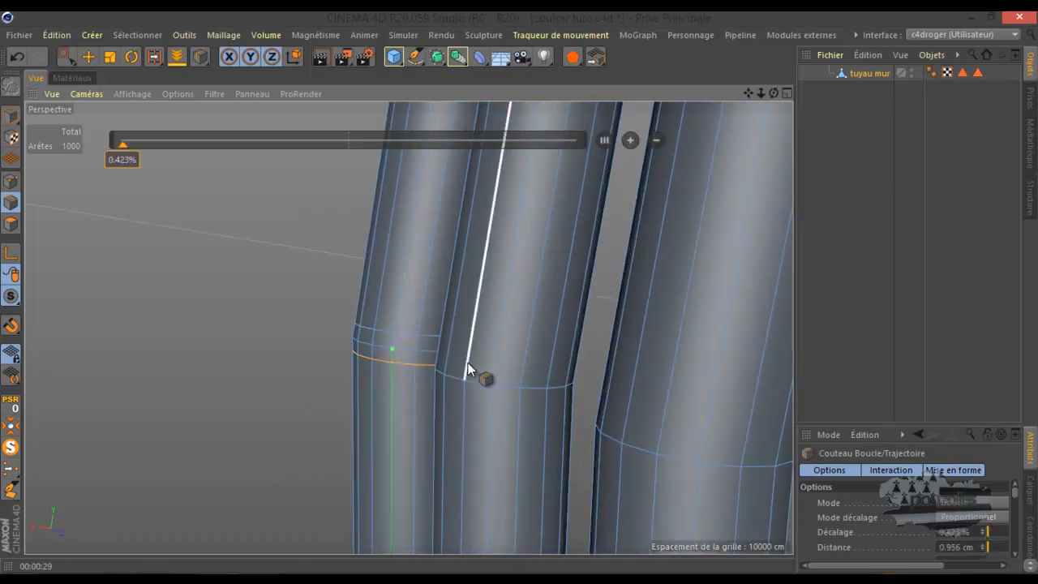
left_click(524, 400)
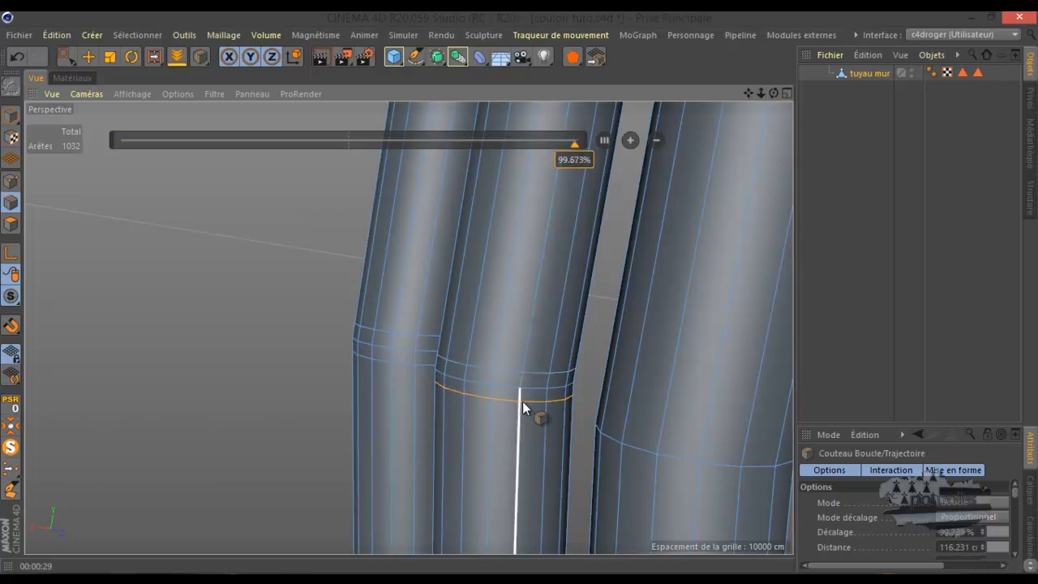
left_click(642, 435)
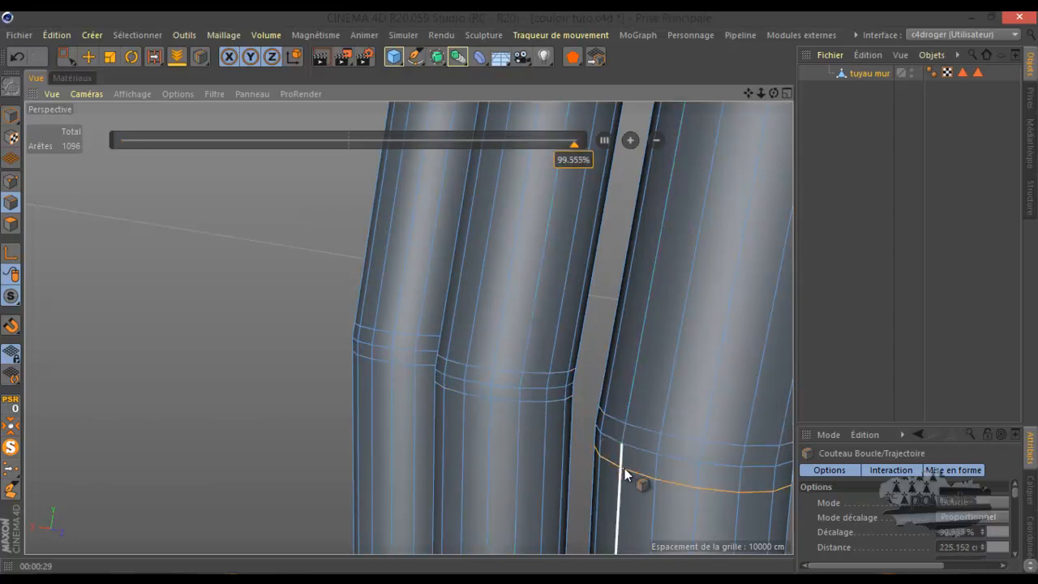
left_click(625, 469)
scroll(255, 285, "down", 3)
scroll(438, 346, "up", 1)
scroll(438, 346, "up", 1)
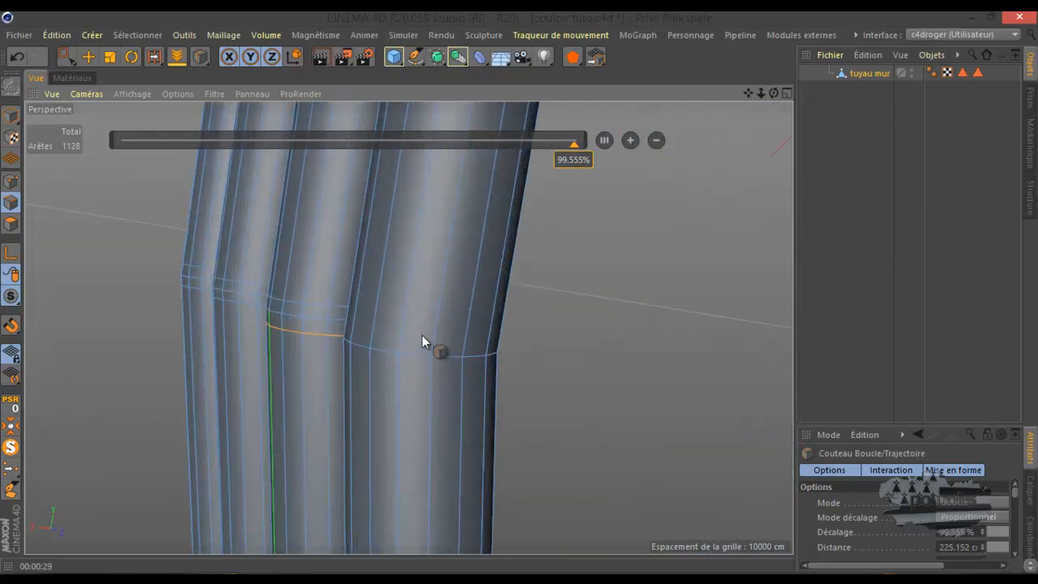
left_click(427, 338)
left_click(432, 375)
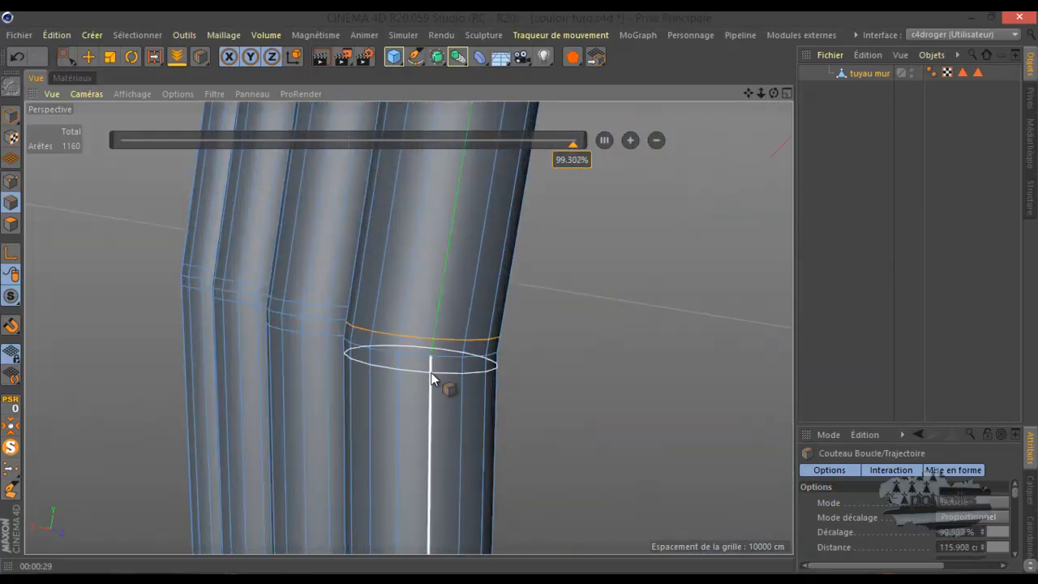
Step: Turn off MagicSolo to bring back the full scene and check the wall pipes through Caméra
scroll(359, 283, "down", 3)
scroll(360, 259, "down", 5)
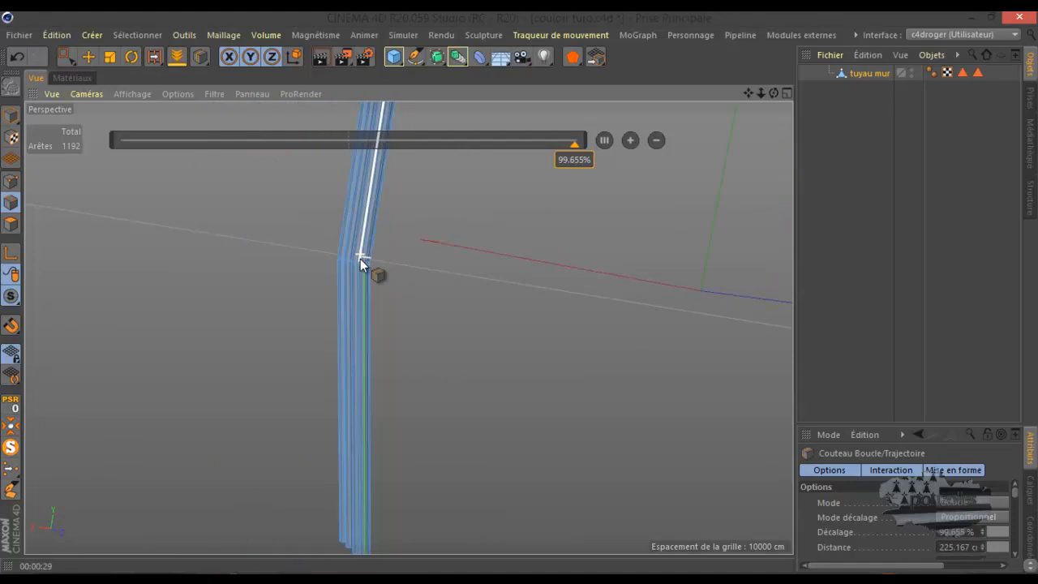
left_click(8, 451)
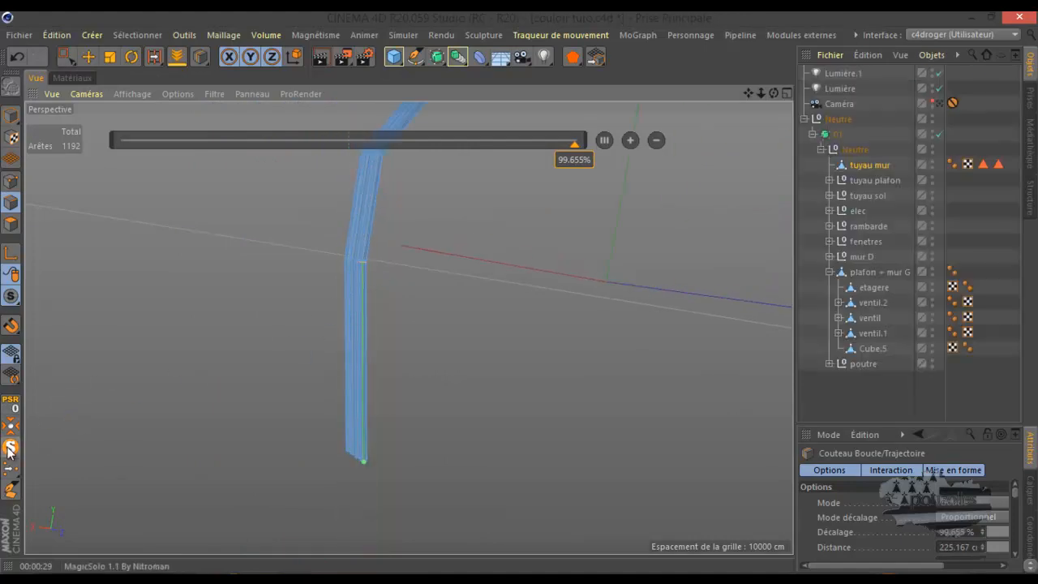
left_click_drag(750, 92, 665, 90)
left_click(940, 103)
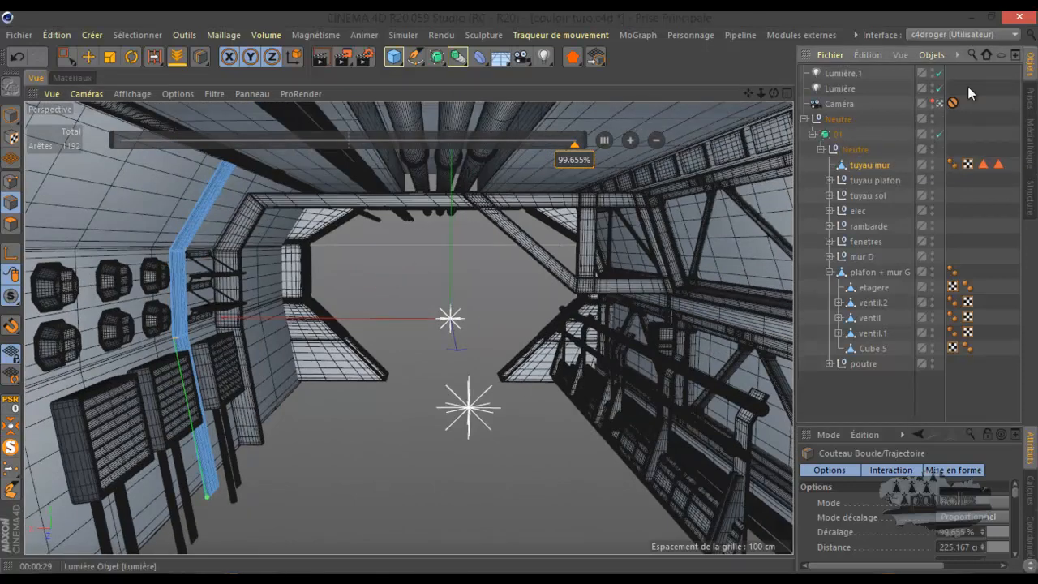
left_click(938, 103)
left_click(939, 104)
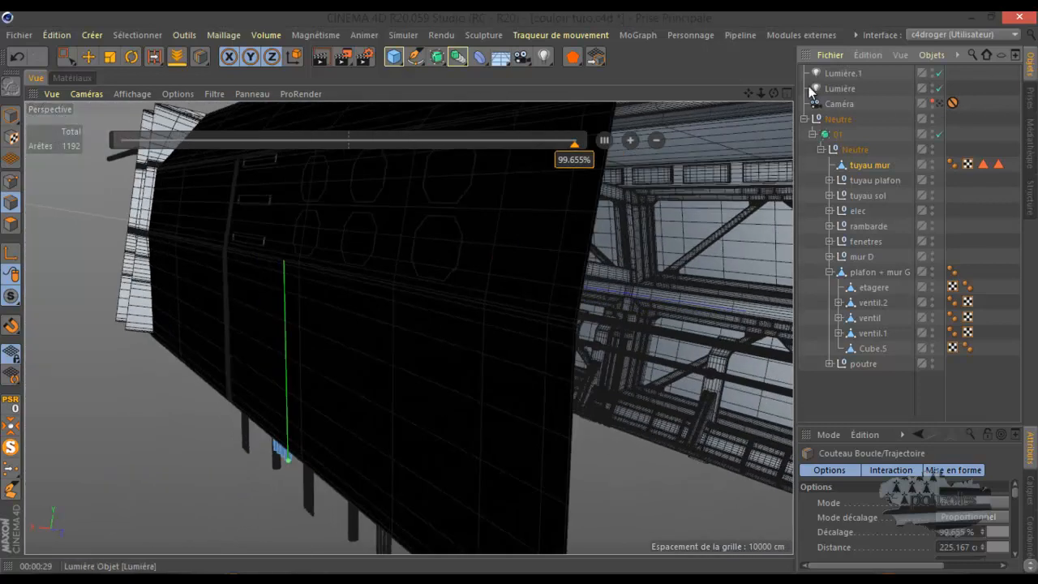
Step: Deselect tuyau mur and set the viewport display to Ombrage de Gouraud
left_click_drag(749, 93, 520, 294)
scroll(250, 205, "up", 8)
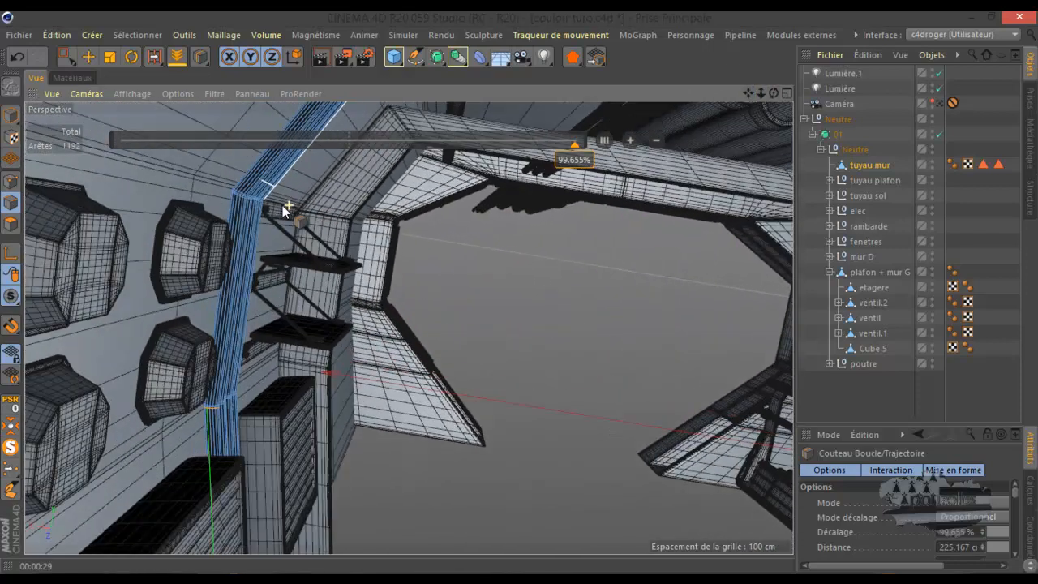
scroll(251, 205, "up", 4)
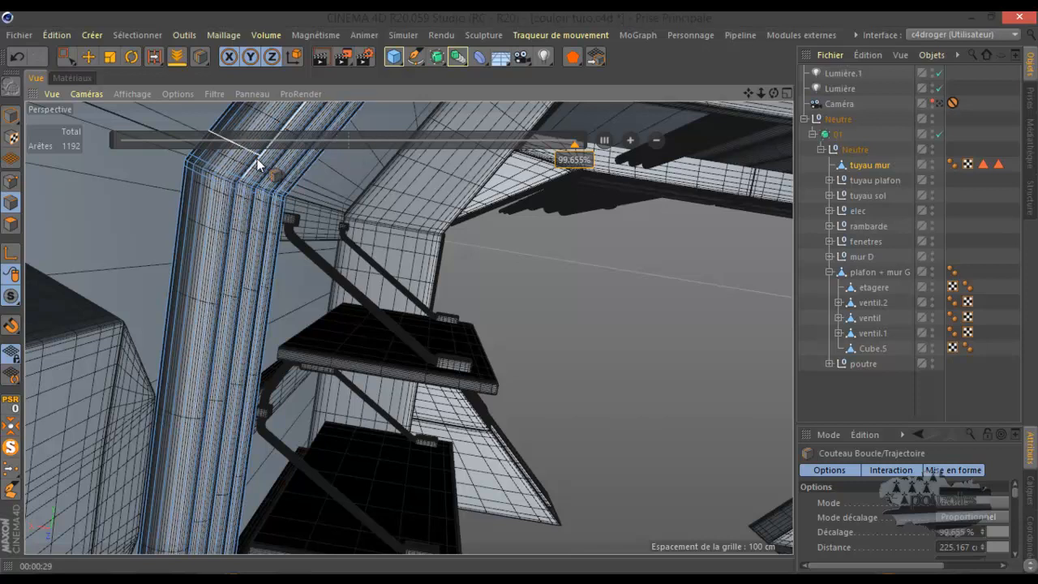
left_click(859, 394)
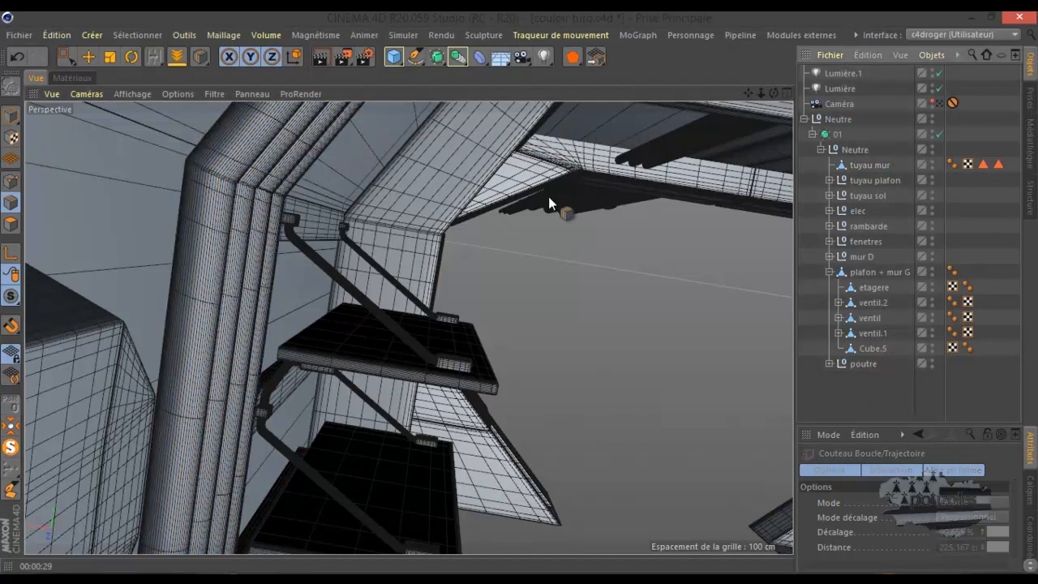
left_click(138, 92)
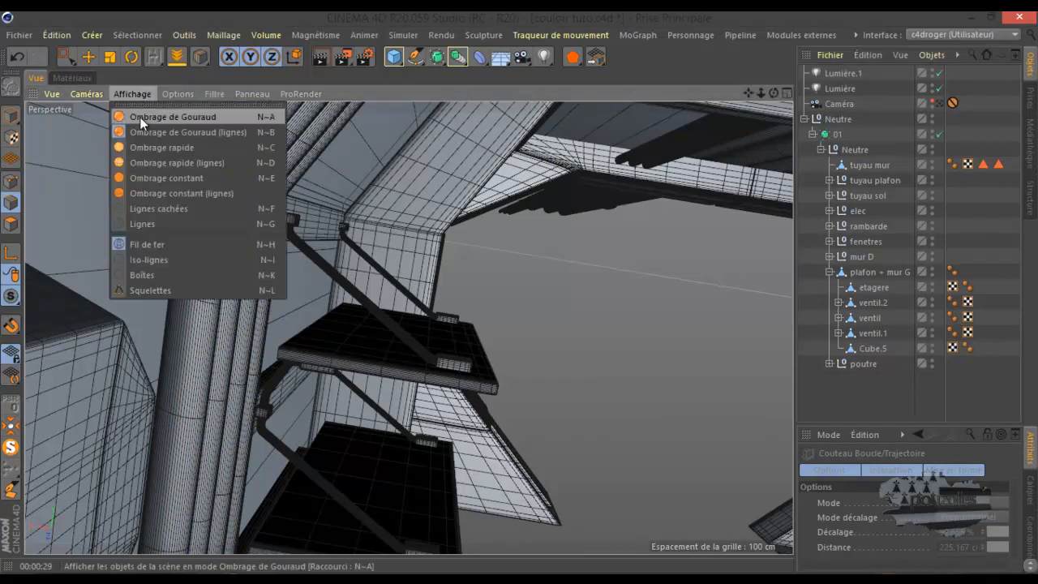
left_click(139, 117)
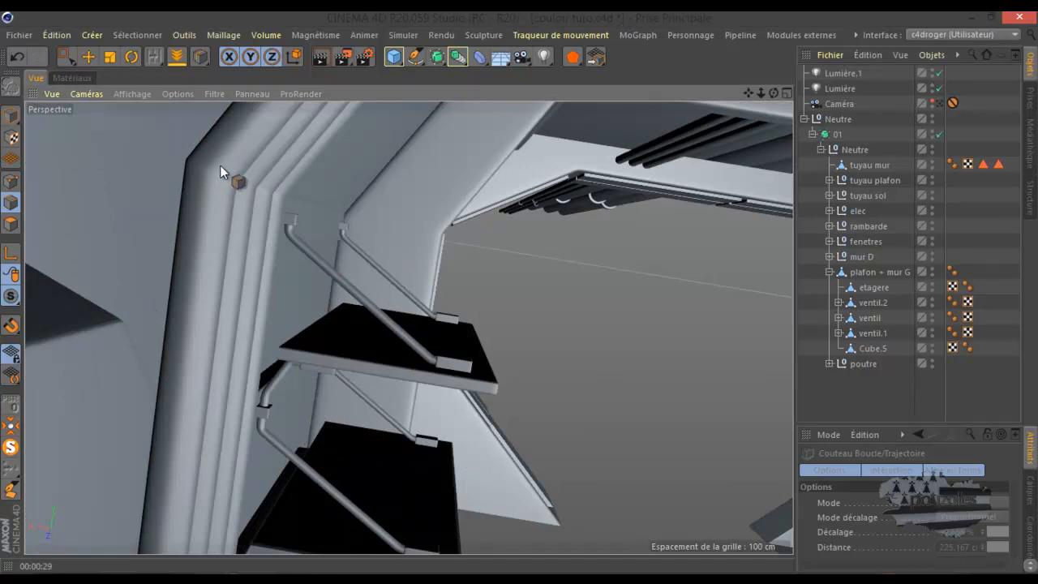
Step: Examine the shaded wall pipes and the whole corridor from farther away and through Caméra
scroll(217, 164, "down", 8)
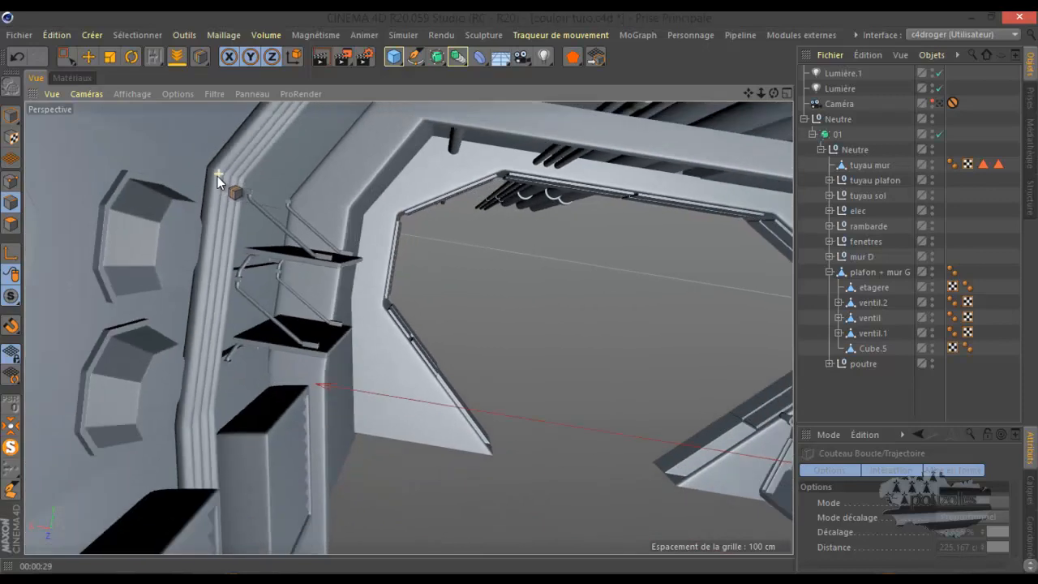
scroll(210, 190, "down", 10)
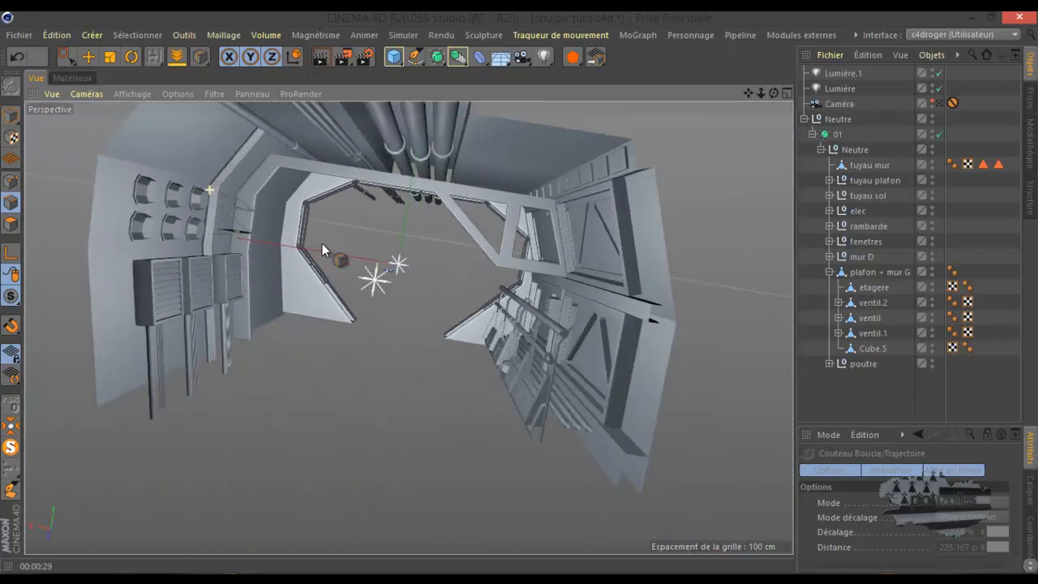
scroll(392, 302, "down", 4)
left_click_drag(774, 93, 520, 291)
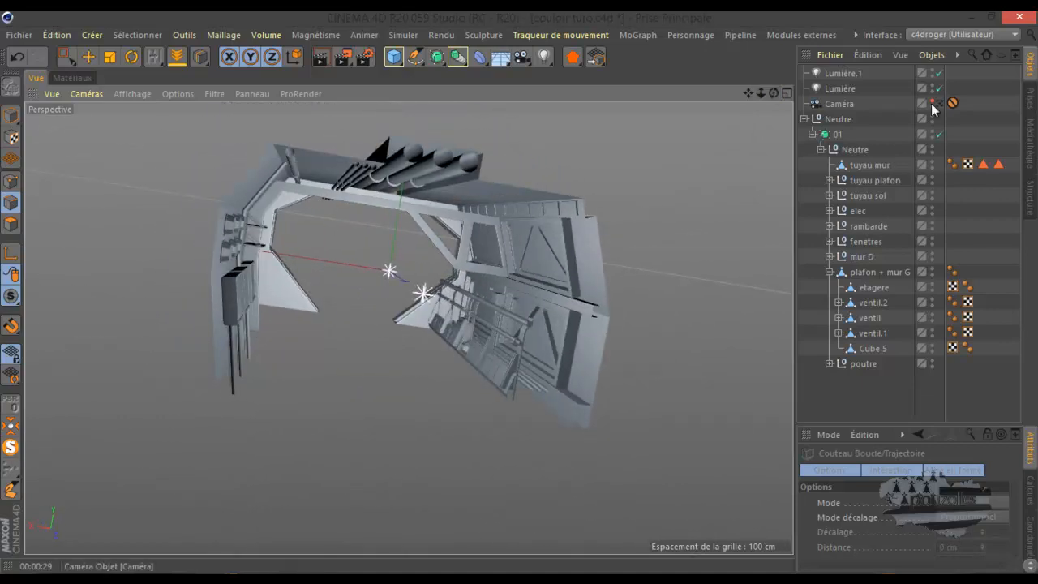
left_click(933, 104)
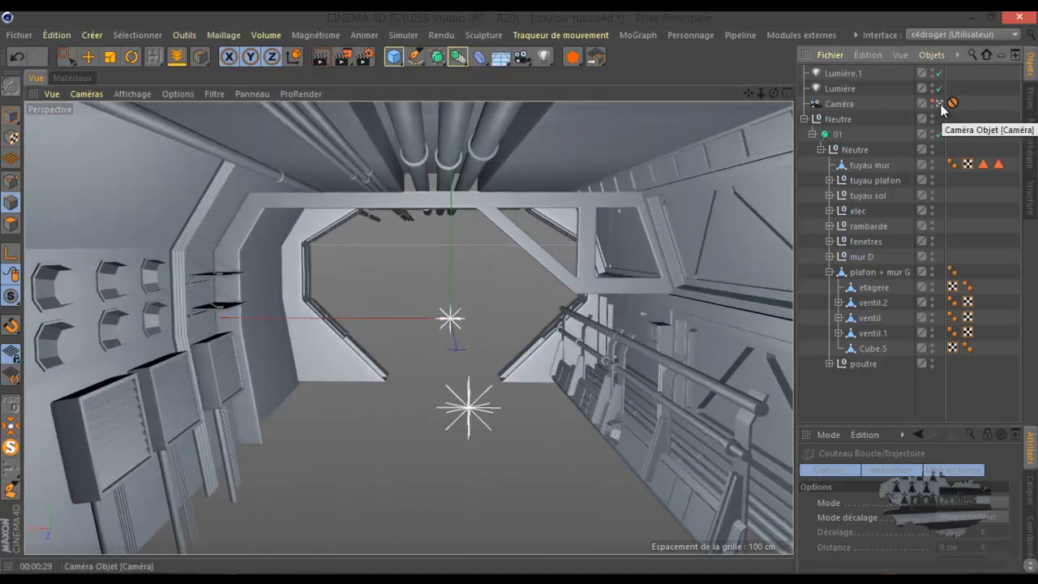
left_click(941, 106)
scroll(371, 255, "down", 3)
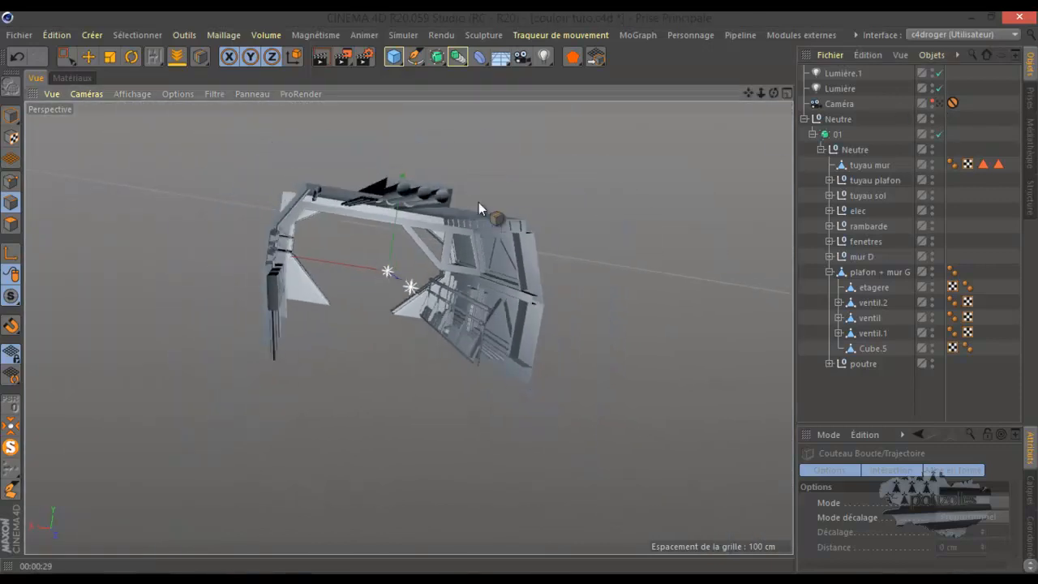
Step: Reset the free perspective view and examine the corridor from its opposite ends
left_click(52, 95)
left_click(66, 202)
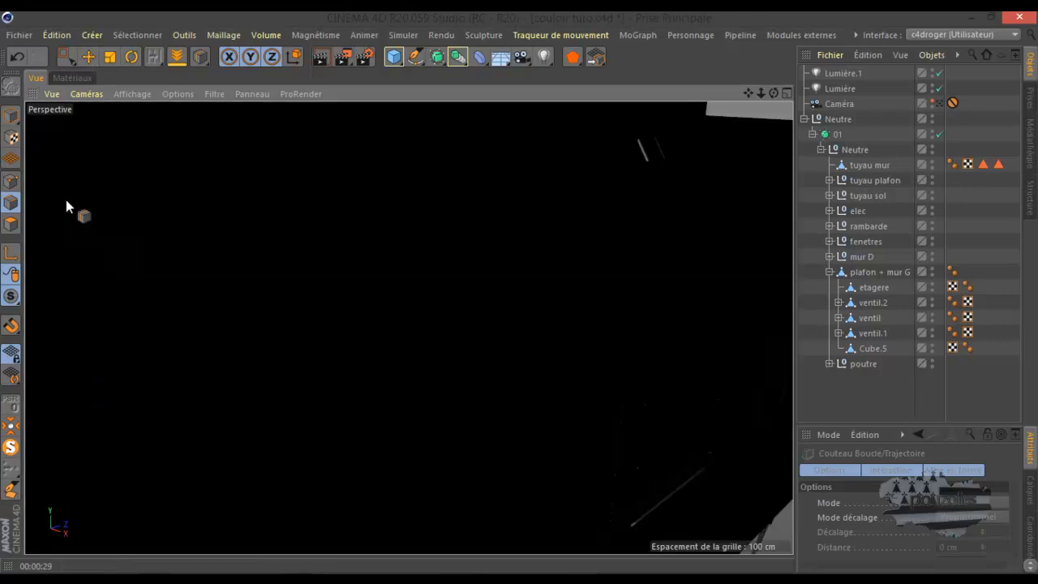
left_click_drag(88, 204, 556, 152, "alt")
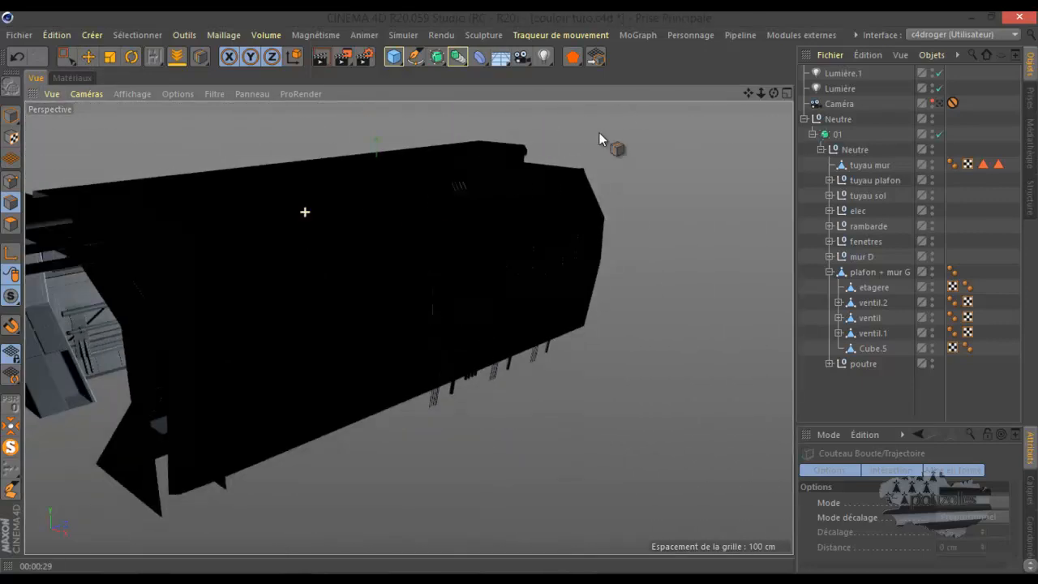
left_click_drag(521, 292, 520, 291)
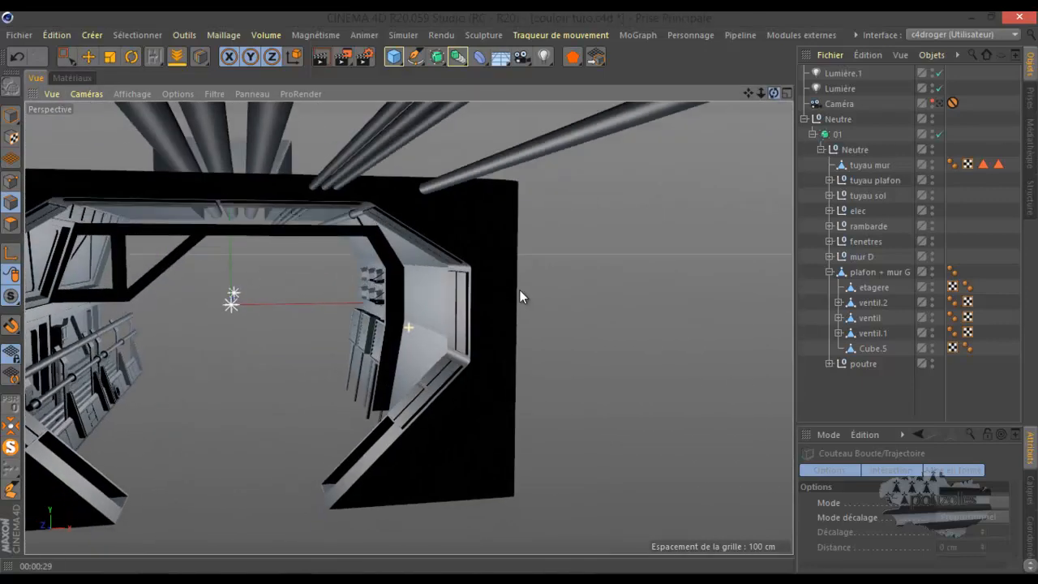
scroll(729, 135, "down", 3)
scroll(429, 255, "up", 5)
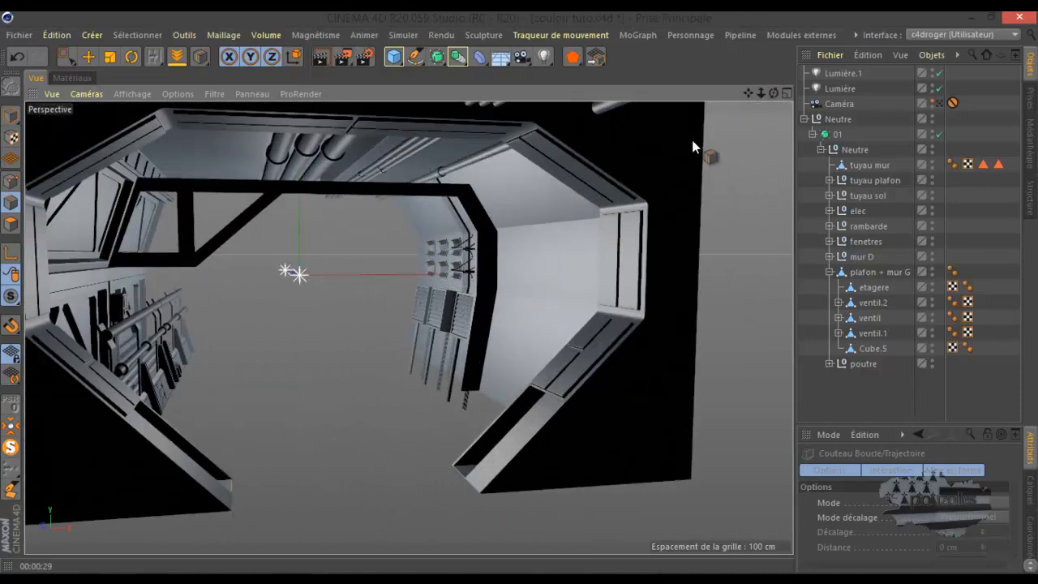
left_click_drag(778, 89, 519, 292)
left_click_drag(747, 92, 521, 290)
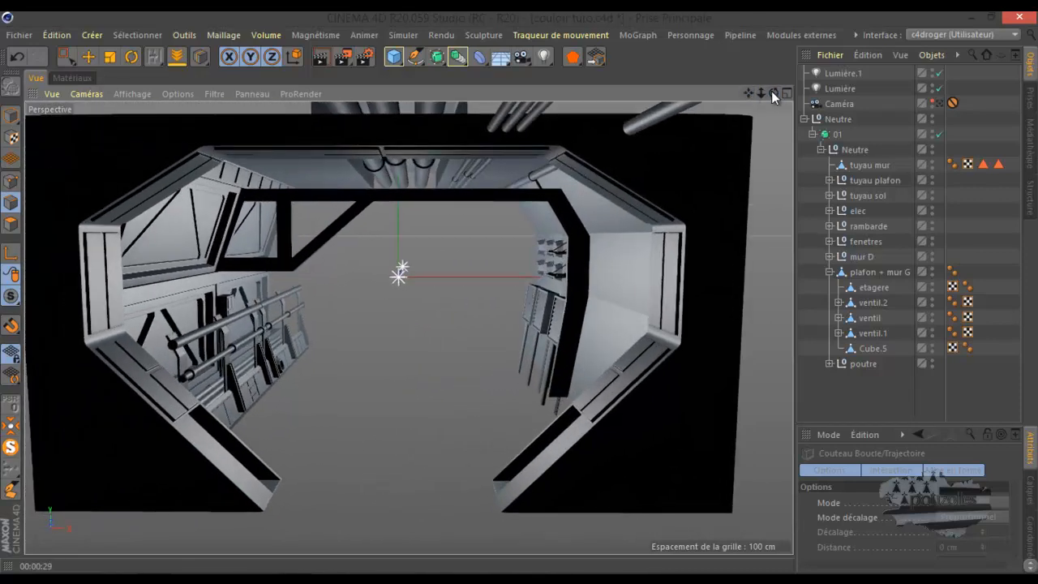
left_click_drag(771, 91, 328, 284)
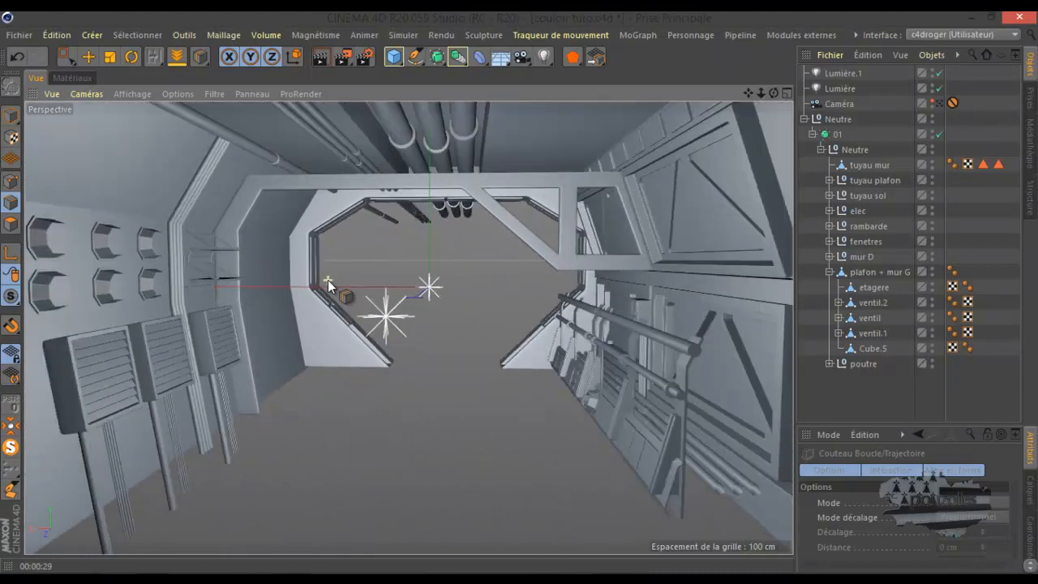
Step: Return to the Caméra view, switch to the Move tool and save the scene file
left_click(941, 104)
left_click(941, 104)
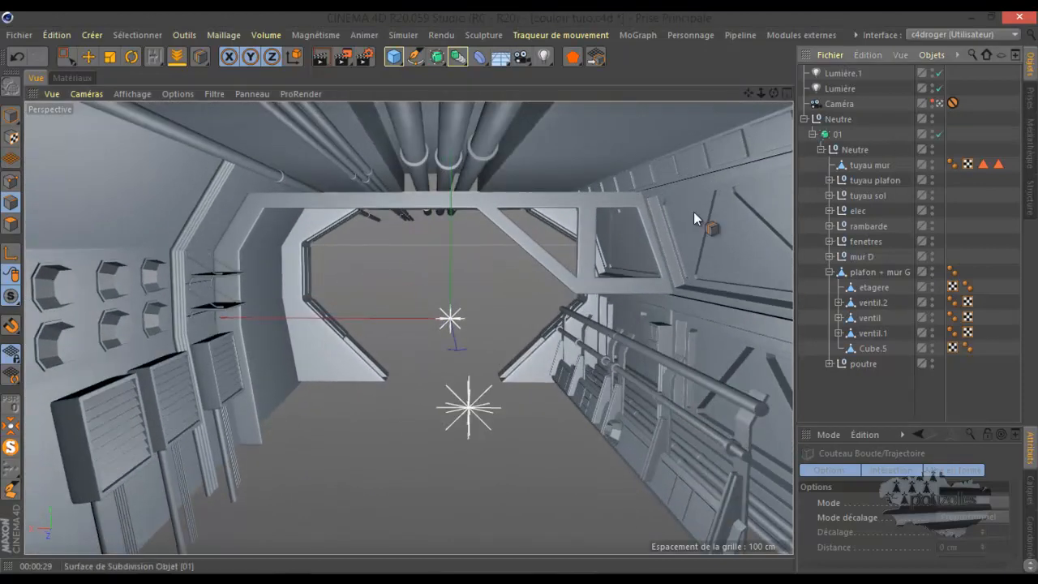
left_click(89, 58)
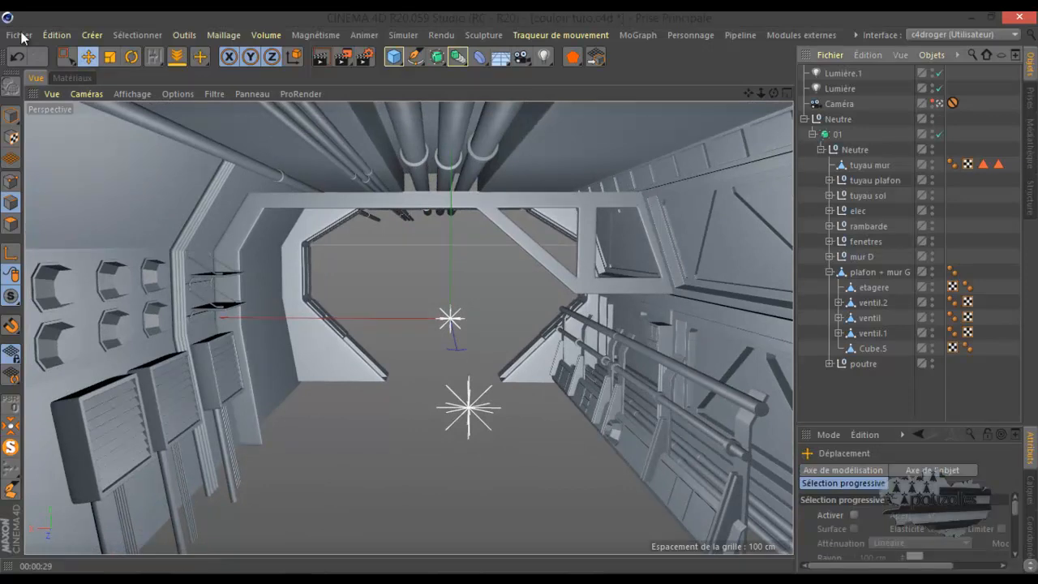
left_click(20, 34)
left_click(29, 158)
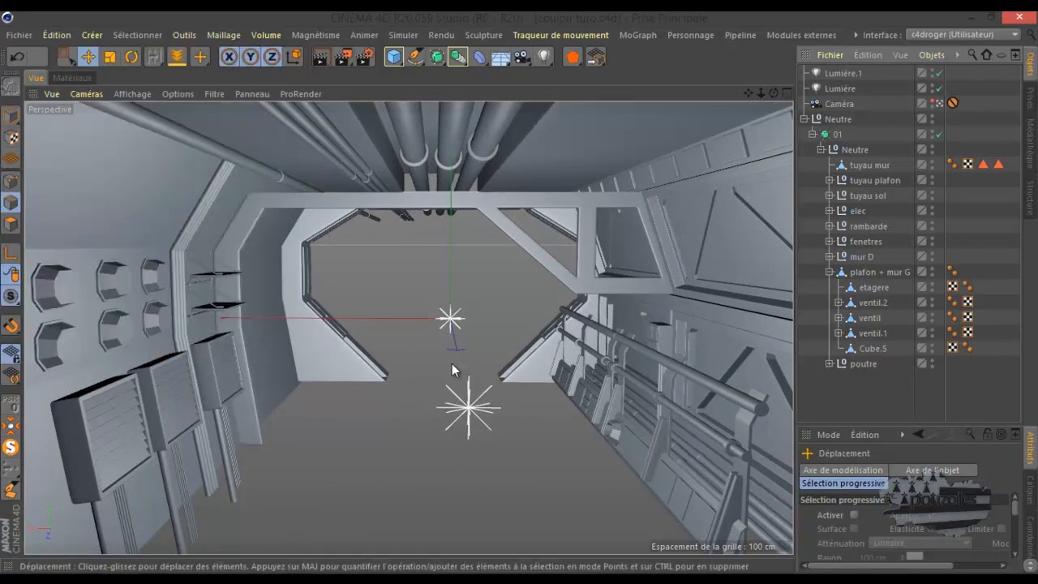